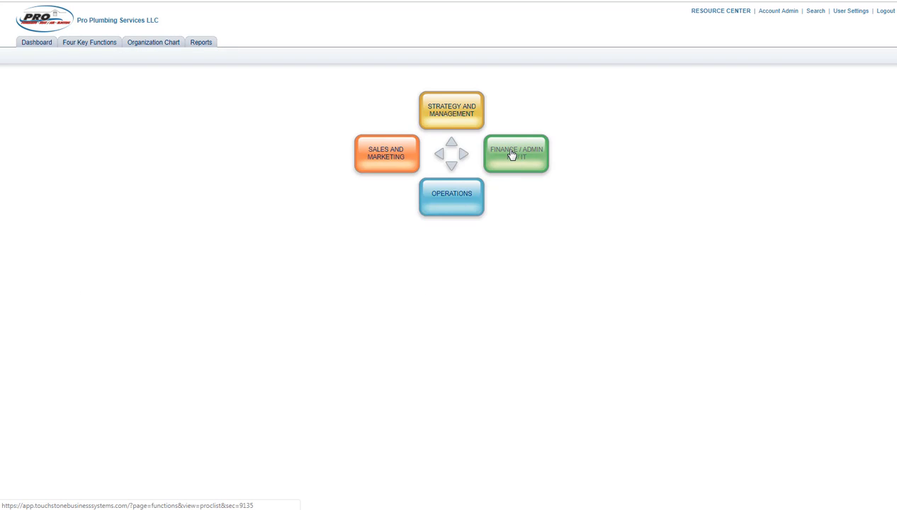
Review the Strategy and Management processes available in the Nexstar Process Library and close the list without adding any
left_click(450, 112)
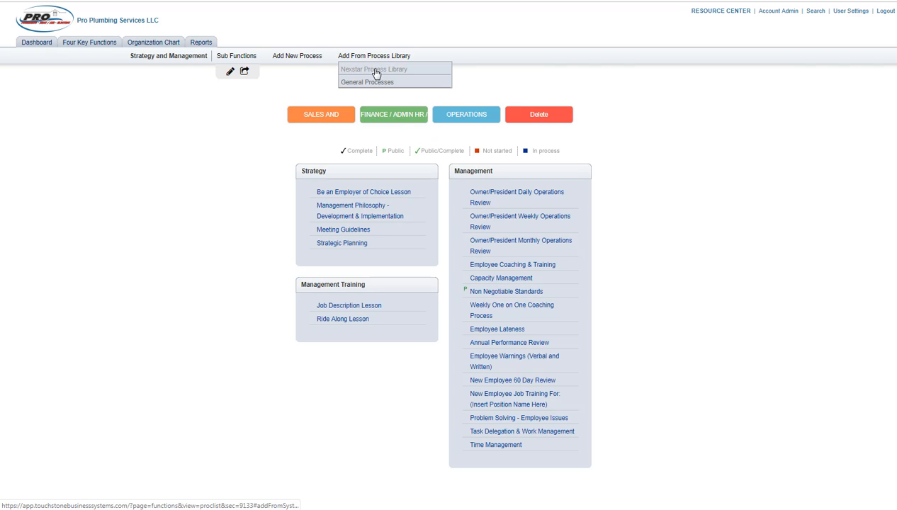
left_click(375, 71)
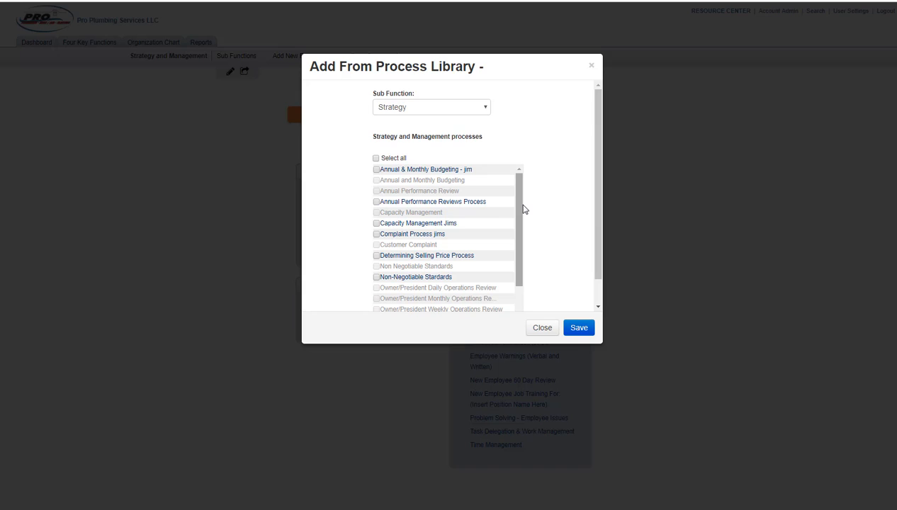
scroll(522, 209, "down", 3)
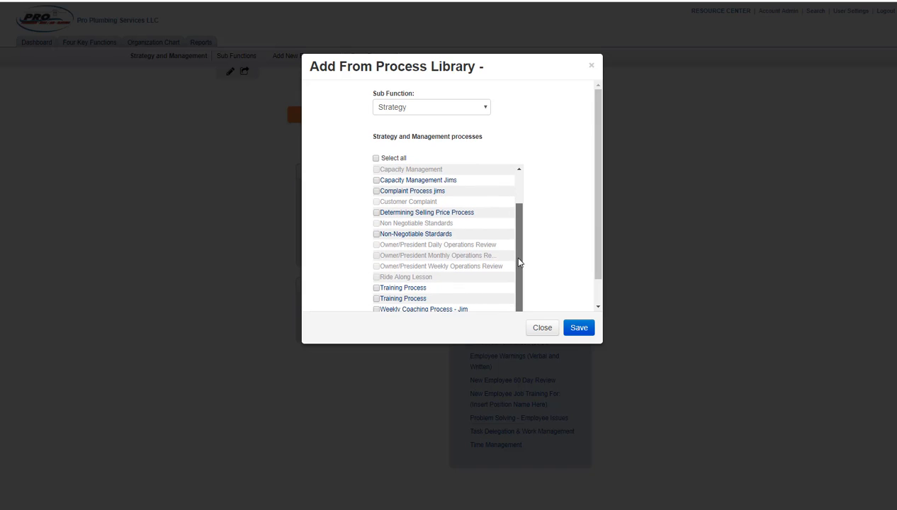
left_click_drag(517, 220, 519, 194)
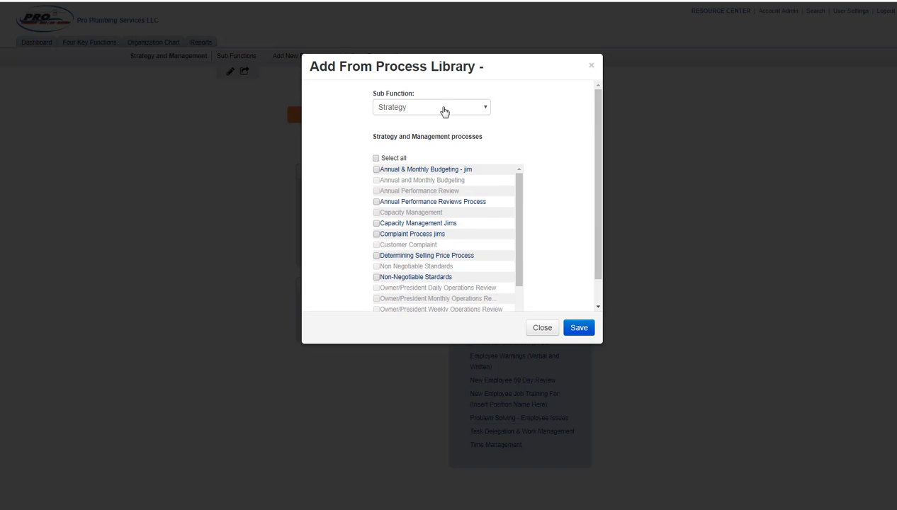
left_click(532, 323)
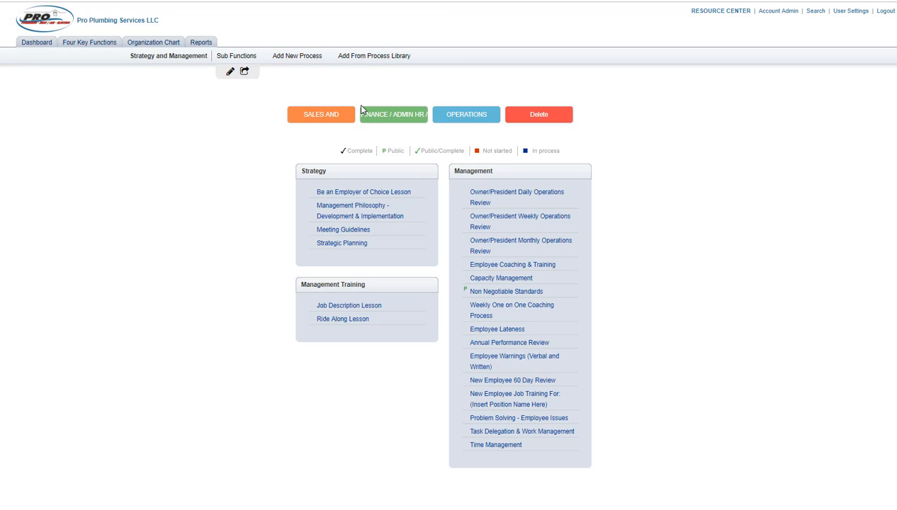
Review the General Processes library for the Finance / Admin HR / IT function and close it without adding any
left_click(394, 117)
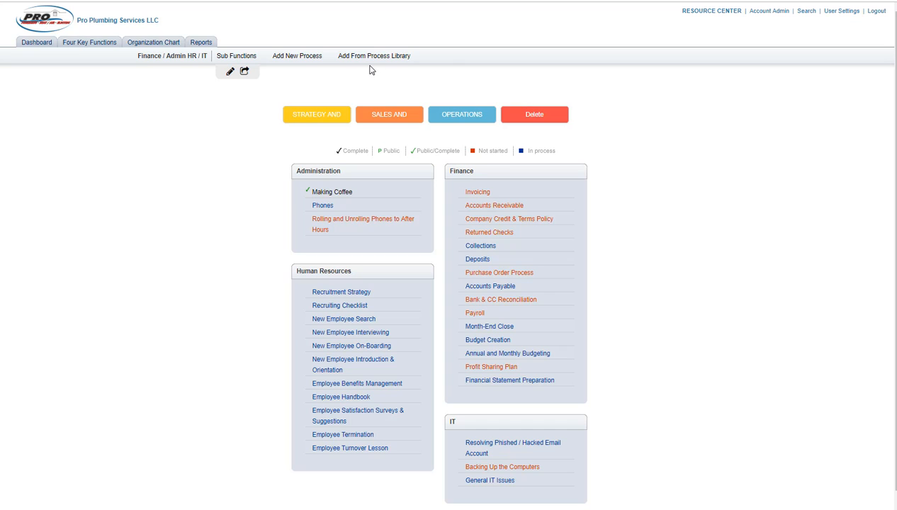
mouse_move(365, 60)
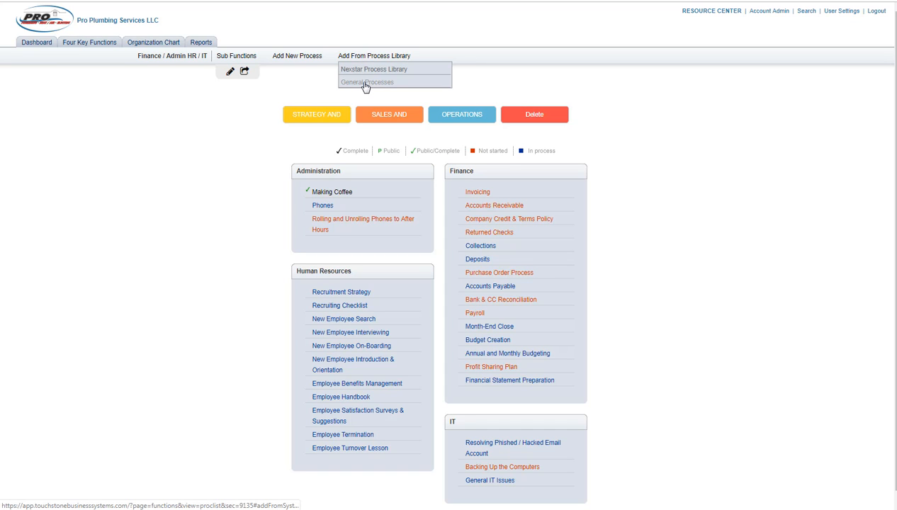
left_click(365, 84)
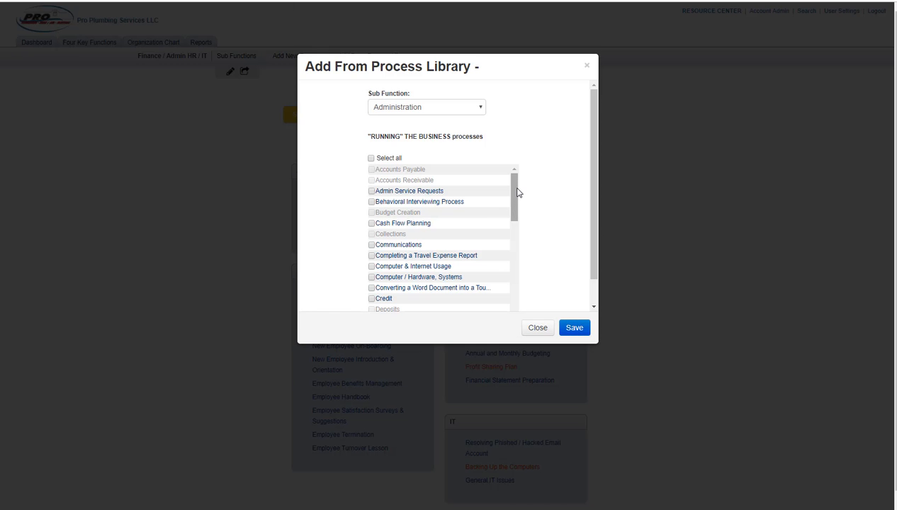
mouse_move(512, 189)
left_mouse_down()
mouse_move(512, 286)
mouse_move(513, 200)
left_mouse_up()
left_click(540, 327)
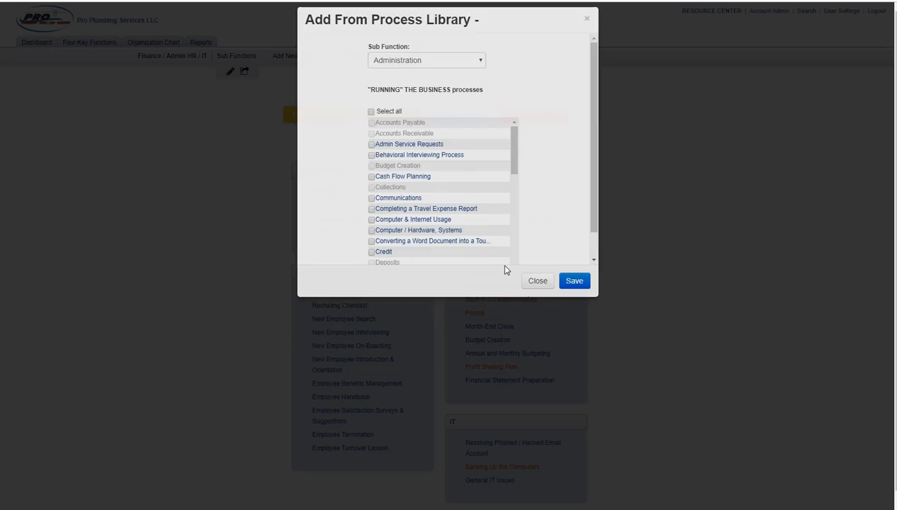
Review the Nexstar Process Library entries for Finance / HR / Admin and close the list without adding any
left_click(378, 71)
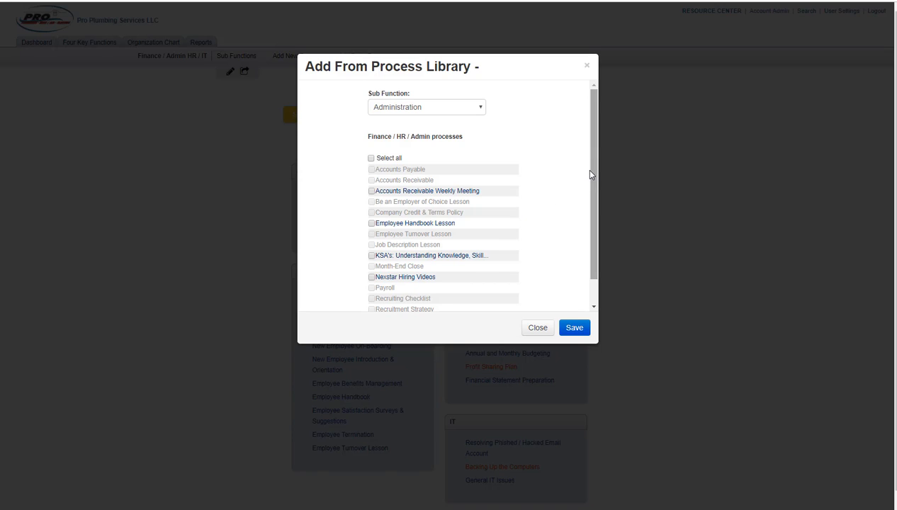
mouse_move(592, 174)
left_mouse_down()
mouse_move(593, 219)
mouse_move(579, 168)
left_mouse_up()
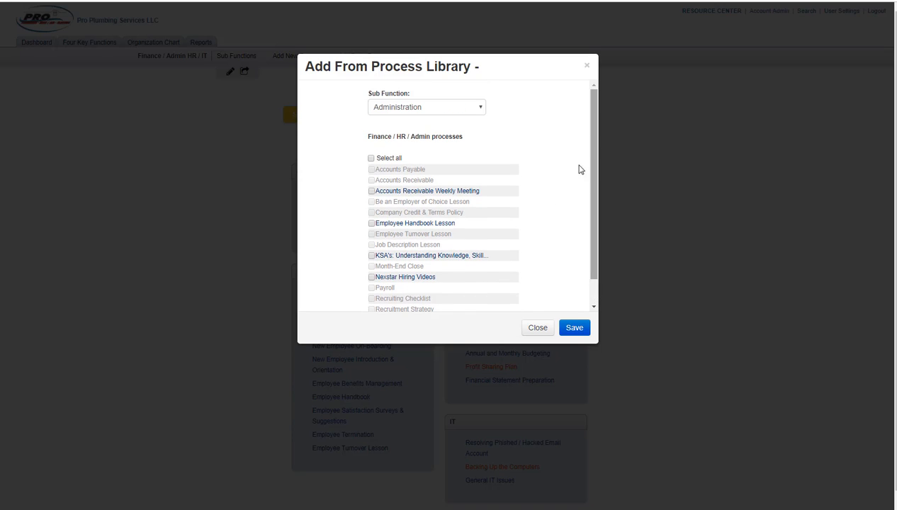
left_click(538, 328)
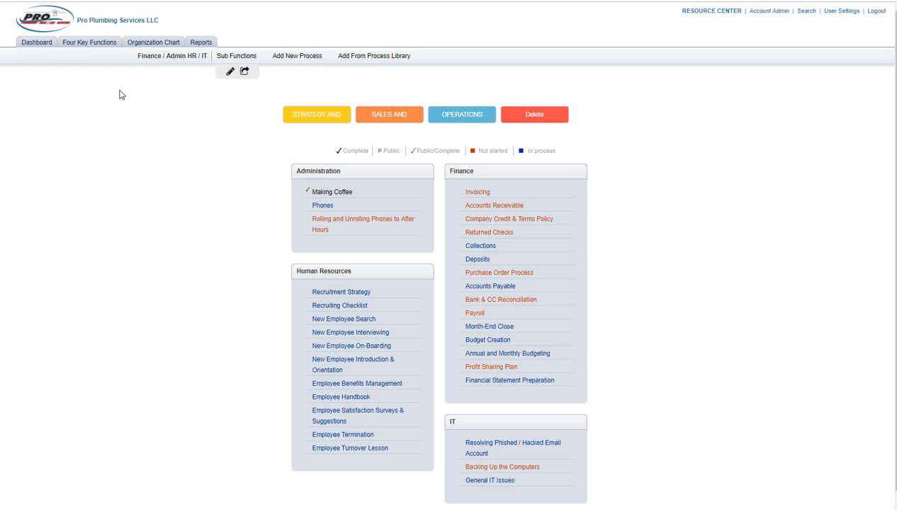
Search all content in the account for "job"
left_click(806, 12)
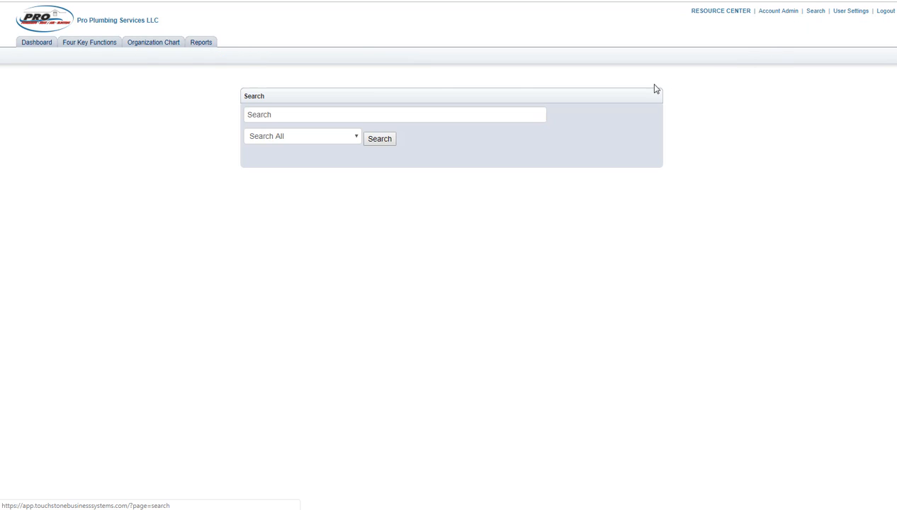
left_click(348, 117)
type("j")
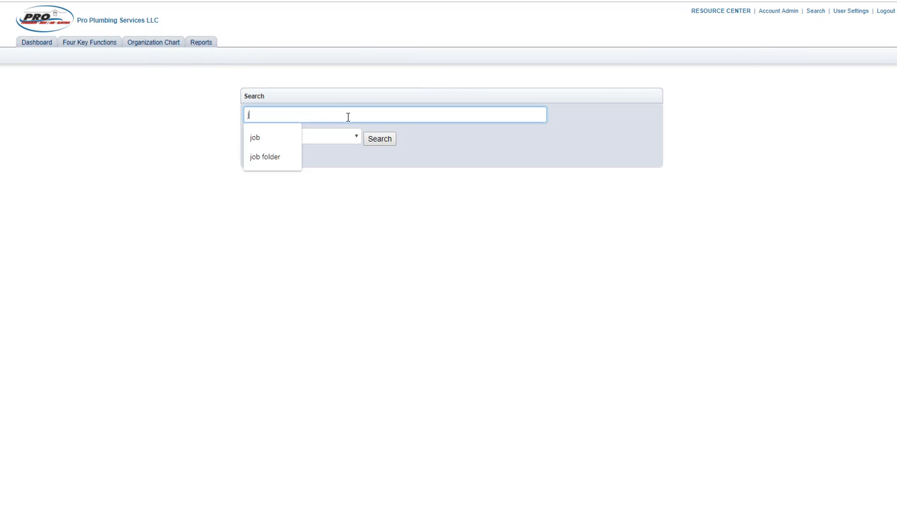
type("ob")
key("Return")
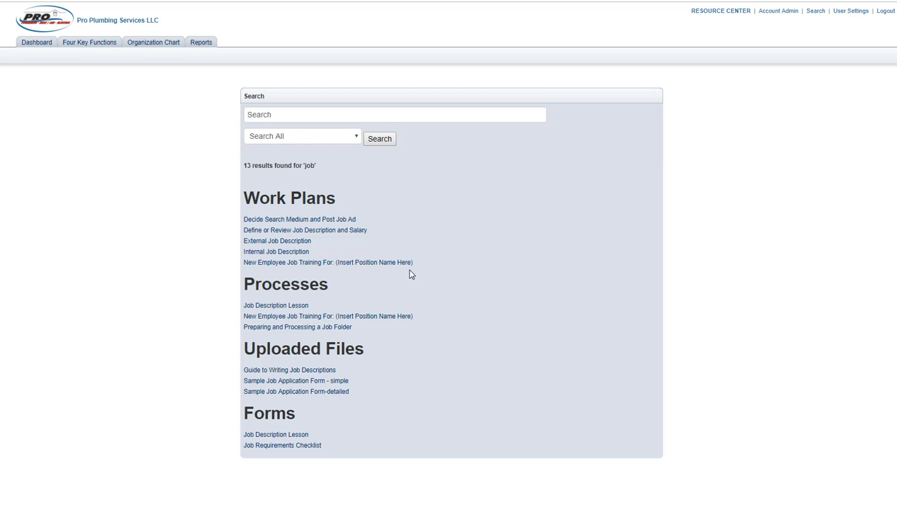
Open the Internal Job Description work plan of the Job Description Lesson process and try its Internal Job Description samples link
left_click(276, 306)
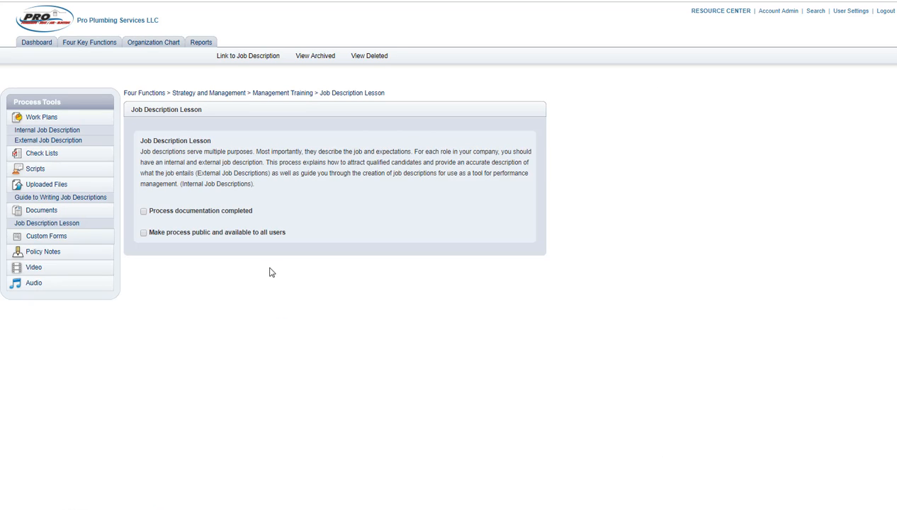
left_click(43, 131)
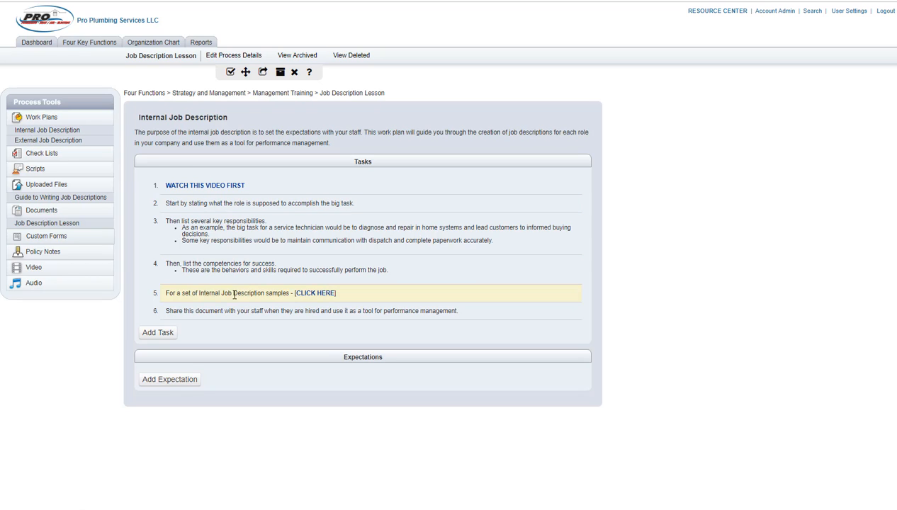
left_click(310, 294)
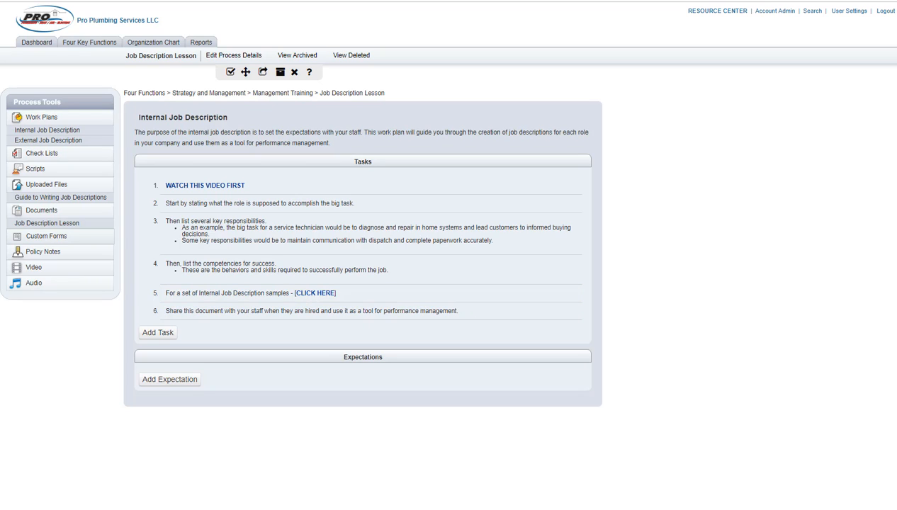
right_click(308, 297)
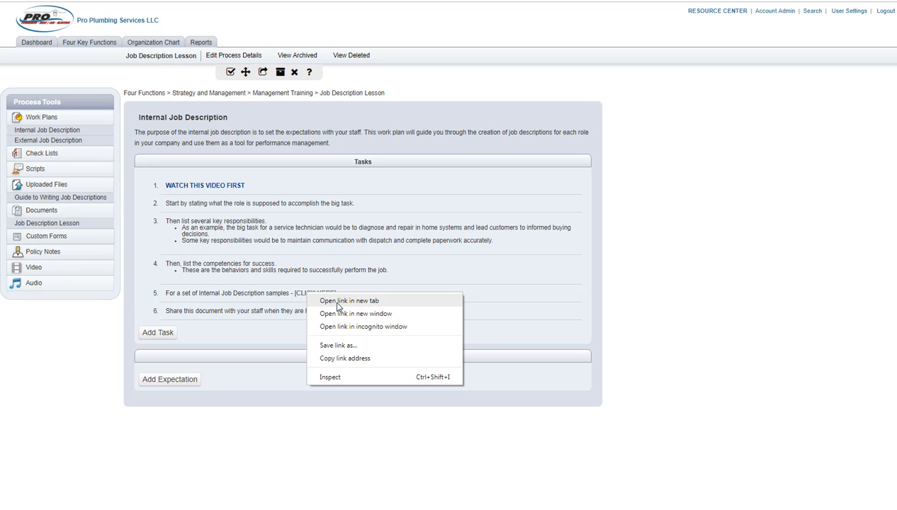
left_click(338, 303)
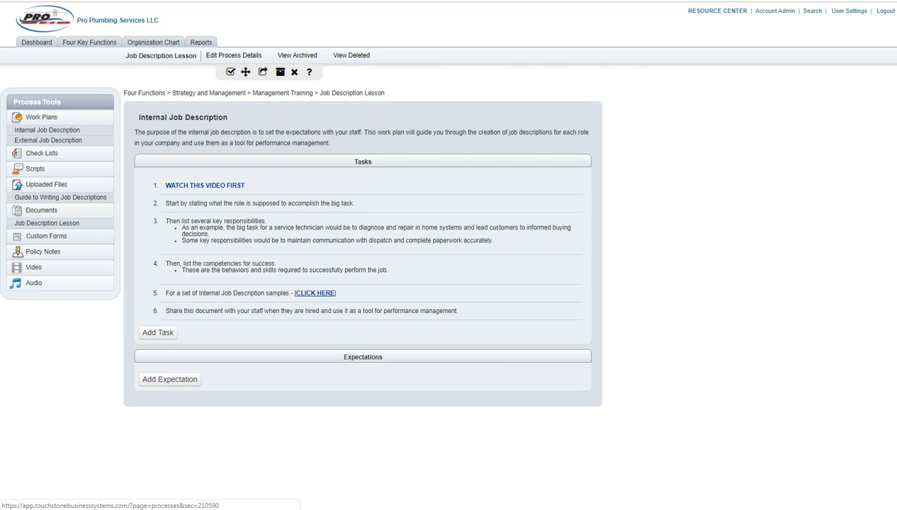
left_click(315, 292)
key("alt+Left")
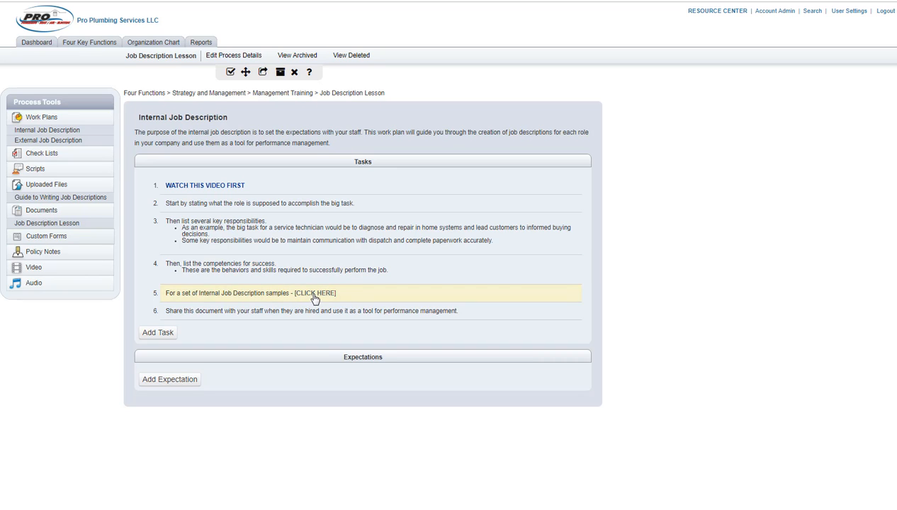
Open the work plan's video and samples links in new tabs and review the Internal Job Descriptions resources
right_click(210, 188)
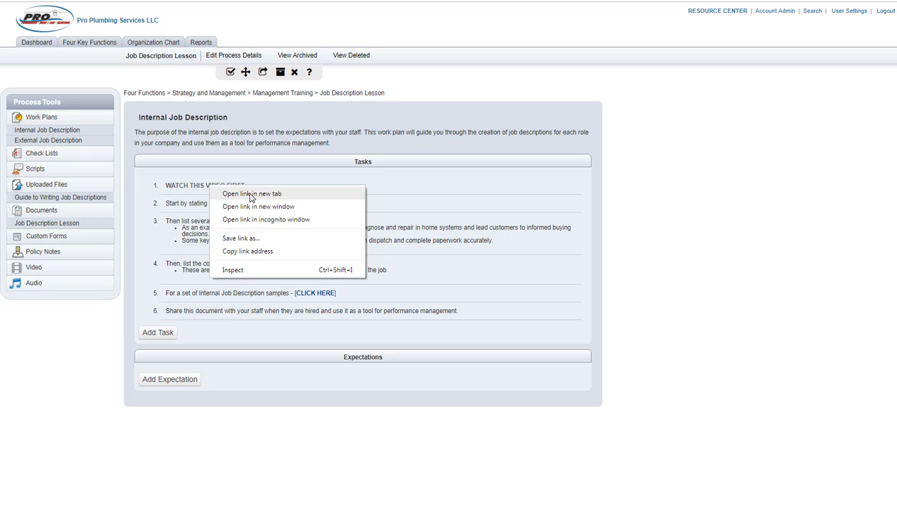
left_click(250, 195)
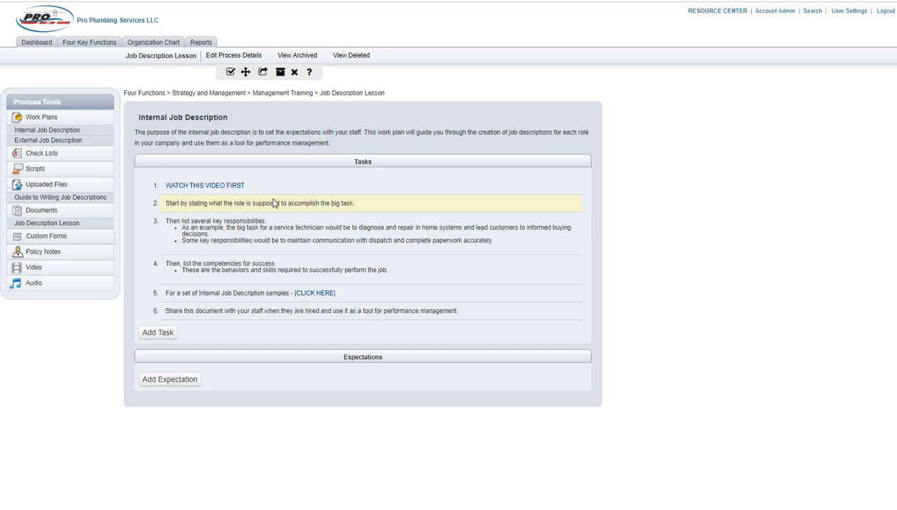
right_click(311, 298)
left_click(343, 305)
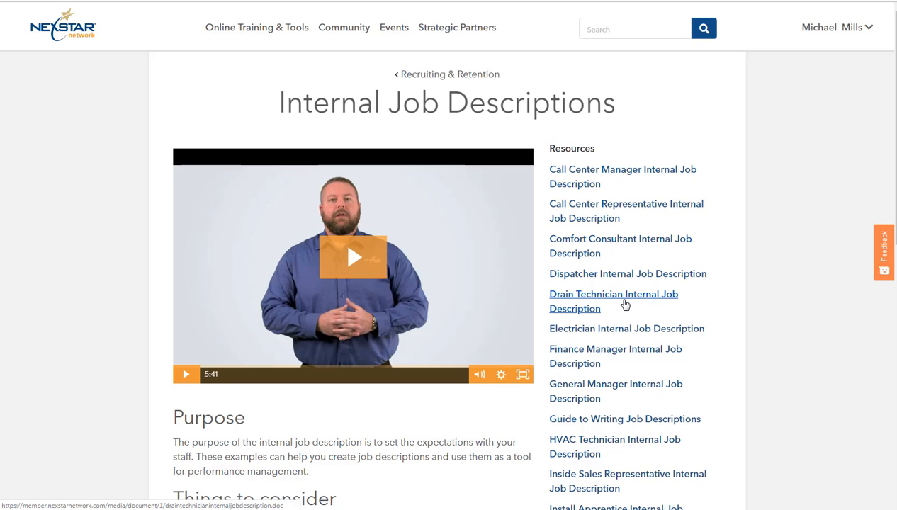
scroll(623, 304, "down", 1)
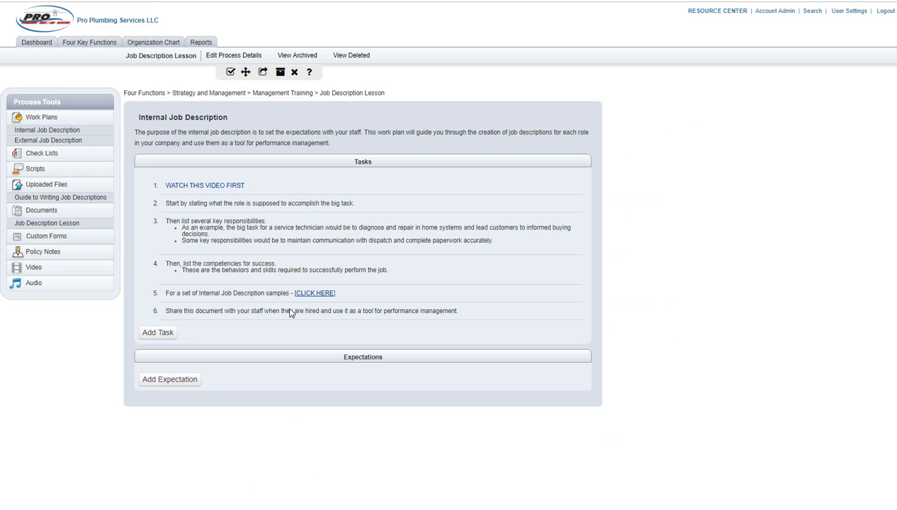
Review the process lists of the Operations and the Sales and Marketing functions, and return to the Four Key Functions overview
left_click(100, 42)
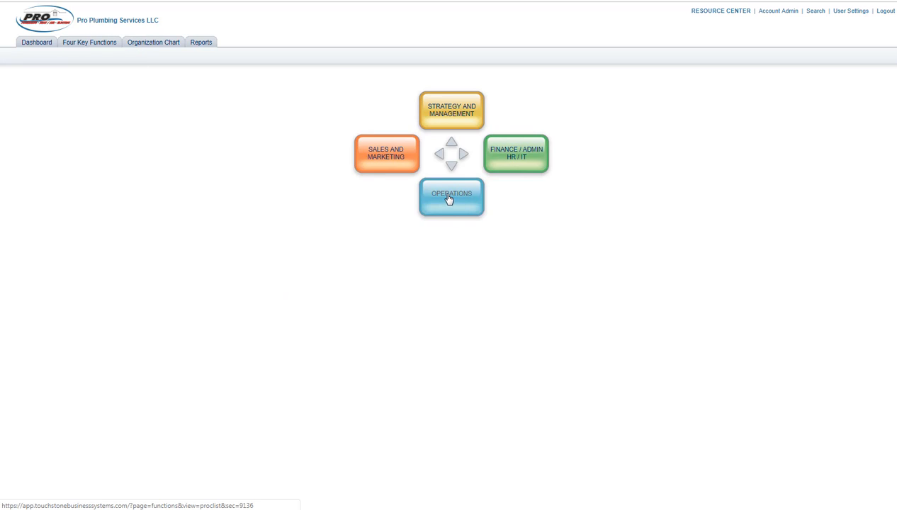
left_click(448, 199)
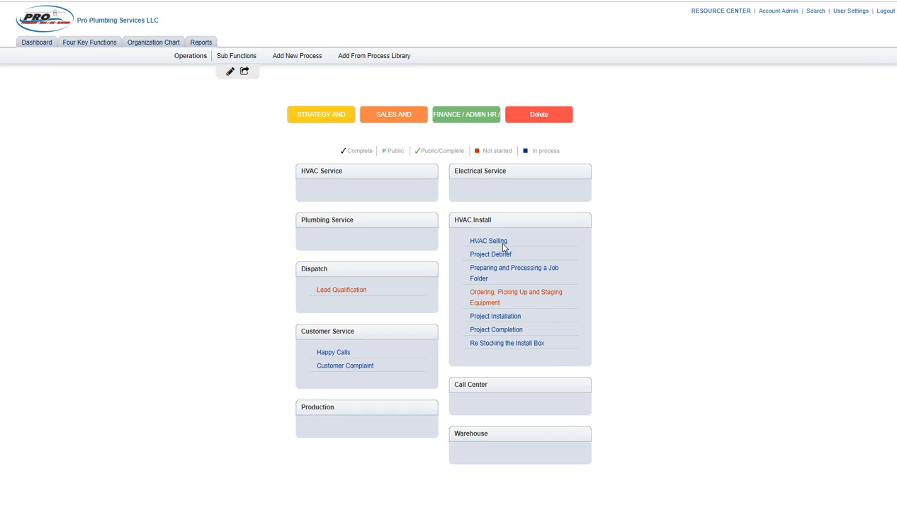
left_click(394, 115)
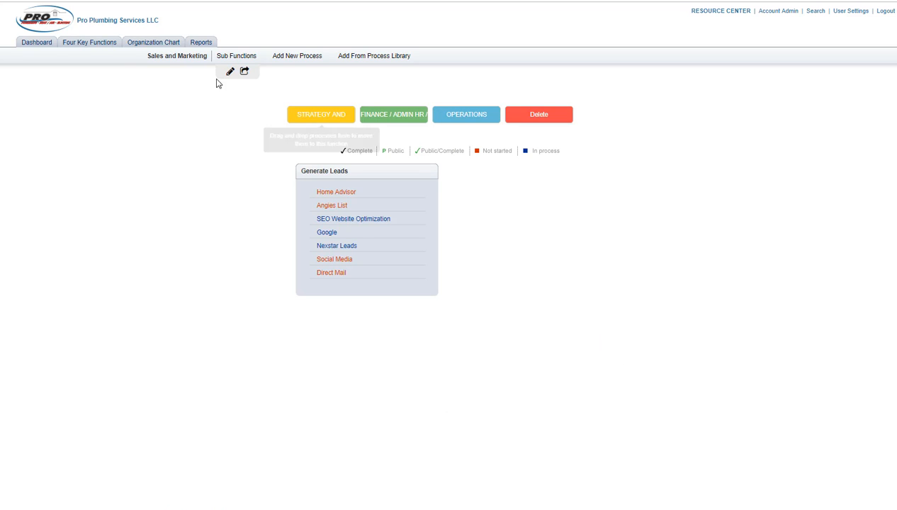
left_click(89, 44)
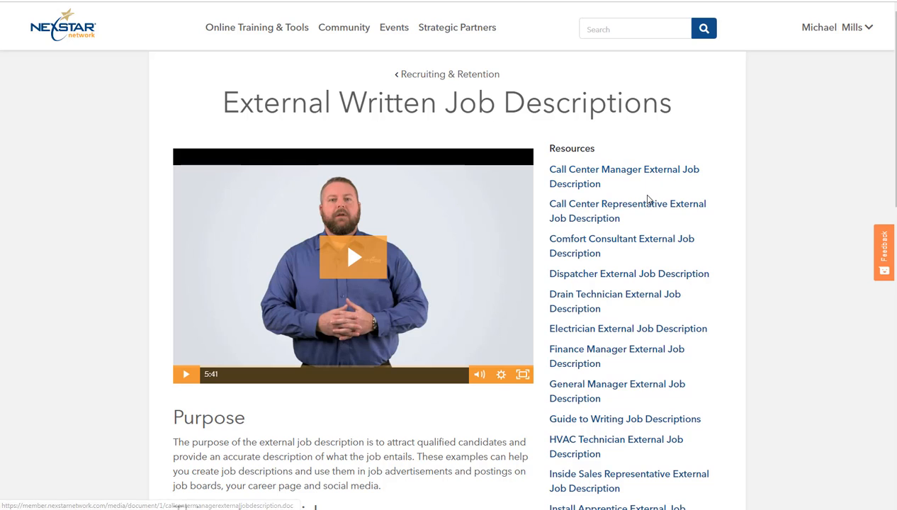
Download the HVAC Technician External Job Description from the External Written Job Descriptions resources and open it in Microsoft Word
left_click(601, 444)
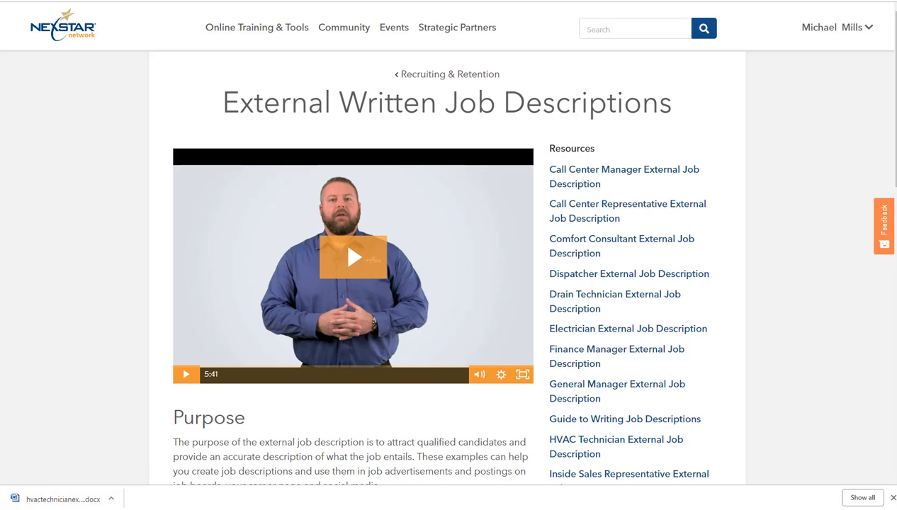
left_click(31, 500)
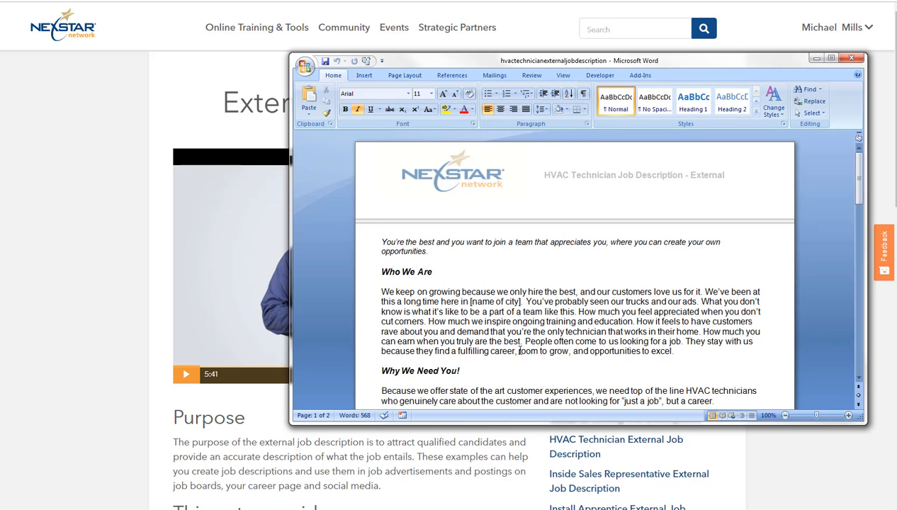
Copy the key sub task "Maintain communication with dispatch, your manager, parts and installation teams" from the HVAC Technician job description
scroll(446, 284, "down", 2)
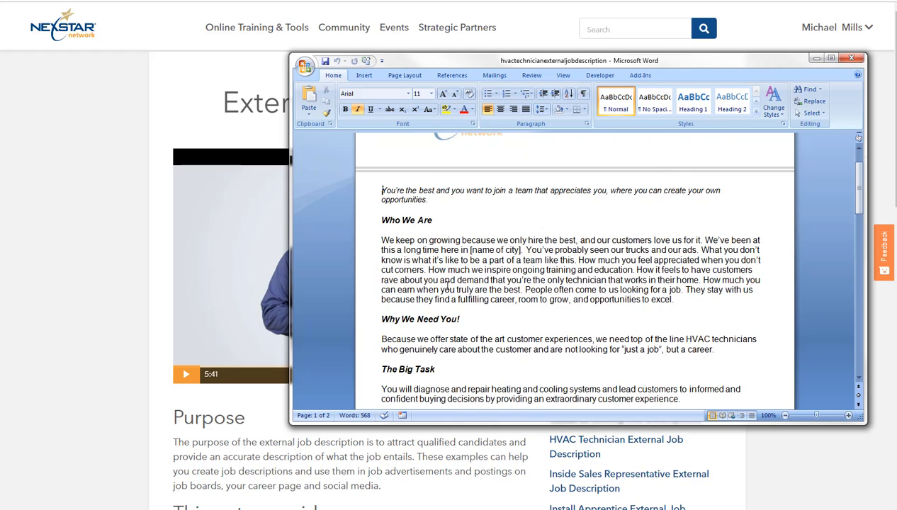
scroll(446, 285, "down", 6)
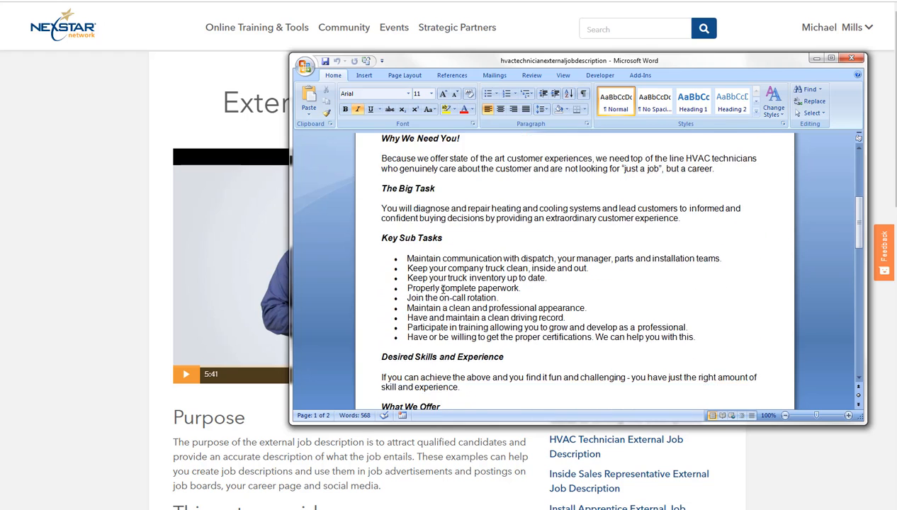
scroll(442, 289, "down", 1)
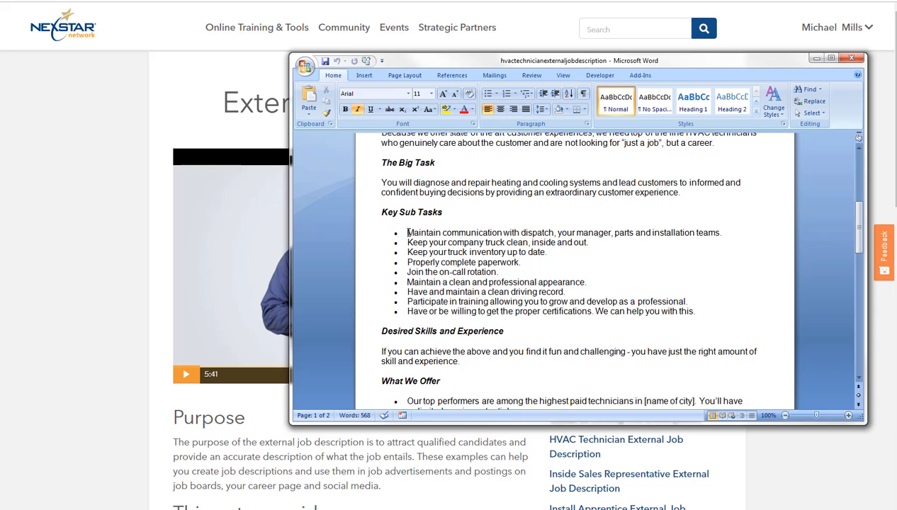
left_click_drag(405, 234, 713, 237)
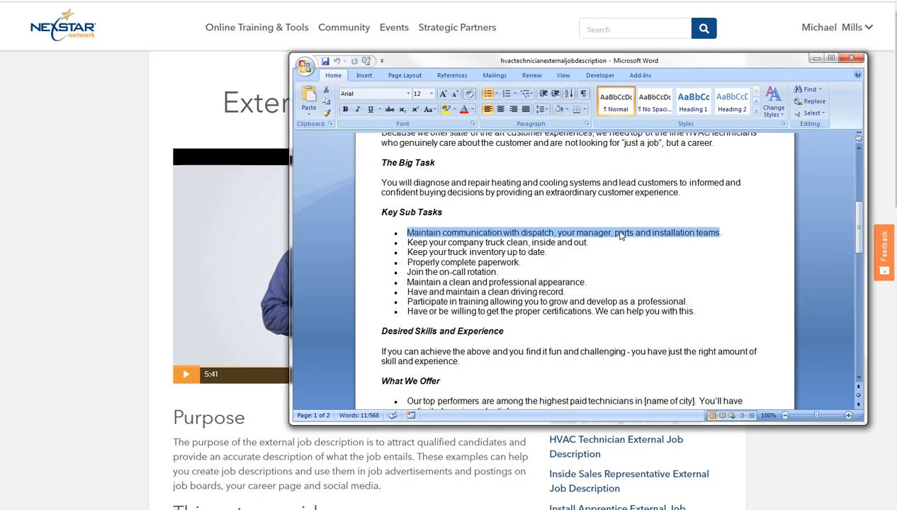
right_click(619, 235)
left_click(639, 248)
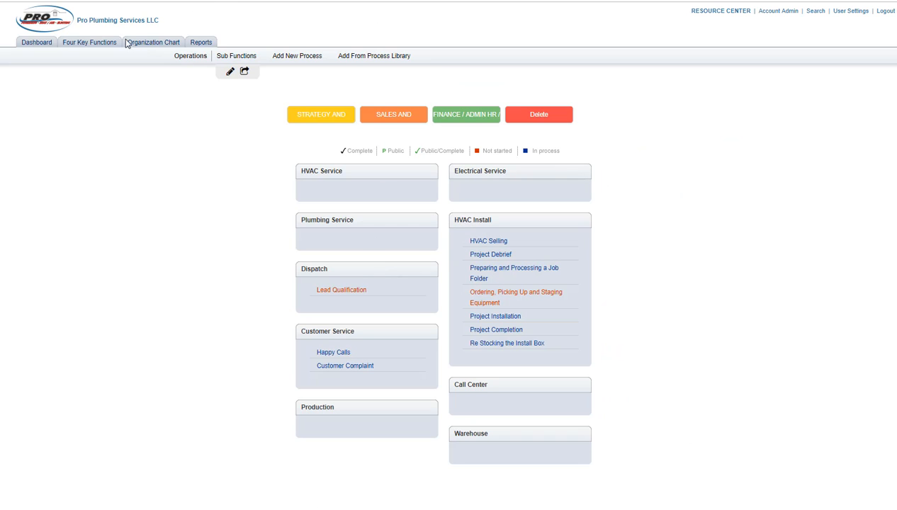
left_click(292, 58)
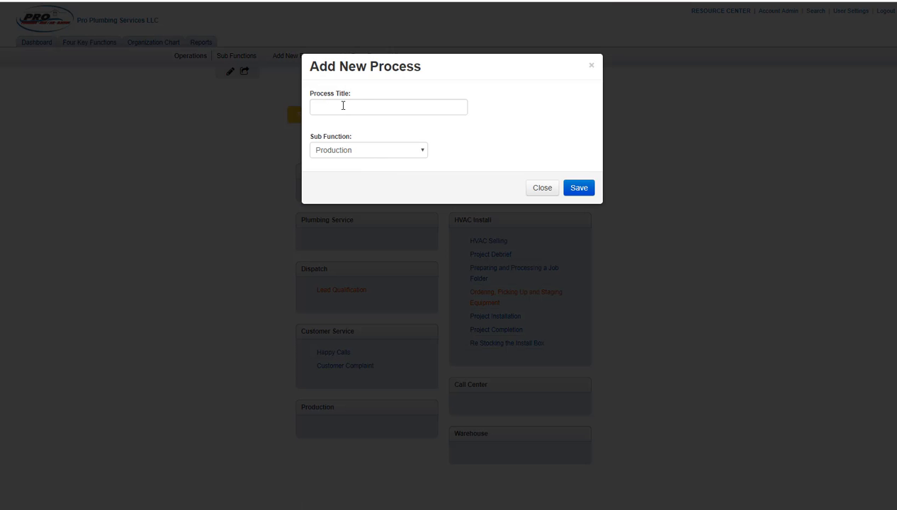
left_click(343, 105)
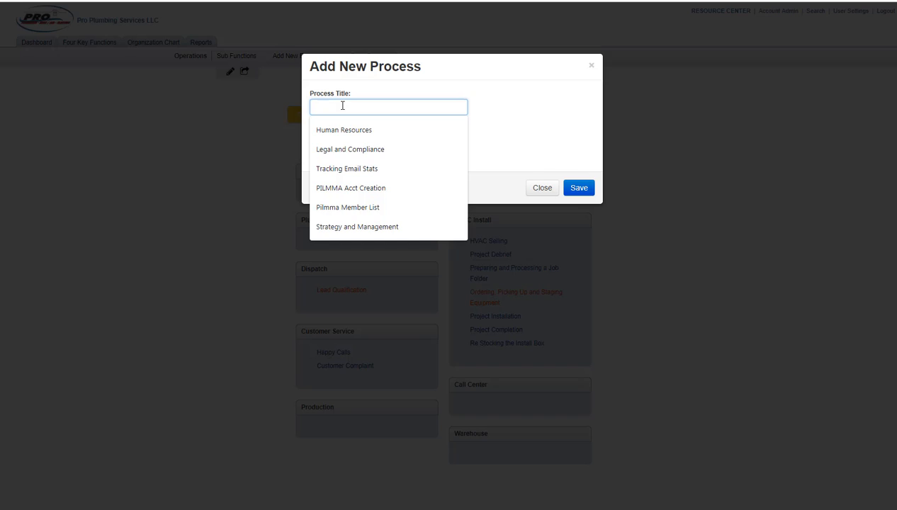
type("Technician C")
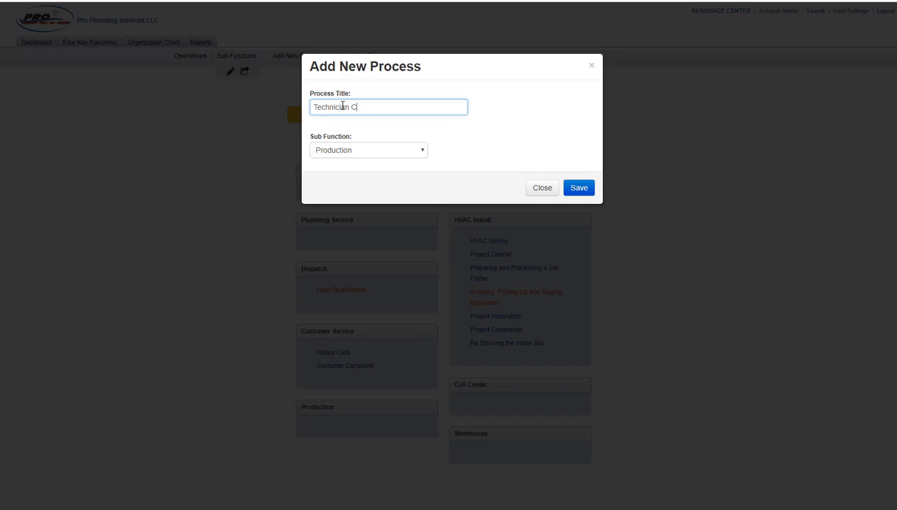
type("ommuncation")
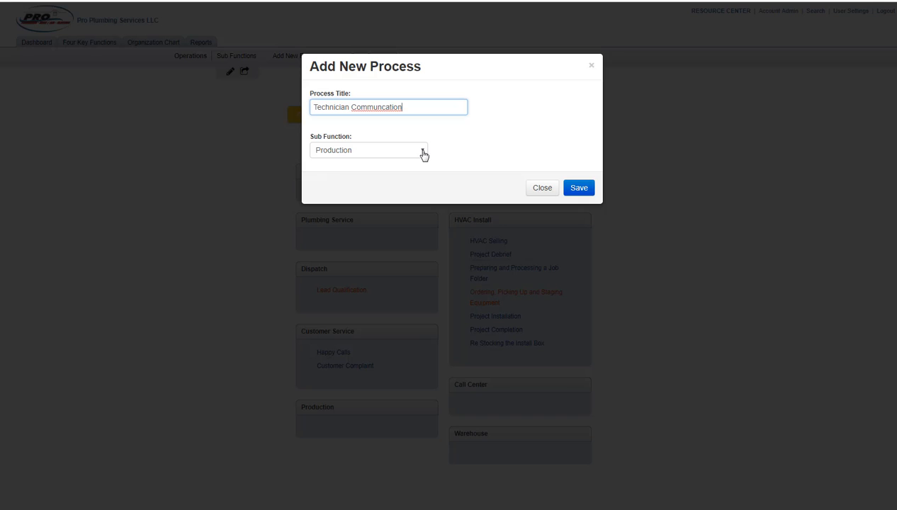
left_click(536, 190)
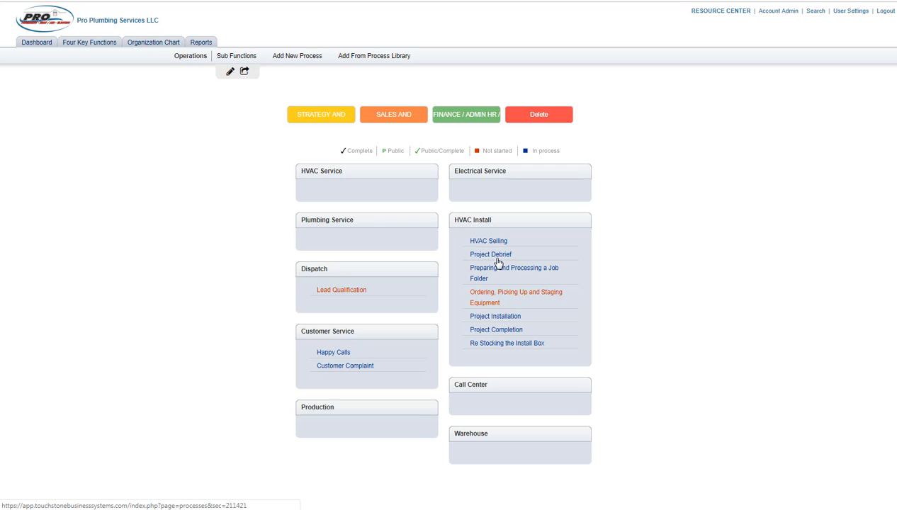
Review the Preparing and Processing a Job Folder process and the Project Preparation and Project Check In's work plans of Project Installation
left_click(481, 274)
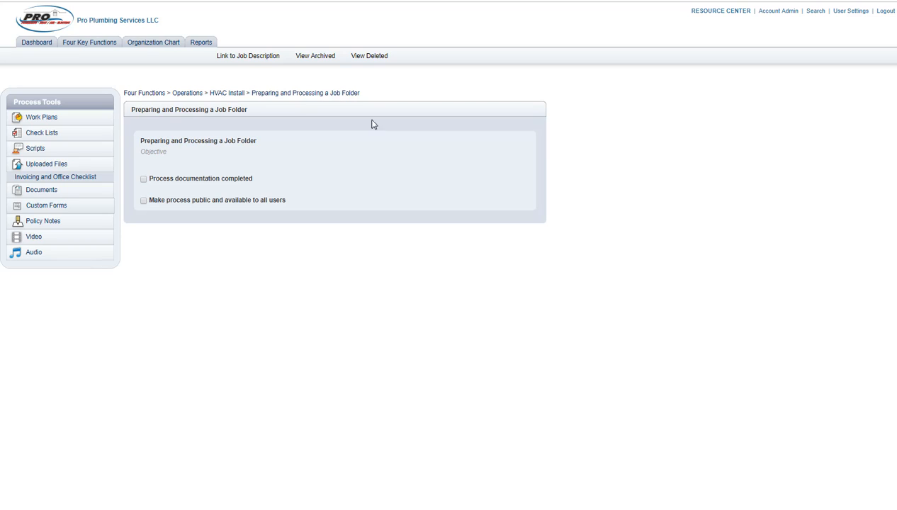
key("alt+Left")
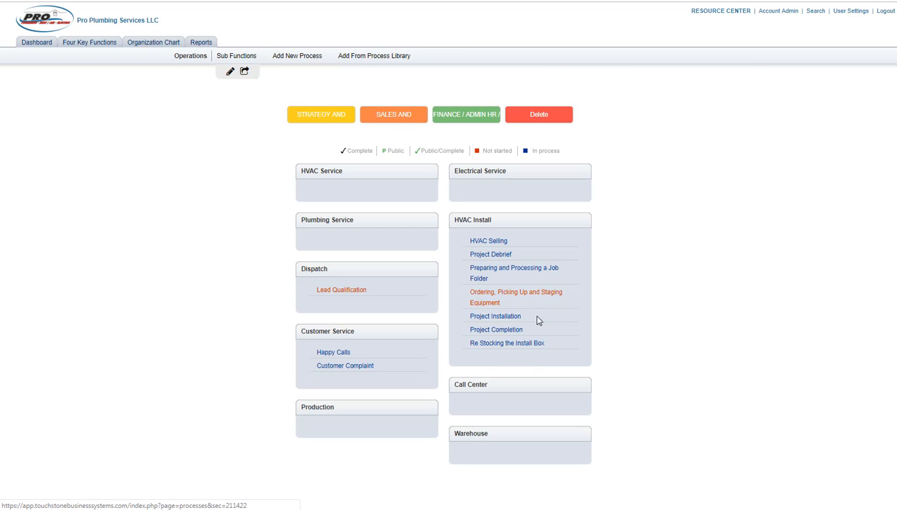
left_click(495, 317)
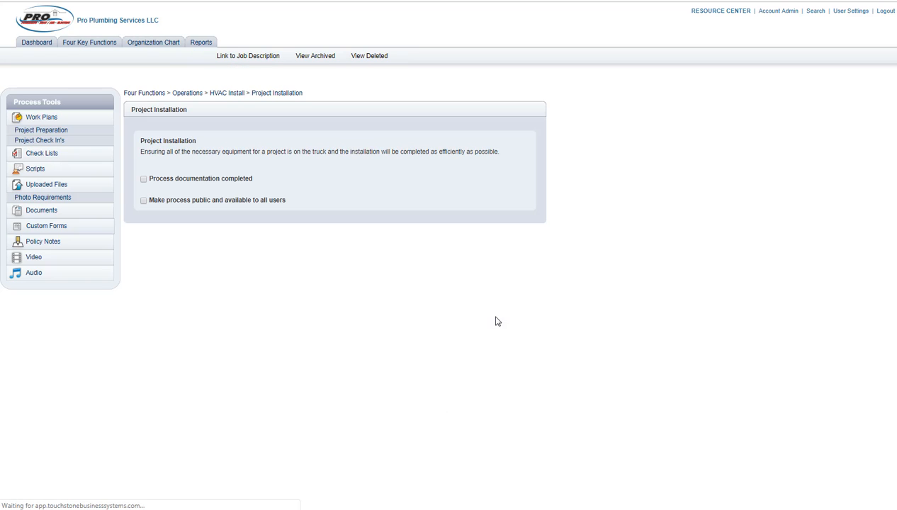
left_click(45, 132)
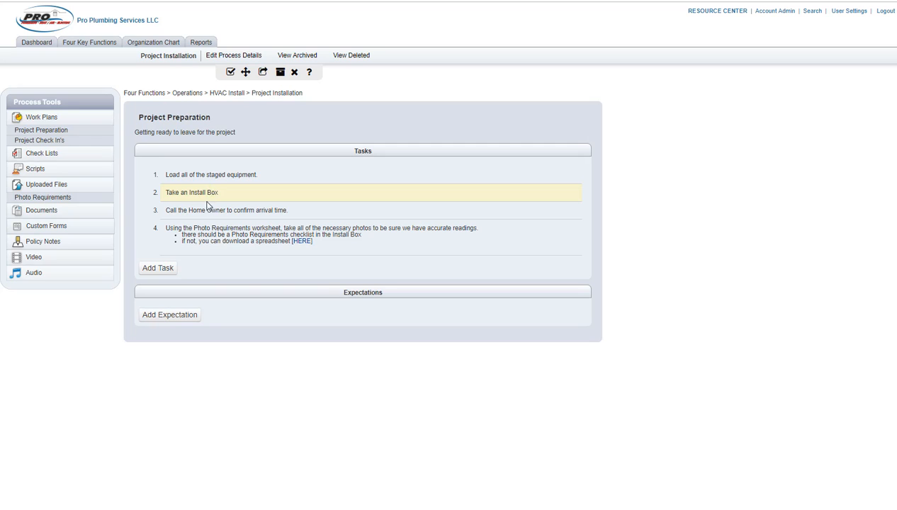
left_click(39, 141)
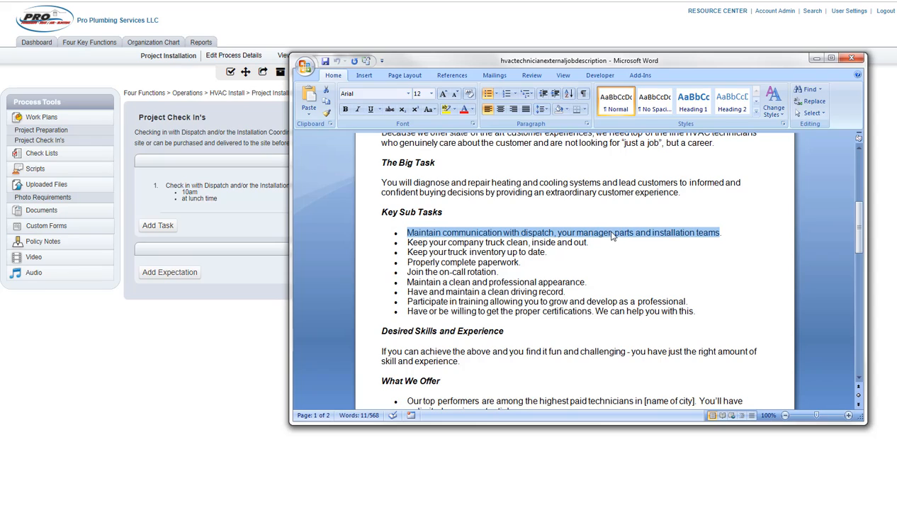
Copy the key sub task "Keep your company truck clean, inside and out" from the HVAC Technician job description in Microsoft Word
left_click(532, 243)
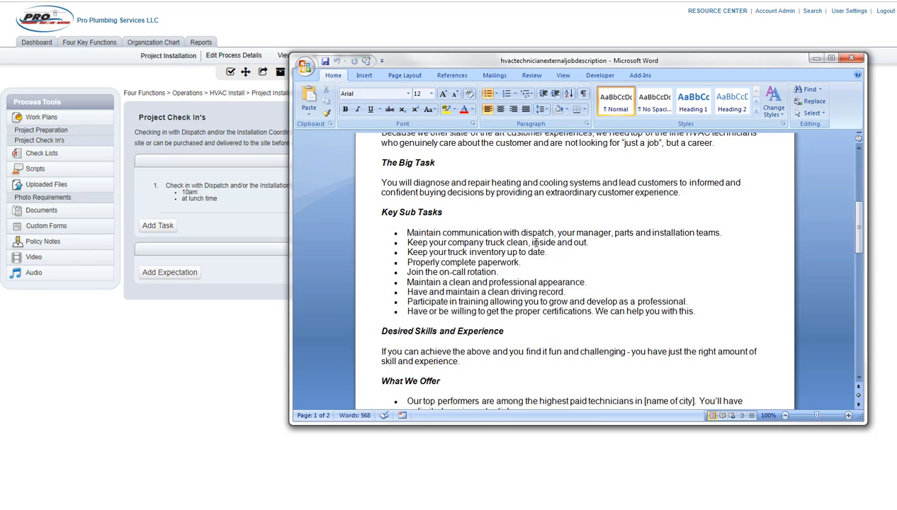
left_click_drag(408, 242, 586, 244)
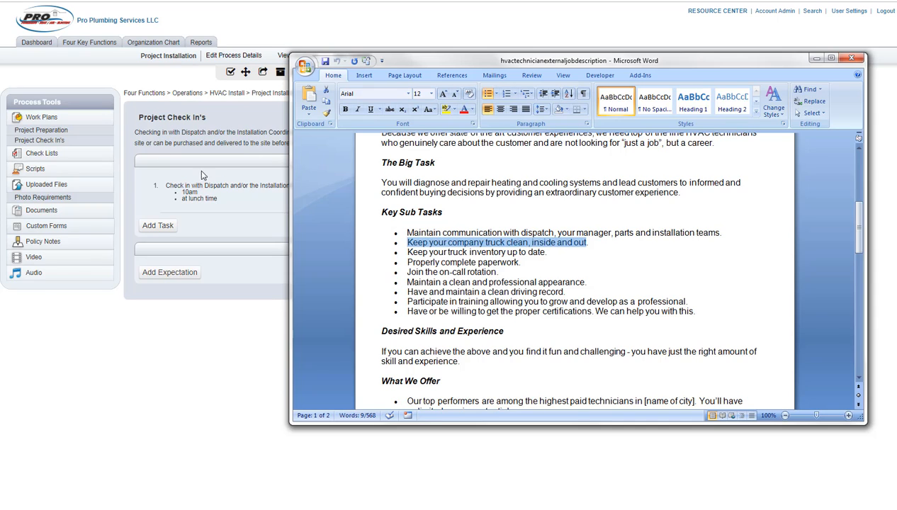
right_click(459, 243)
left_click(476, 263)
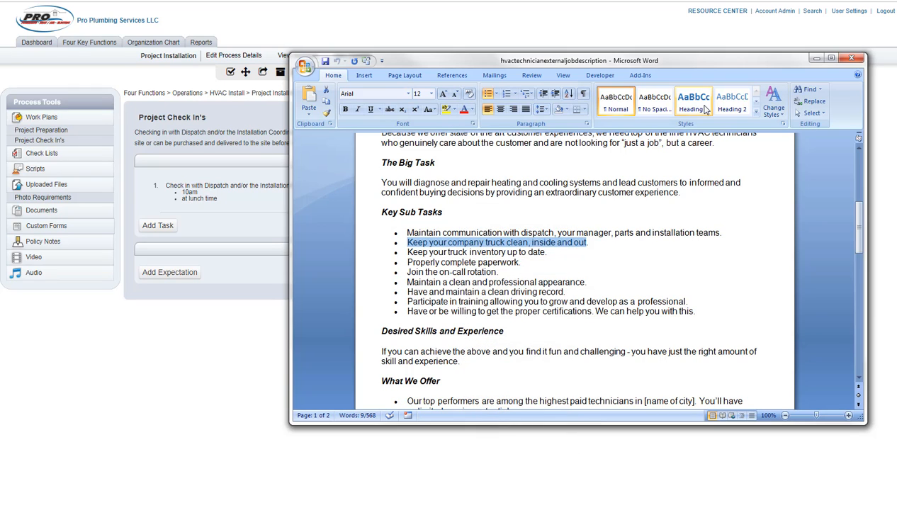
Switch to Touchstone and add a new Operations process titled "Maintaining the Company Truck" under the Production sub function
left_click(283, 88)
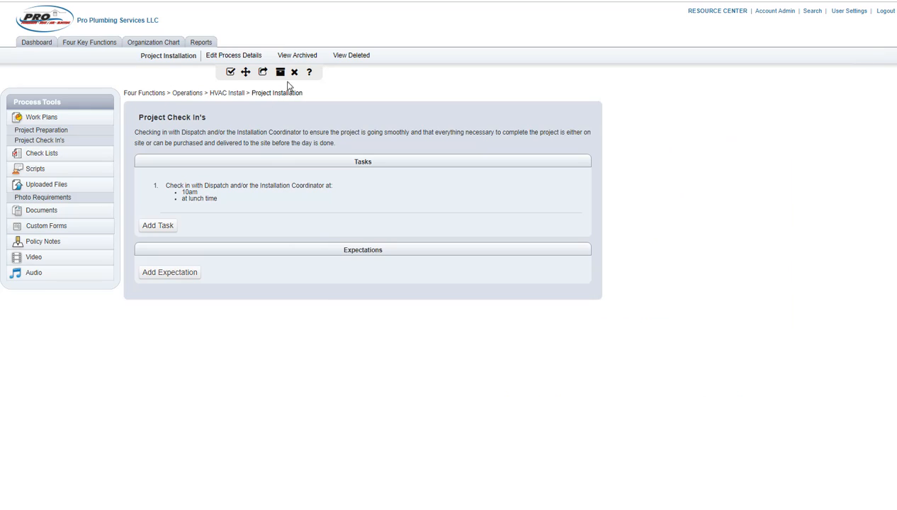
left_click(235, 100)
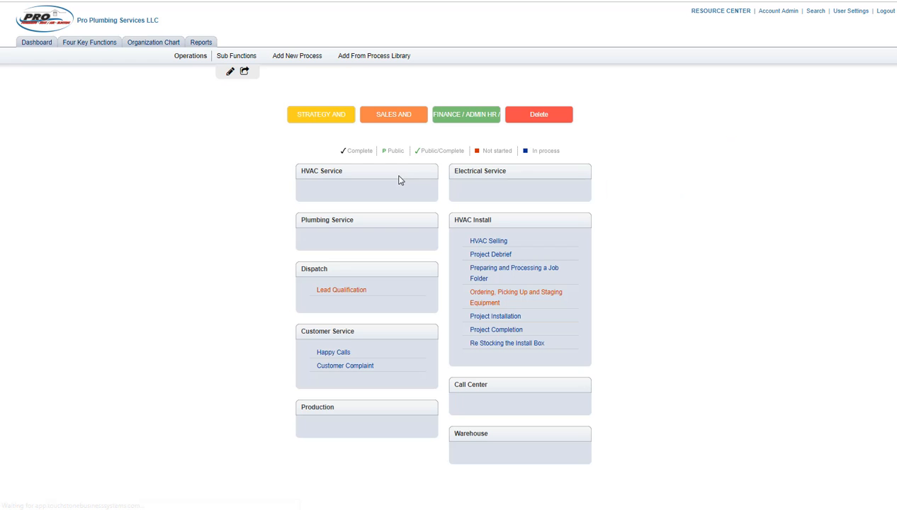
left_click(293, 56)
left_click(378, 106)
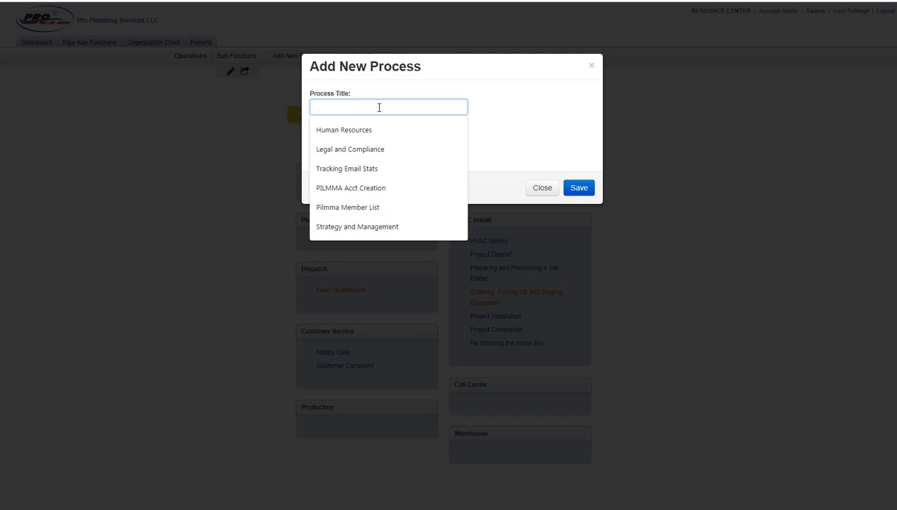
type("Maintaining")
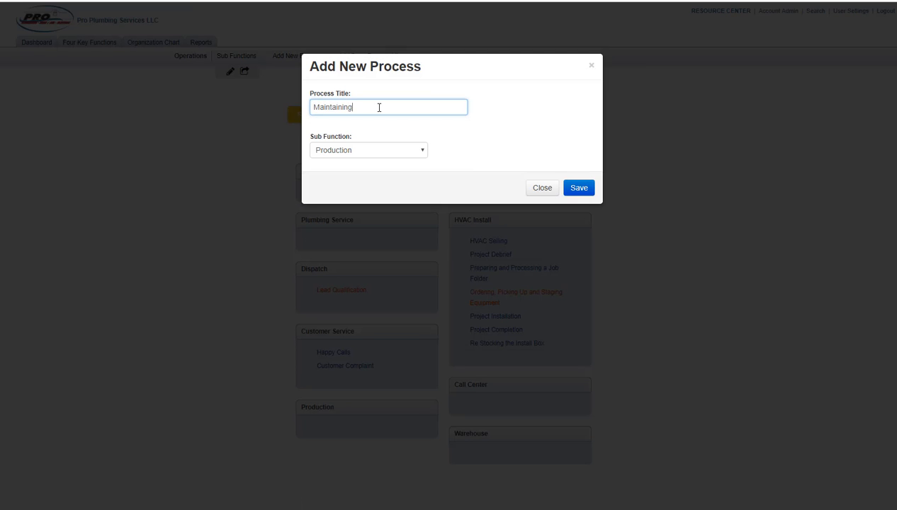
type(" the Company Truck")
left_click(419, 153)
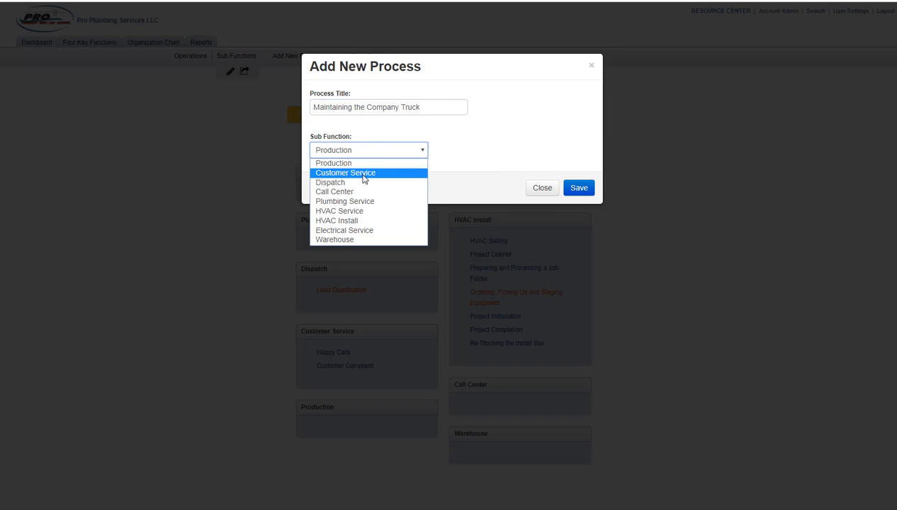
left_click(330, 164)
left_click(585, 191)
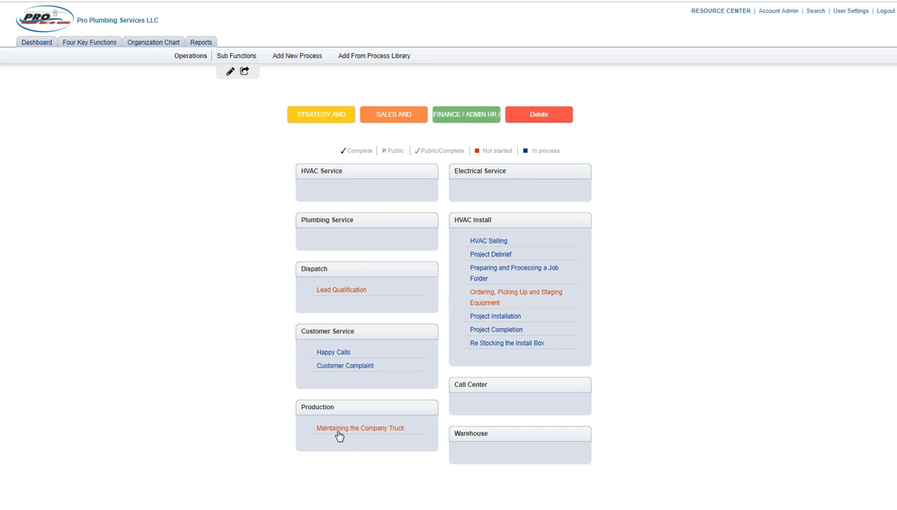
Paste the copied sub task as the objective of the Maintaining the Company Truck process and remove its leading bullet and spacing
left_click(338, 430)
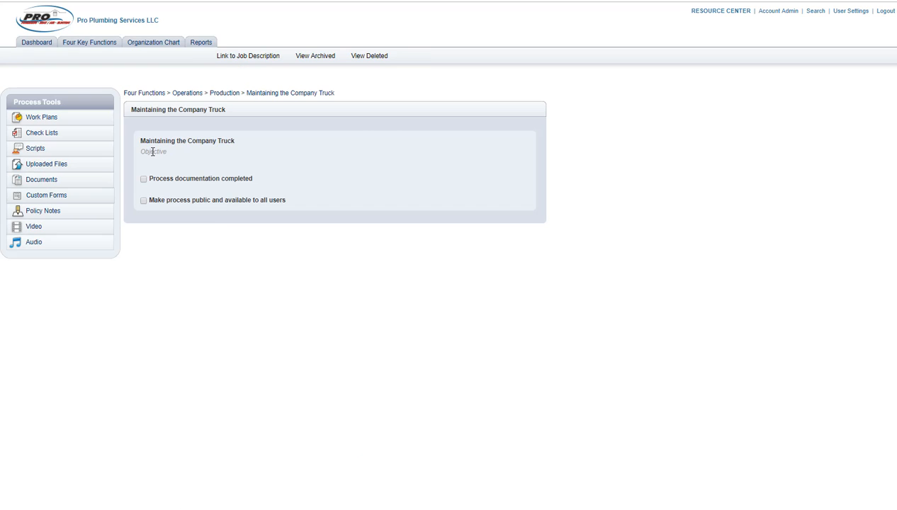
left_click(153, 151)
right_click(150, 160)
left_click(174, 228)
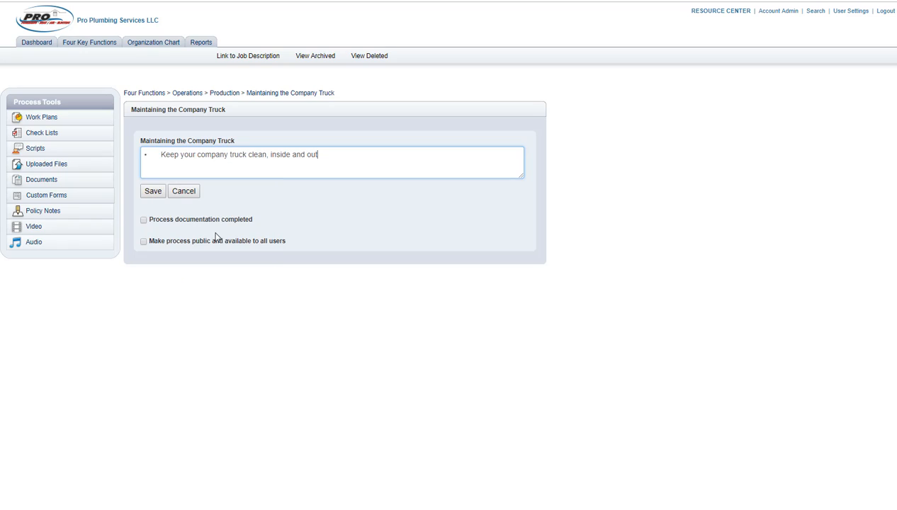
left_click(160, 154)
key("BackSpace")
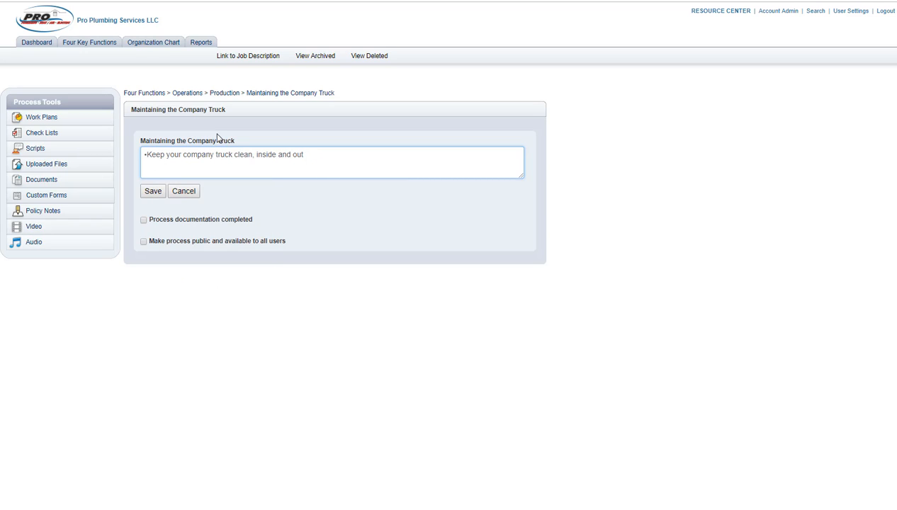
key("BackSpace")
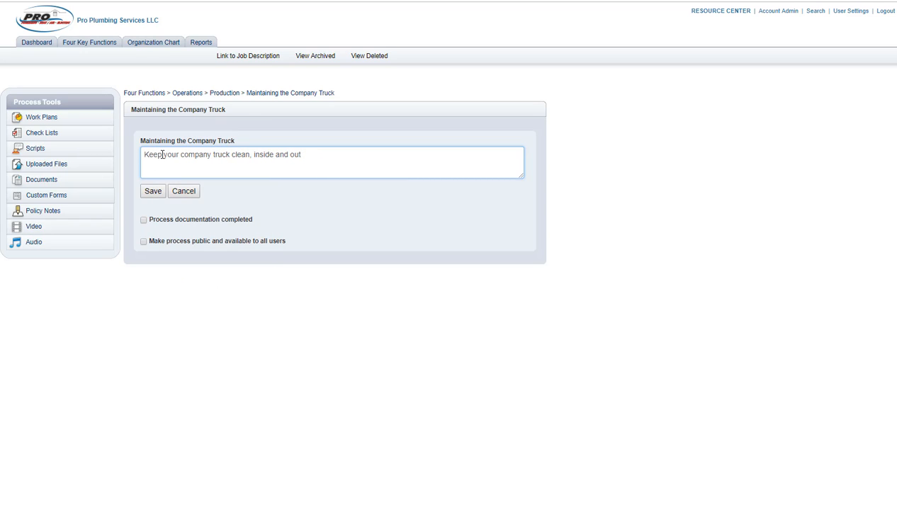
Reword the objective as "Keeping your company truck clean, inside and out." and save it
key("Right")
key("Right")
key("Right")
key("Right")
type("ing")
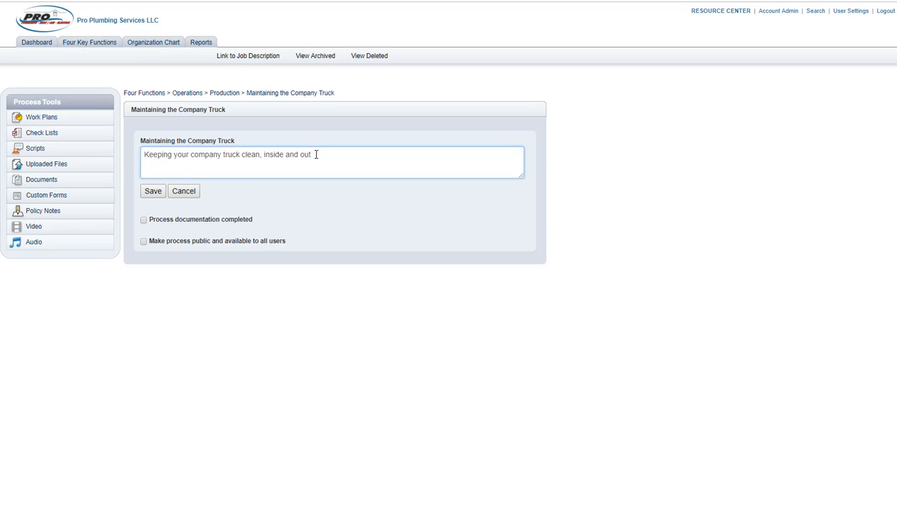
type(".")
left_click(151, 191)
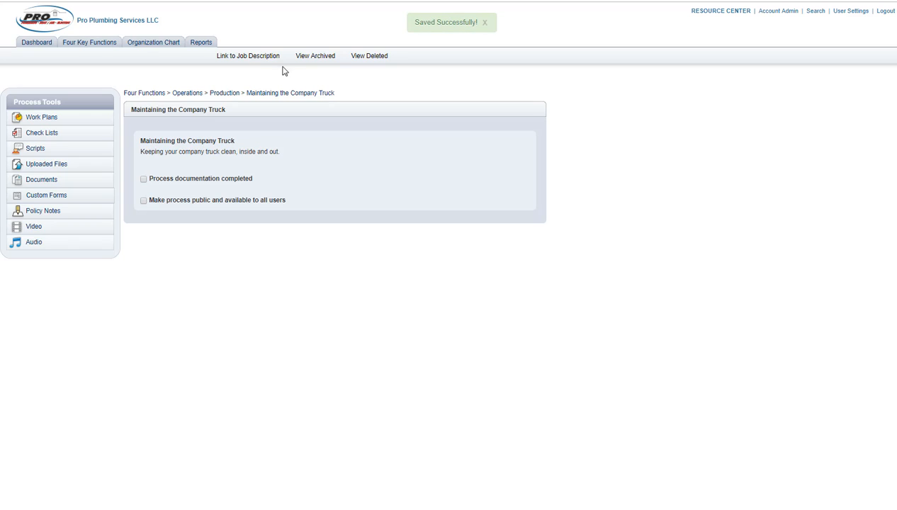
Link the Maintaining the Company Truck process to the Plumbing Technician and Plumbing Installer job descriptions as Tactical
left_click(256, 59)
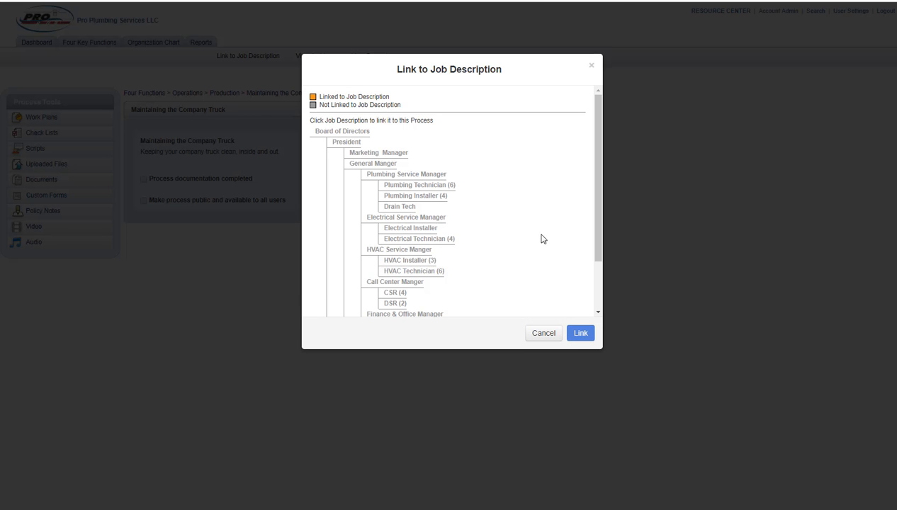
left_click(406, 185)
left_click(325, 164)
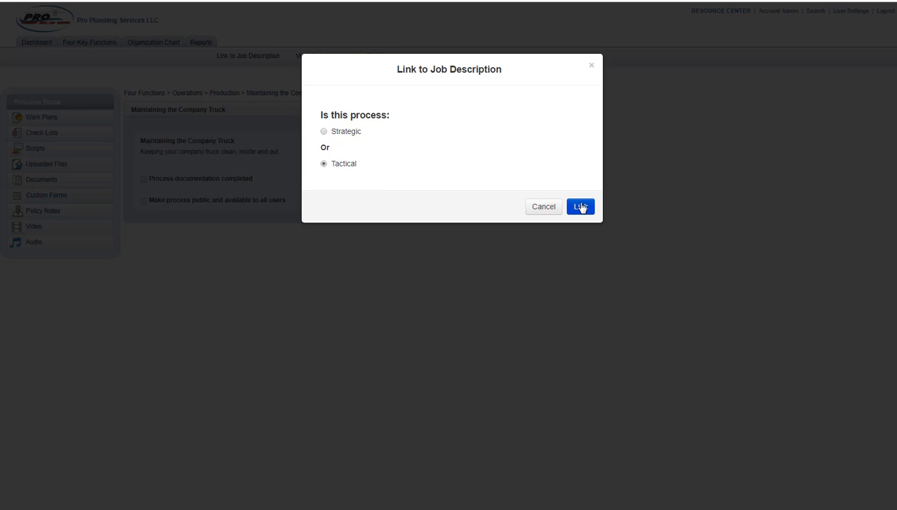
left_click(580, 207)
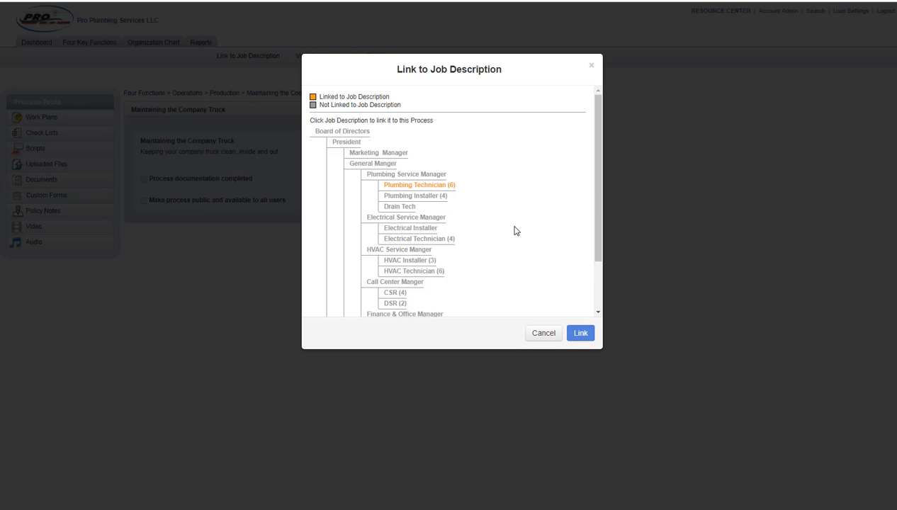
left_click(419, 195)
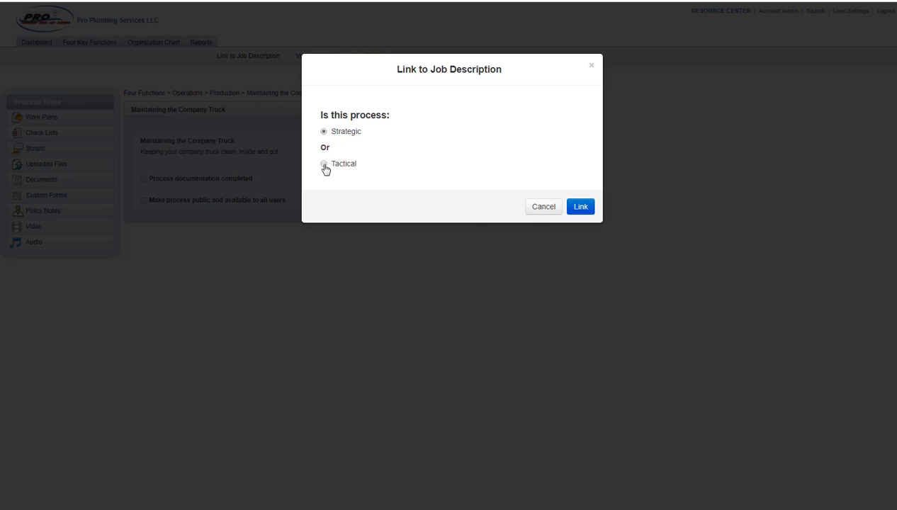
left_click(325, 164)
left_click(580, 207)
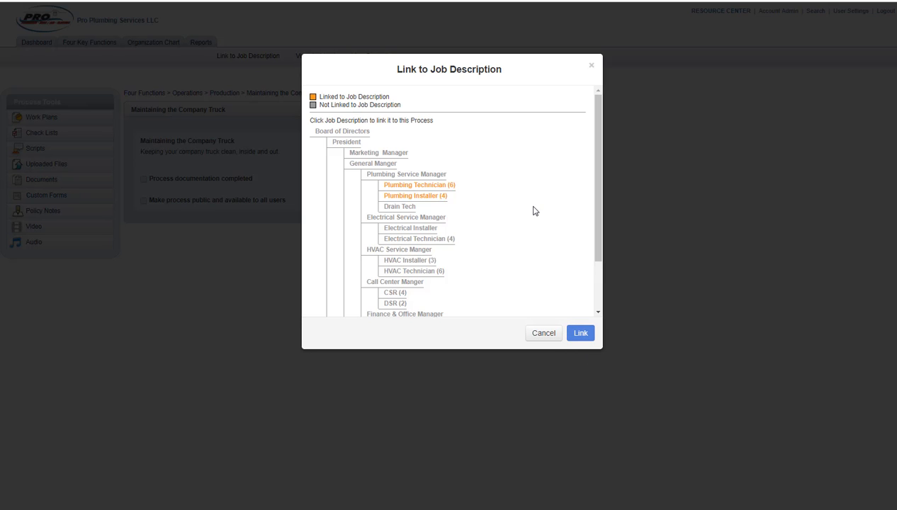
Link the Maintaining the Company Truck process to the Electrical Installer and Electrical Technician job descriptions as Tactical
left_click(405, 234)
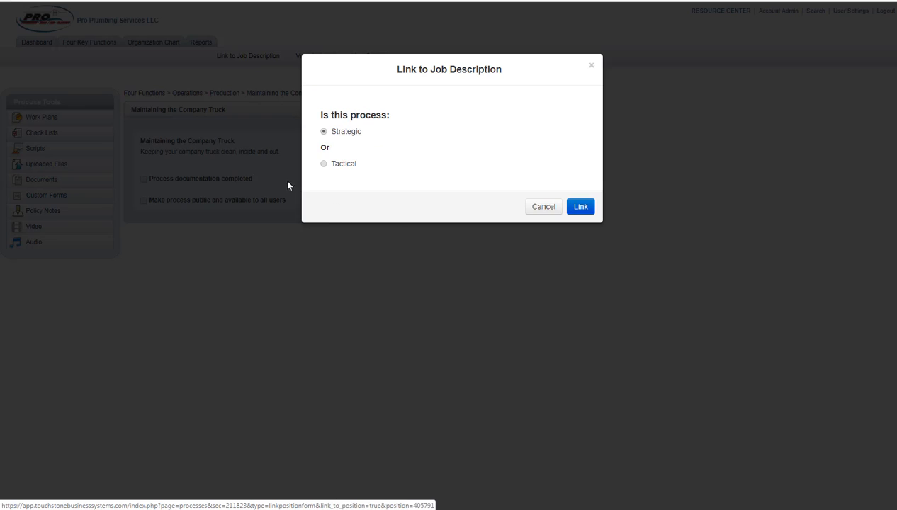
left_click(324, 164)
left_click(581, 206)
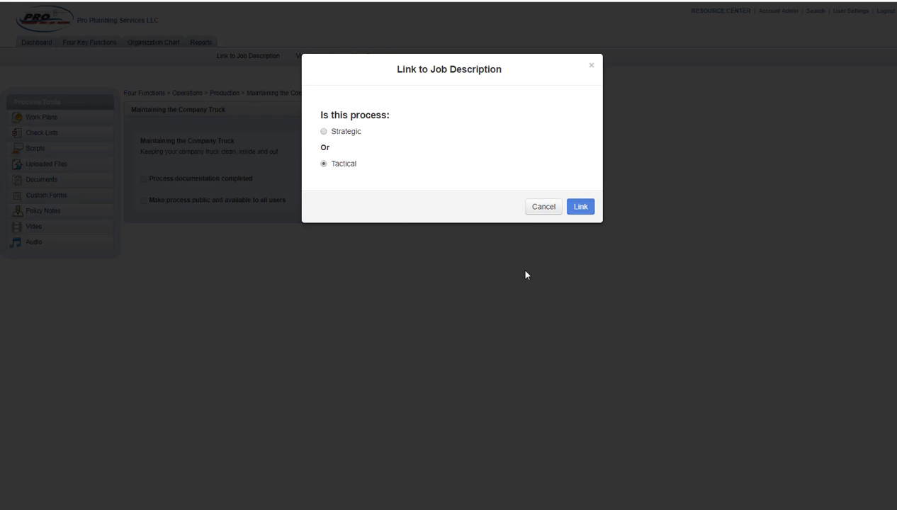
left_click(401, 240)
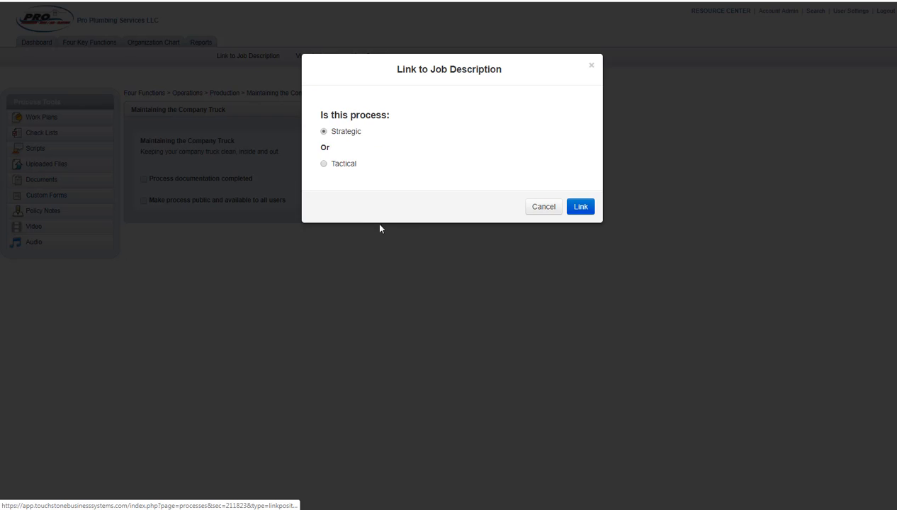
left_click(325, 164)
left_click(580, 206)
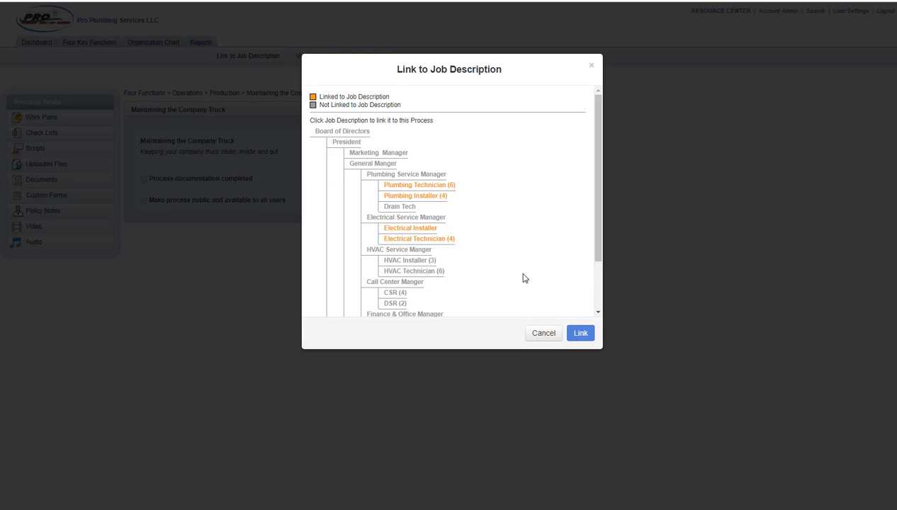
Link the Maintaining the Company Truck process to the HVAC Installer and HVAC Technician job descriptions as Tactical
left_click(411, 261)
left_click(324, 163)
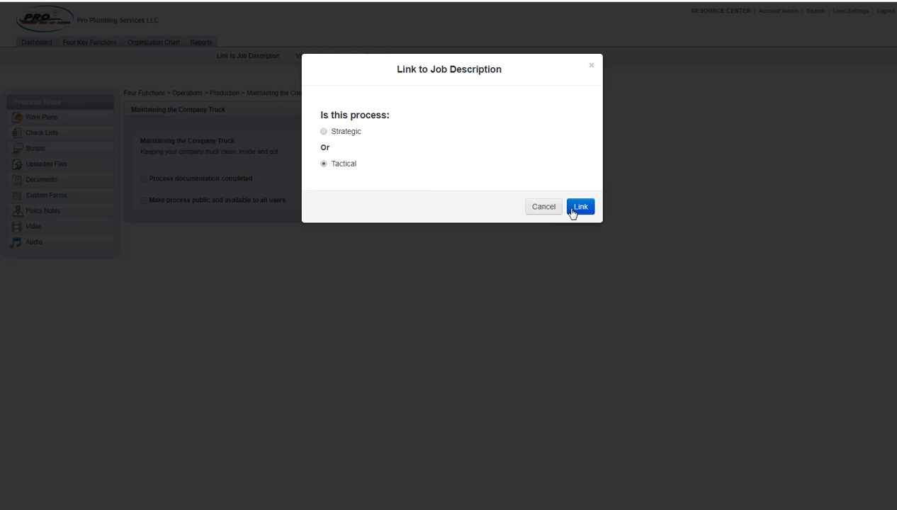
left_click(580, 207)
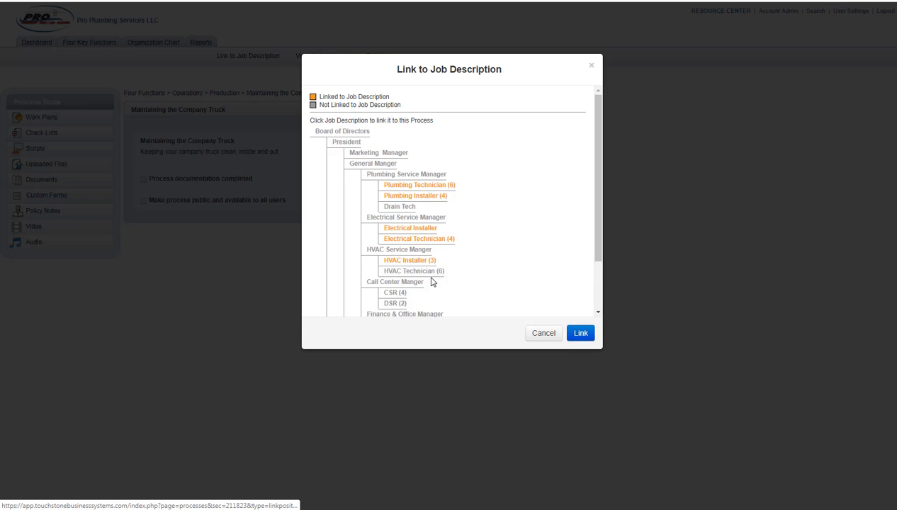
left_click(428, 273)
left_click(324, 163)
left_click(582, 207)
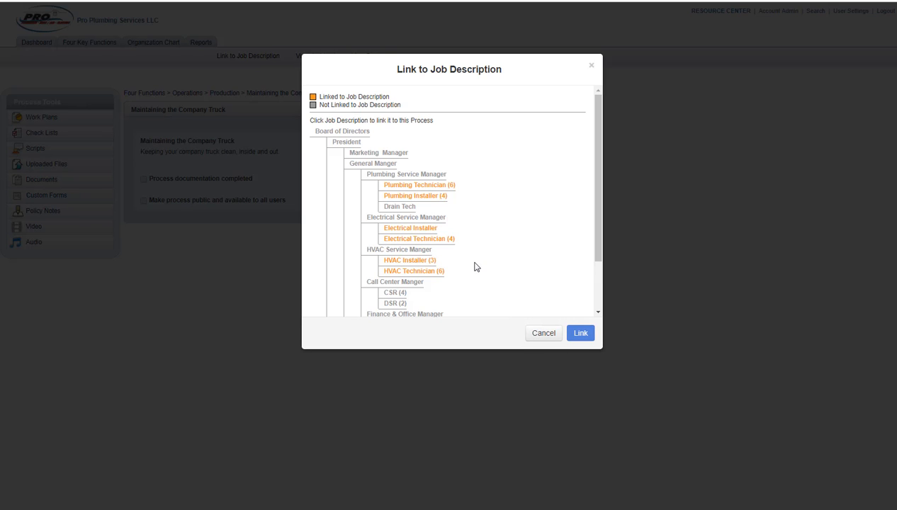
Link the Maintaining the Company Truck process to the Drain Tech job description and close the link dialog
left_click_drag(597, 231, 599, 204)
left_click(580, 333)
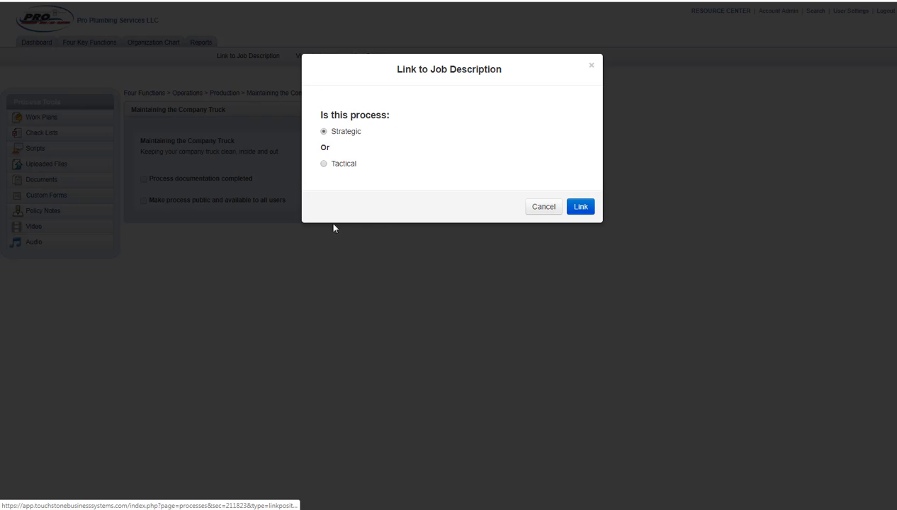
left_click(585, 212)
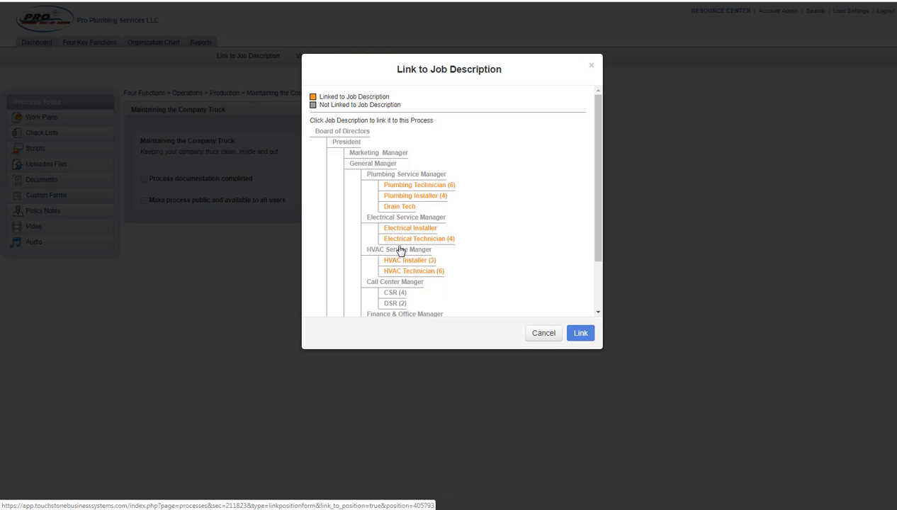
left_click(543, 334)
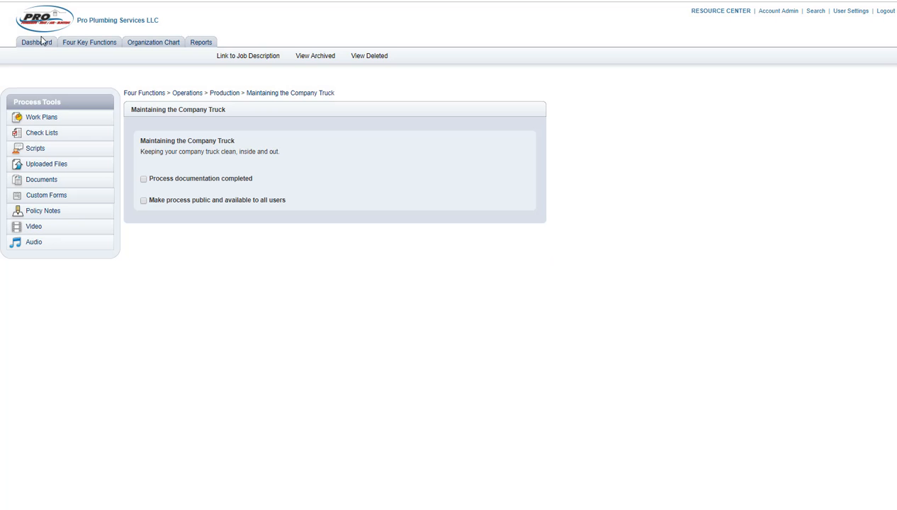
Reopen the Maintaining the Company Truck process from Operations and link it to the Plumbing Service Manager job description as Tactical
left_click(36, 44)
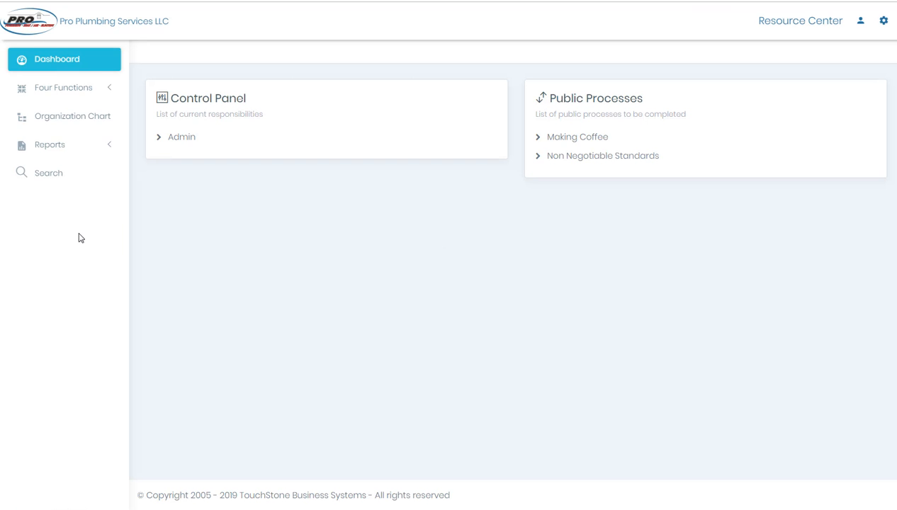
left_click(68, 94)
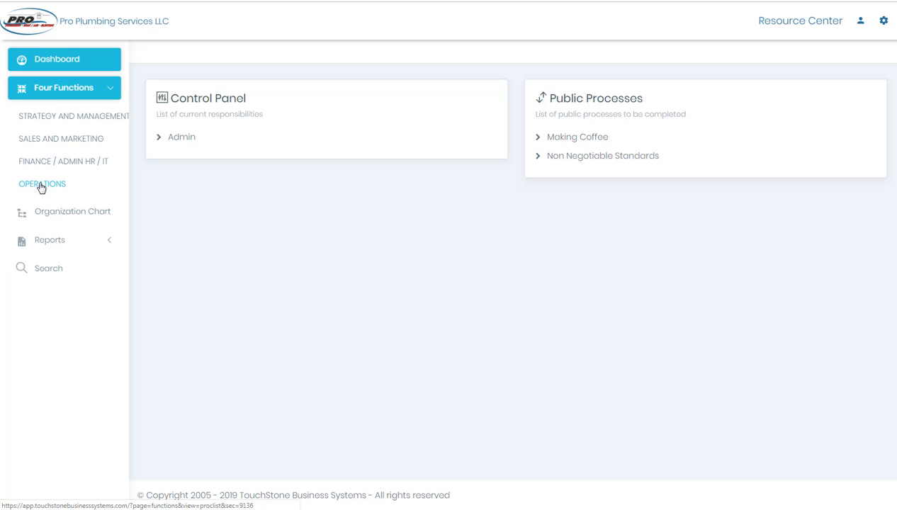
left_click(41, 186)
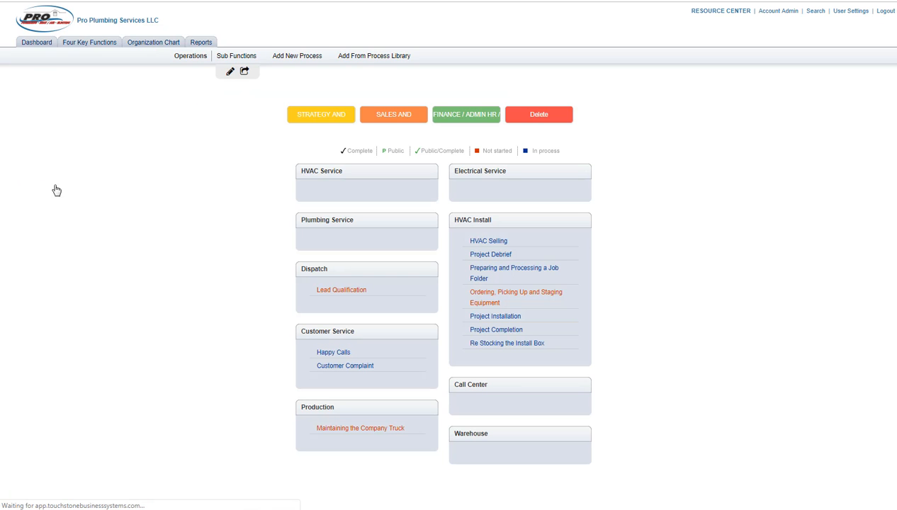
left_click(336, 428)
left_click(242, 57)
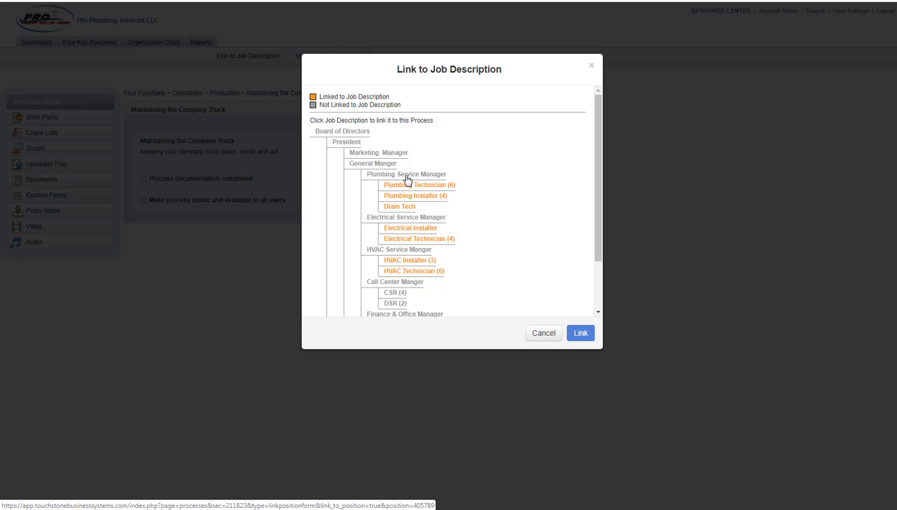
left_click(407, 177)
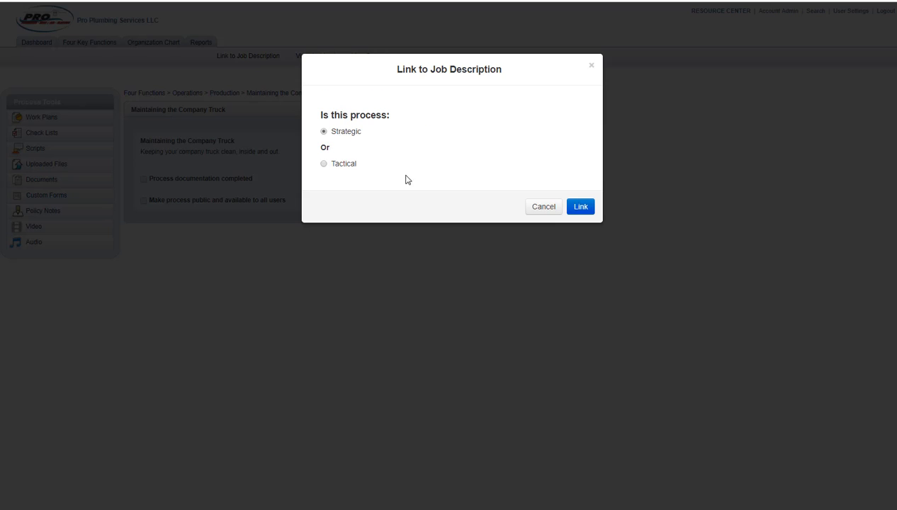
left_click(324, 164)
left_click(577, 209)
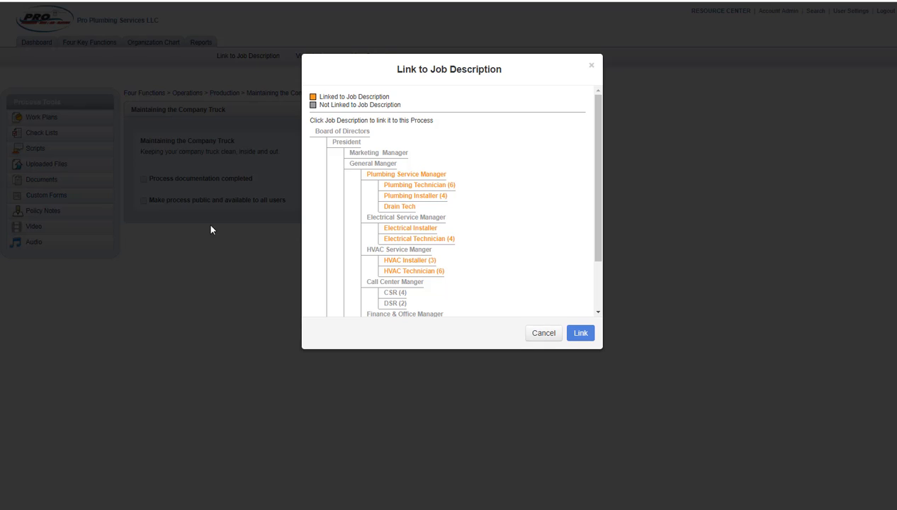
left_click(543, 335)
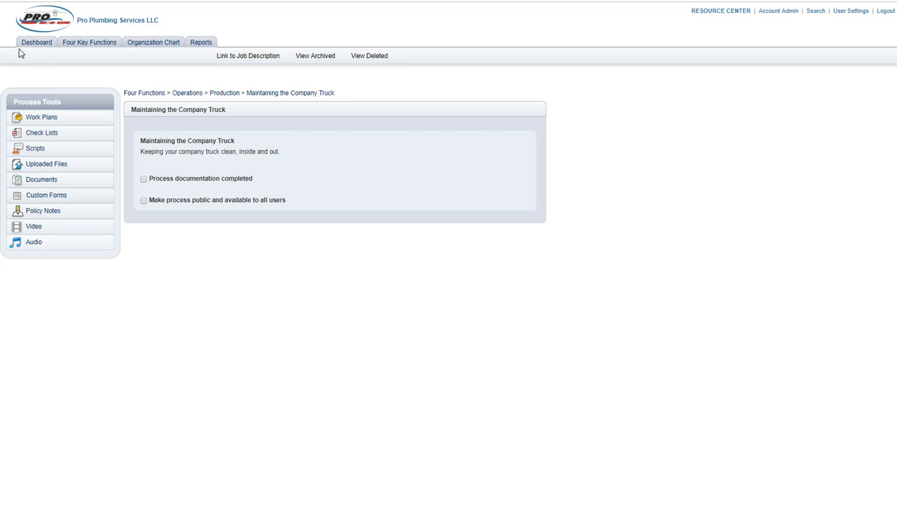
Reopen the Maintaining the Company Truck process from Operations and remove its link to the Plumbing Service Manager job description
left_click(32, 45)
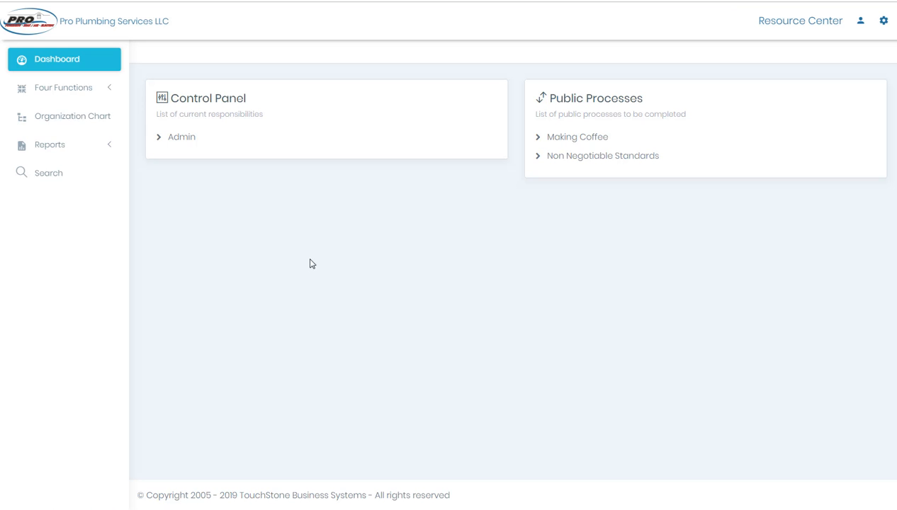
left_click(65, 89)
left_click(44, 183)
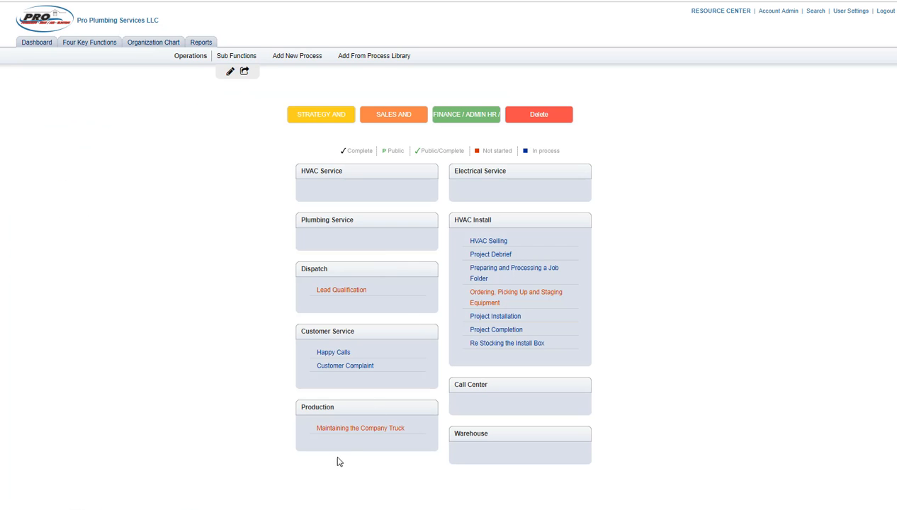
left_click(335, 431)
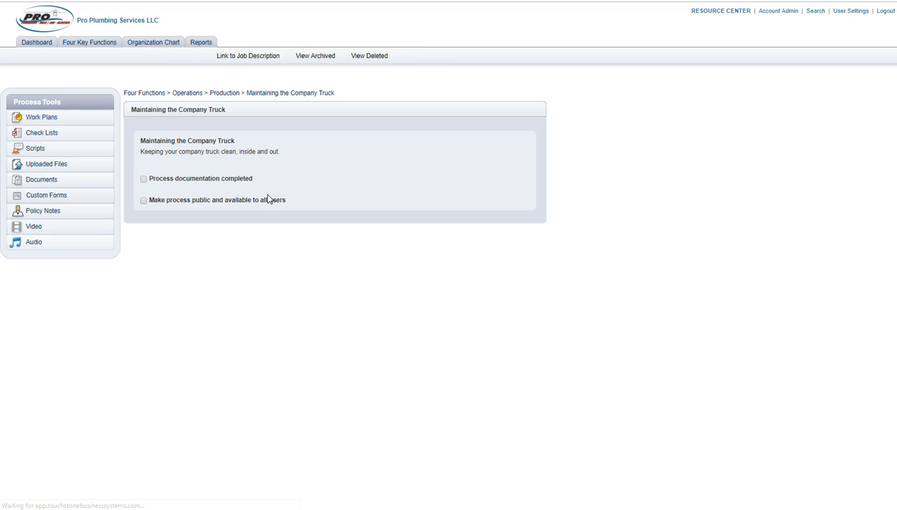
left_click(245, 56)
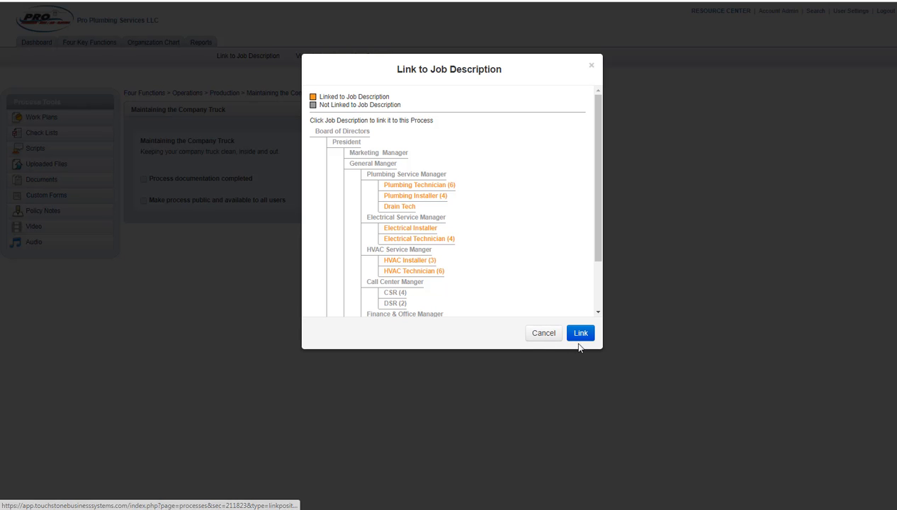
left_click(544, 333)
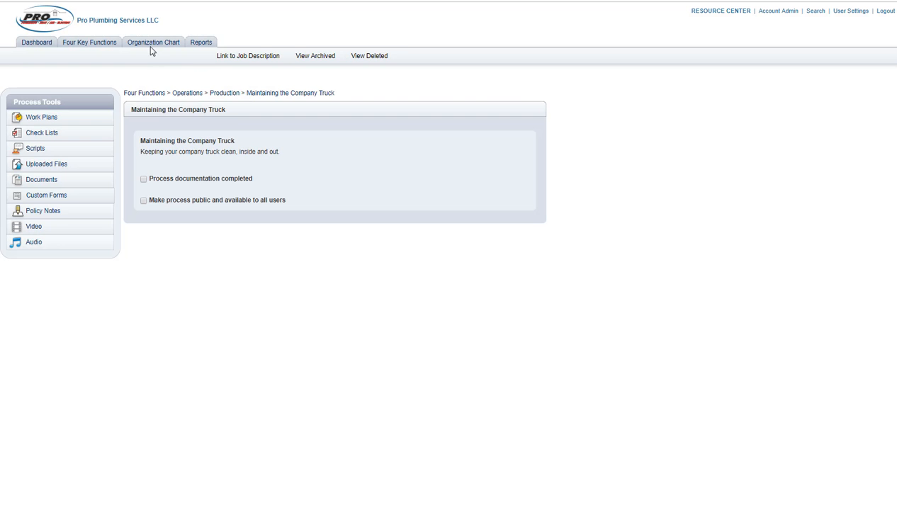
View the Plumbing Technician job description from the organization chart and open its Maintaining the Company Truck process
left_click(154, 46)
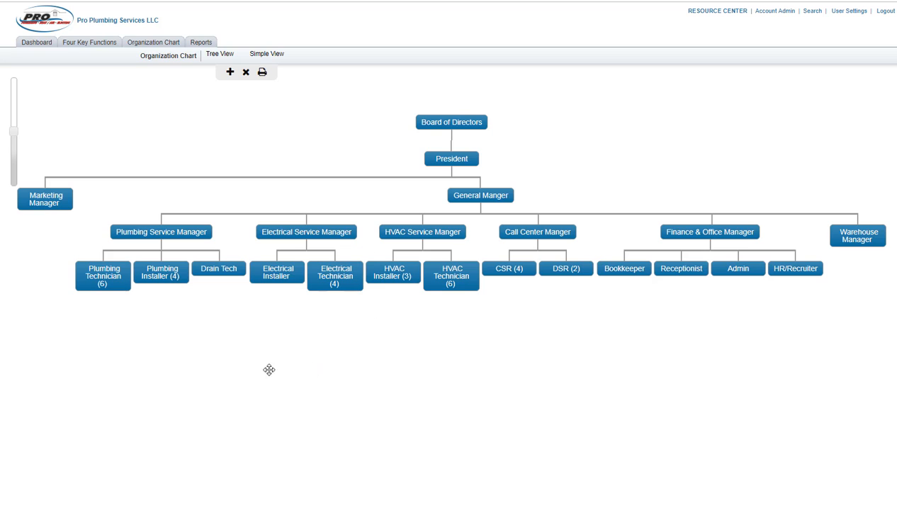
left_click(102, 277)
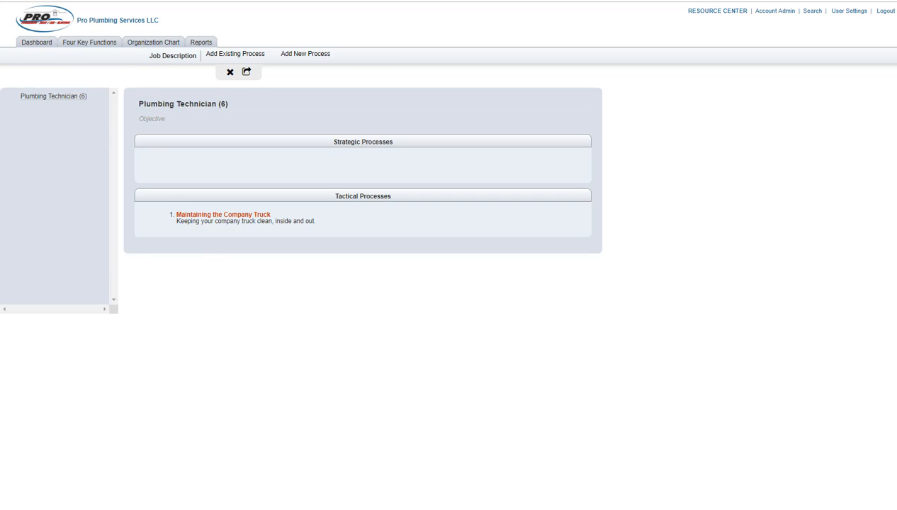
left_click(223, 214)
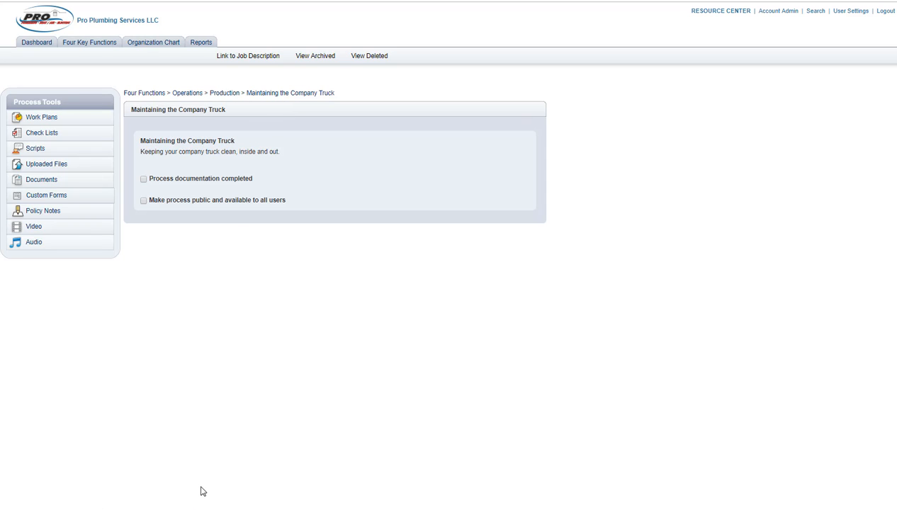
Switch to the HVAC technician job description in Word and copy the sub task "Keep your truck inventory up to date"
key("alt+Tab")
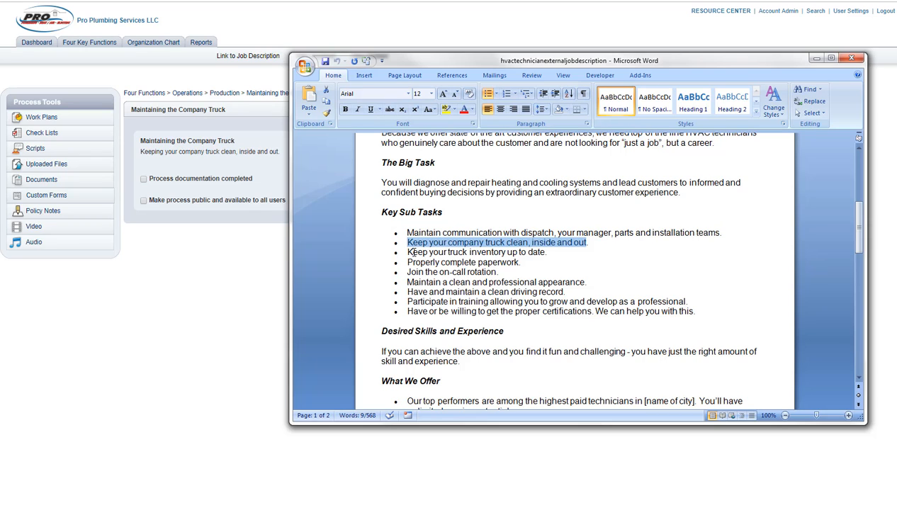
left_click_drag(408, 252, 536, 256)
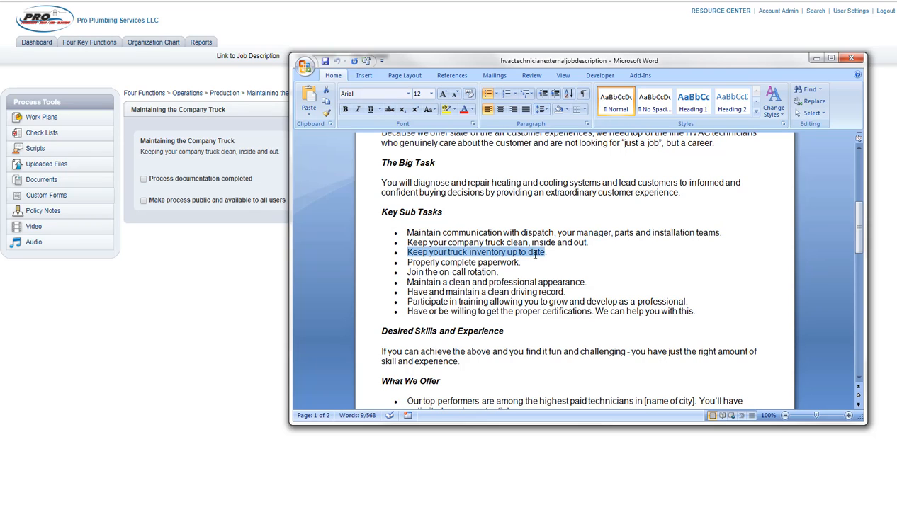
right_click(525, 251)
left_click(549, 273)
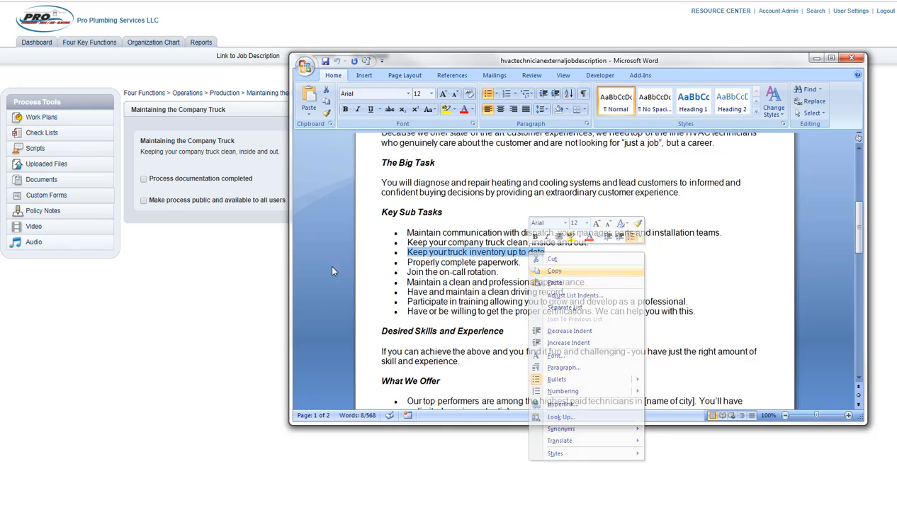
Switch back to Touchstone and search all content for "inventory"
left_click(210, 250)
left_click(225, 94)
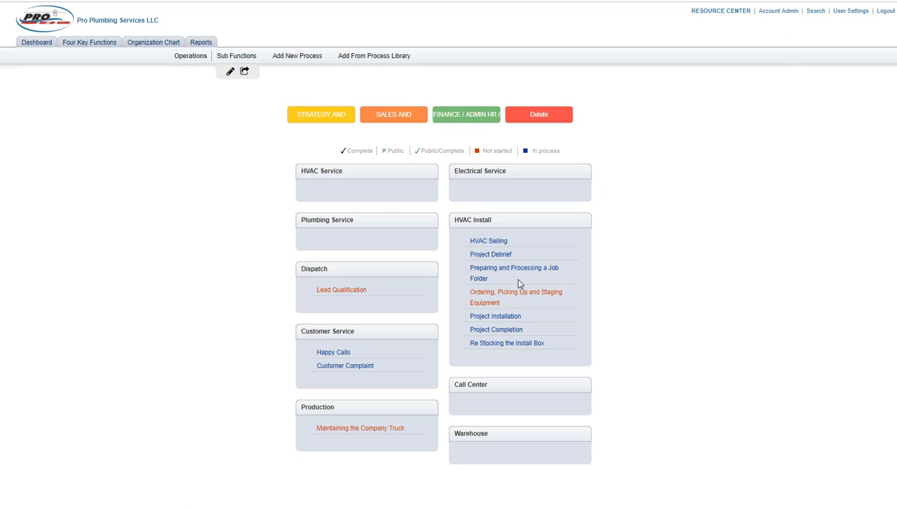
left_click(814, 11)
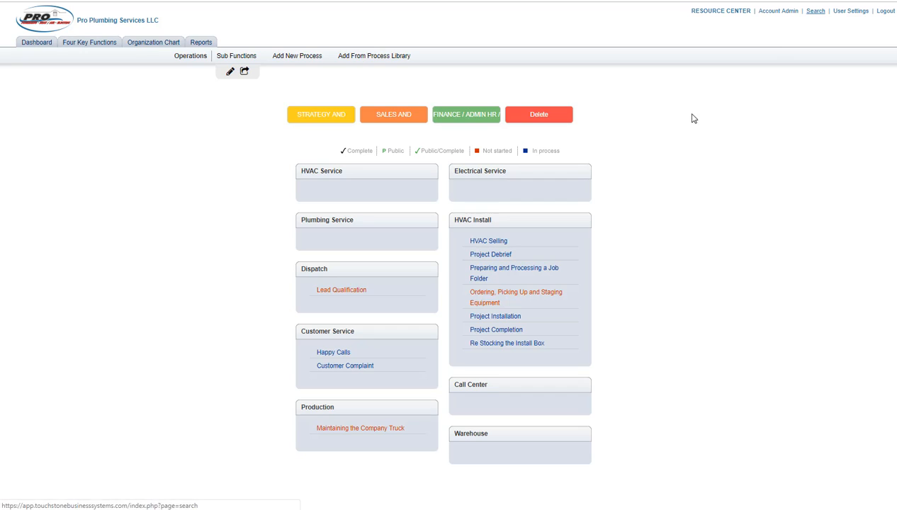
left_click(261, 114)
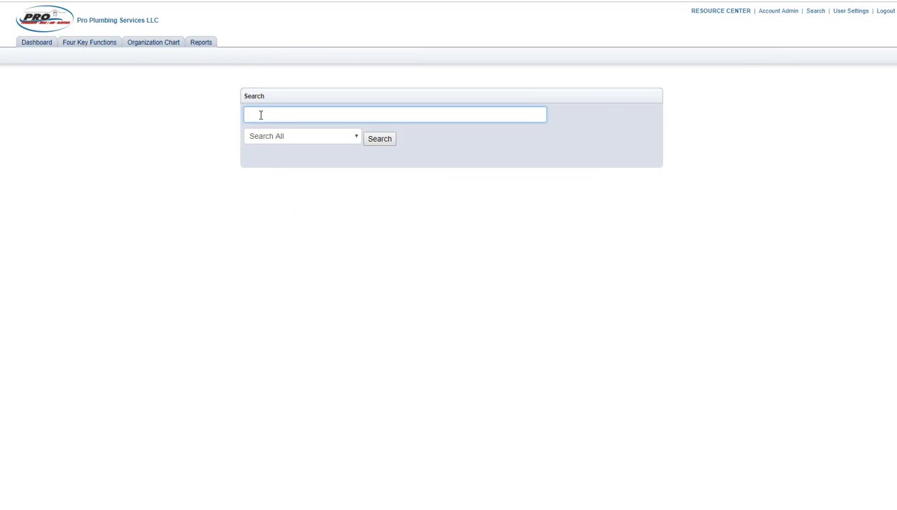
type("inventory")
key("Return")
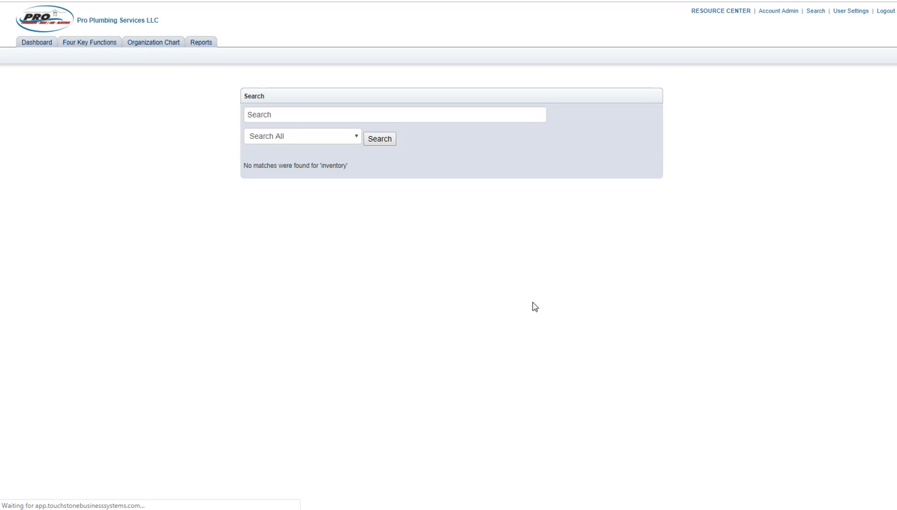
Add a new process titled "Maintaining Truck Inventory" to the Production sub function of Operations
left_click(96, 44)
left_click(447, 202)
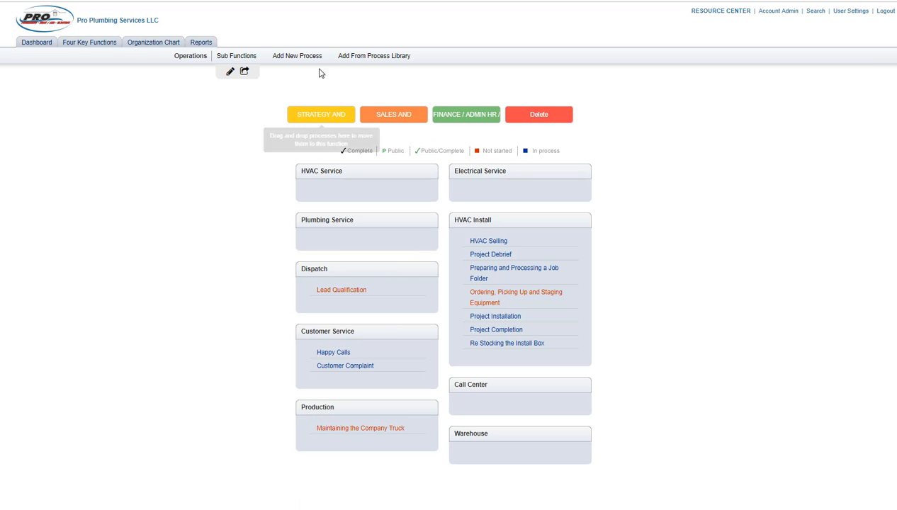
left_click(301, 61)
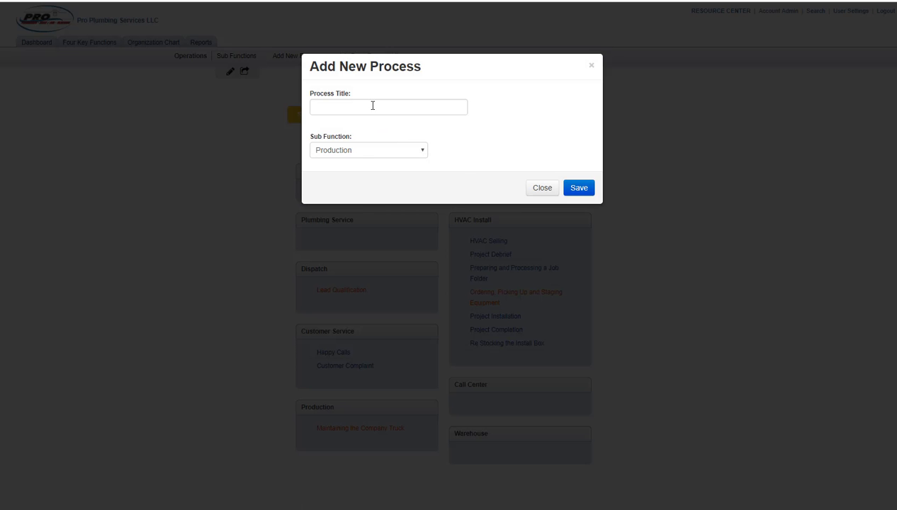
left_click(372, 105)
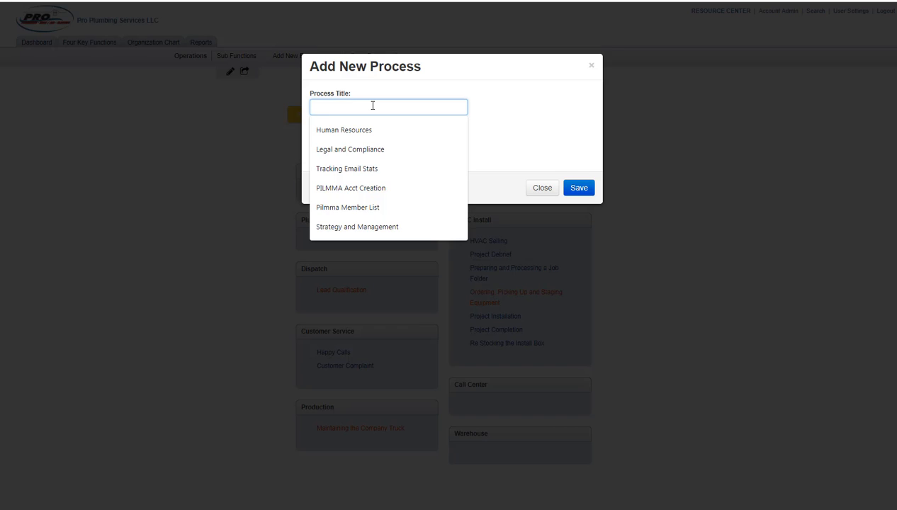
type("Maint")
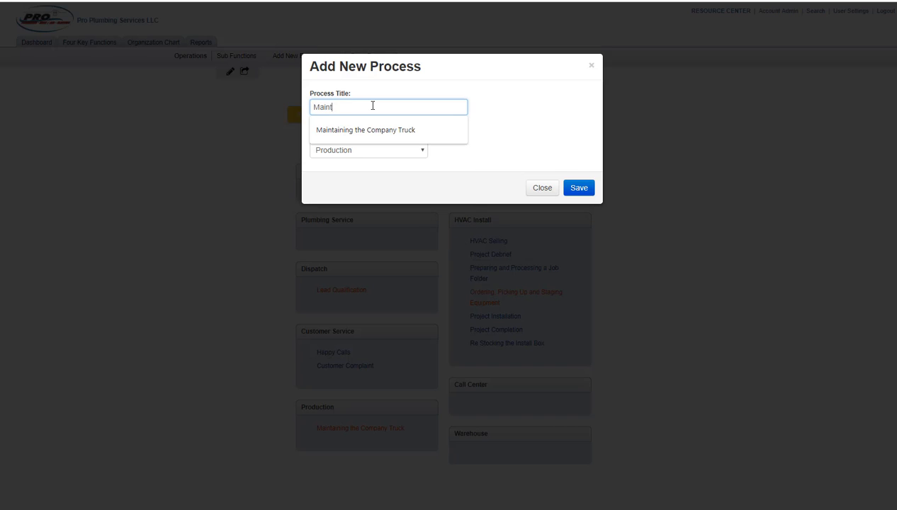
type("aining Truck INventory")
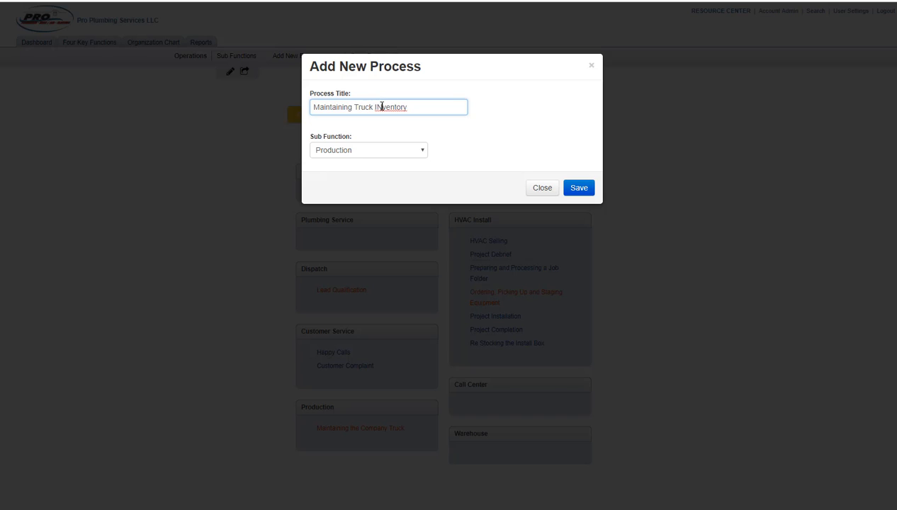
left_click(382, 106)
key("BackSpace")
left_click(580, 190)
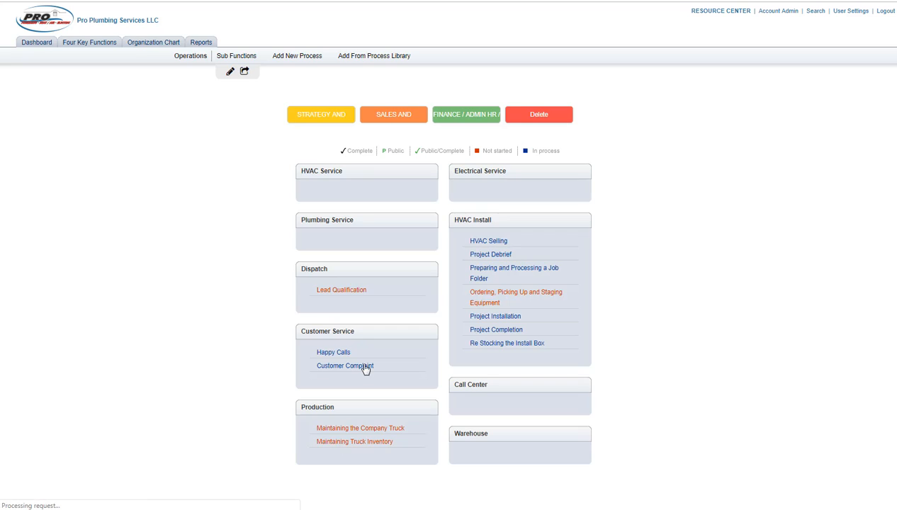
Write the Maintaining Truck Inventory objective from the copied sub task as "Keep your truck inventory up to date." without the bullet, and save it
left_click(157, 149)
right_click(154, 154)
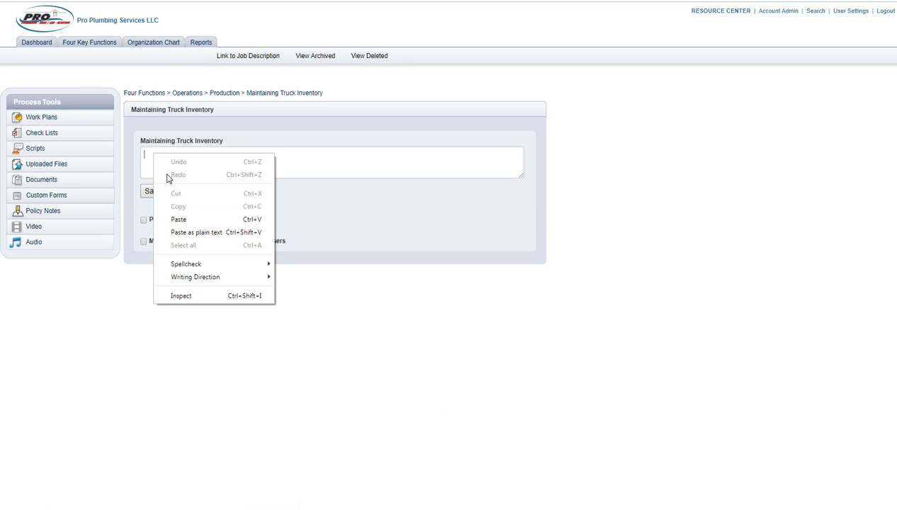
left_click(177, 219)
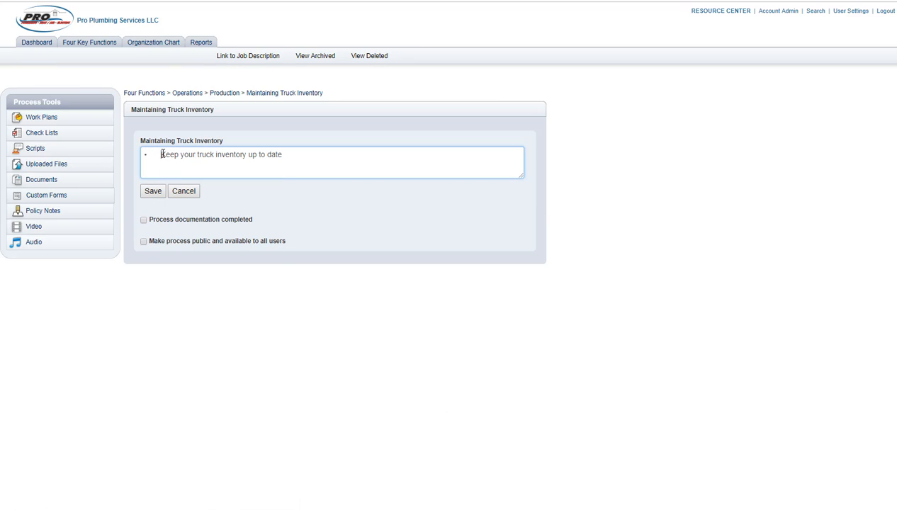
key("BackSpace")
key("BackSpace")
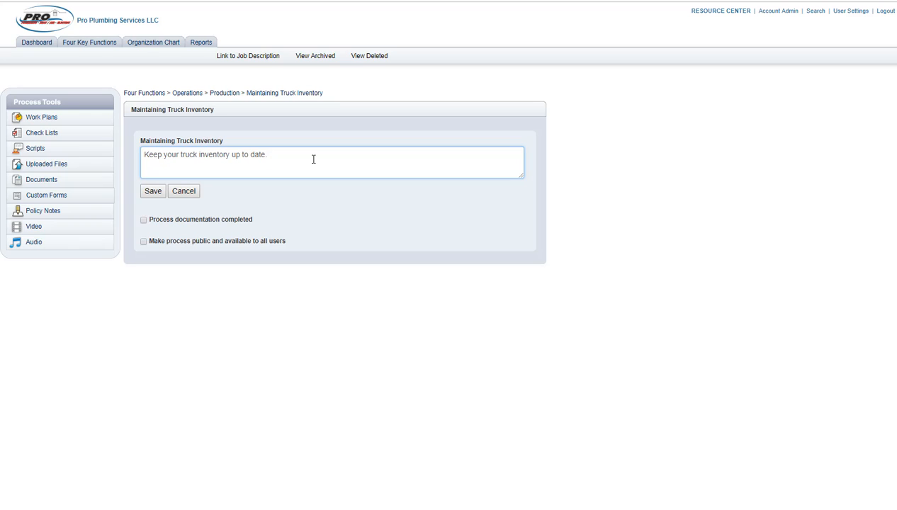
left_click(153, 191)
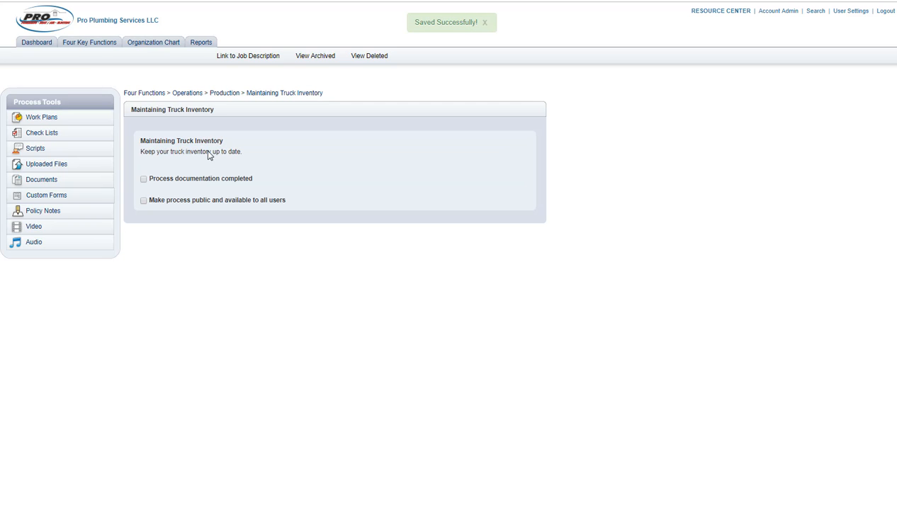
Link the Maintaining Truck Inventory process as tactical to the Plumbing Technician, Plumbing Installer and Drain Tech job descriptions
left_click(249, 57)
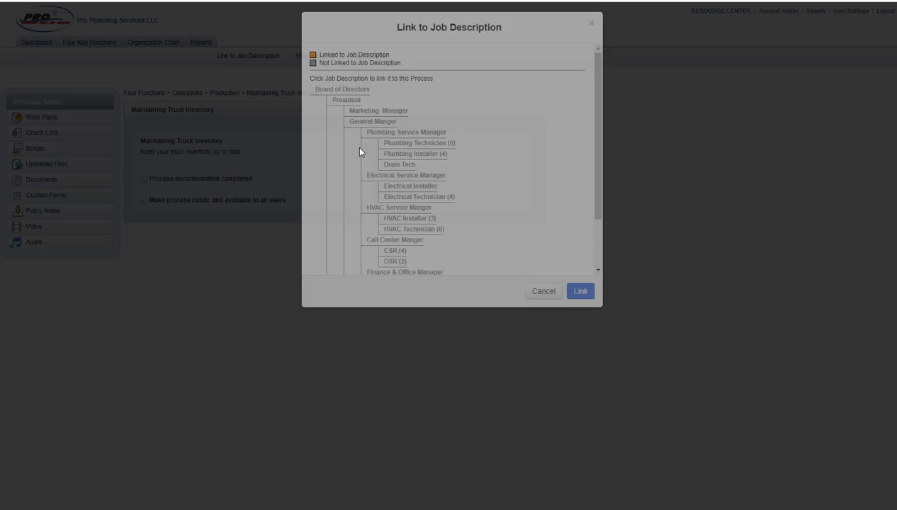
left_click(398, 189)
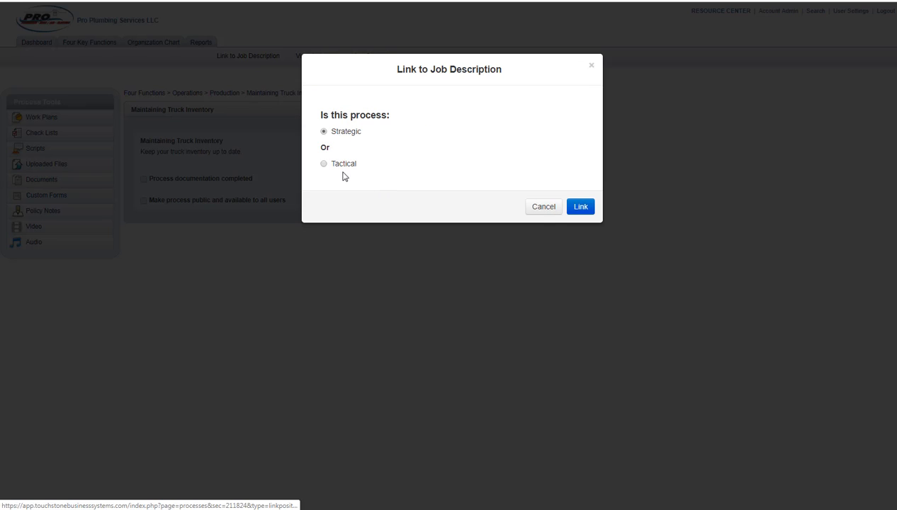
left_click(324, 165)
left_click(579, 207)
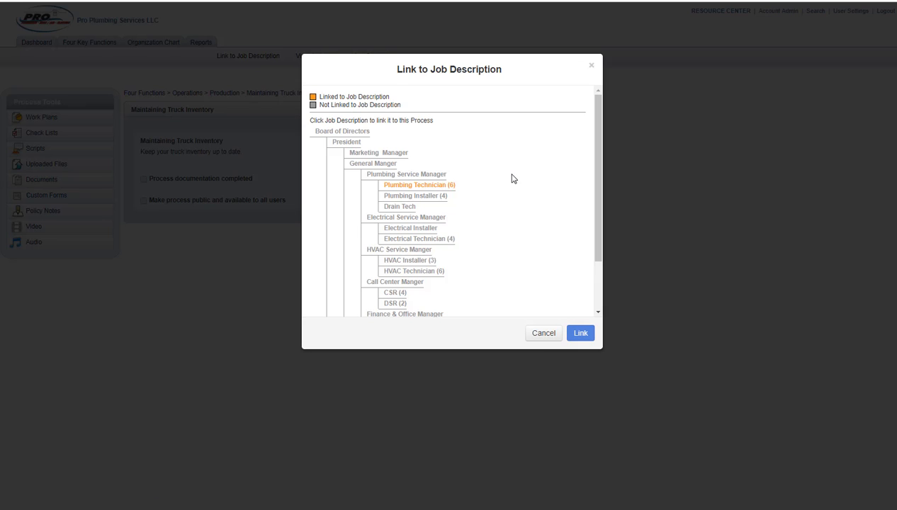
left_click(398, 197)
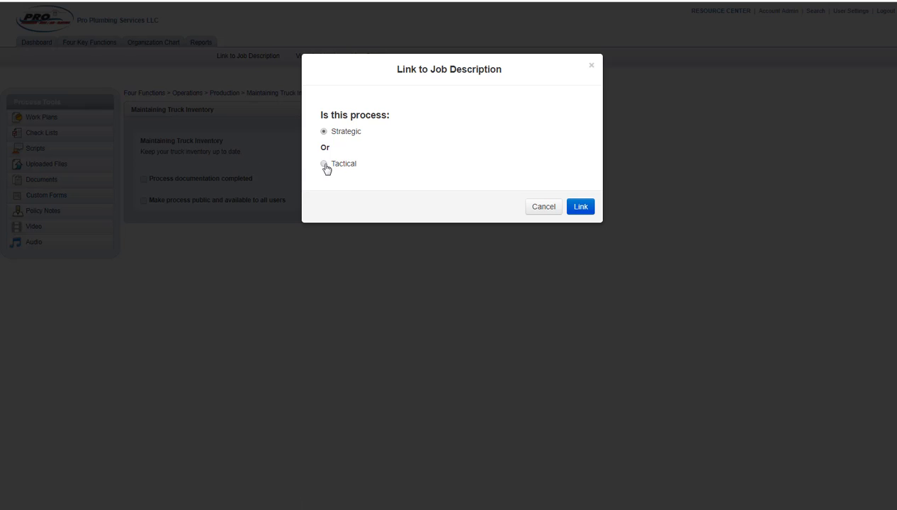
left_click(324, 164)
left_click(579, 206)
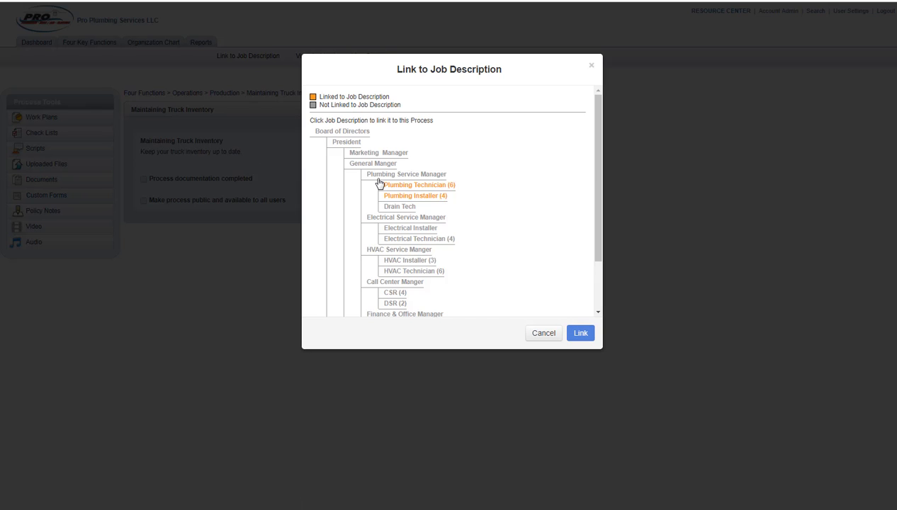
left_click(388, 205)
left_click(326, 164)
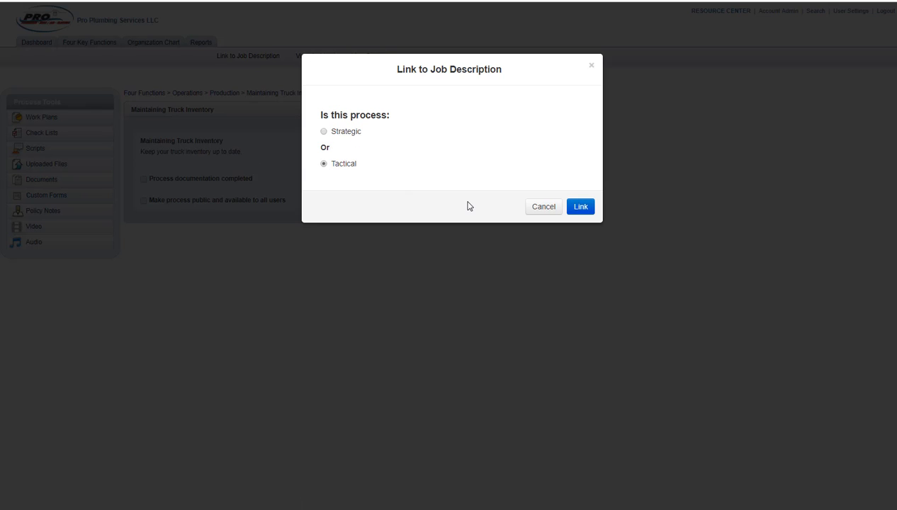
left_click(574, 211)
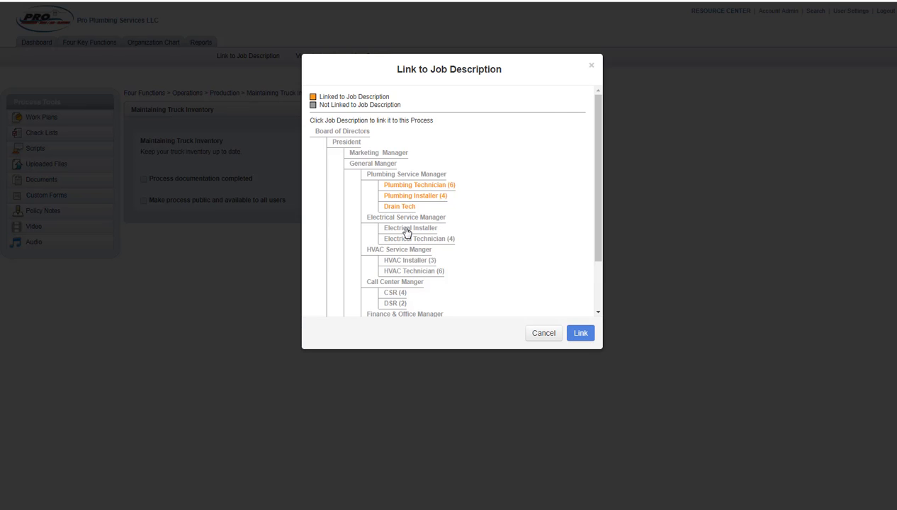
Link the process as tactical to the Electrical Installer and Electrical Technician job descriptions
left_click(406, 232)
left_click(323, 164)
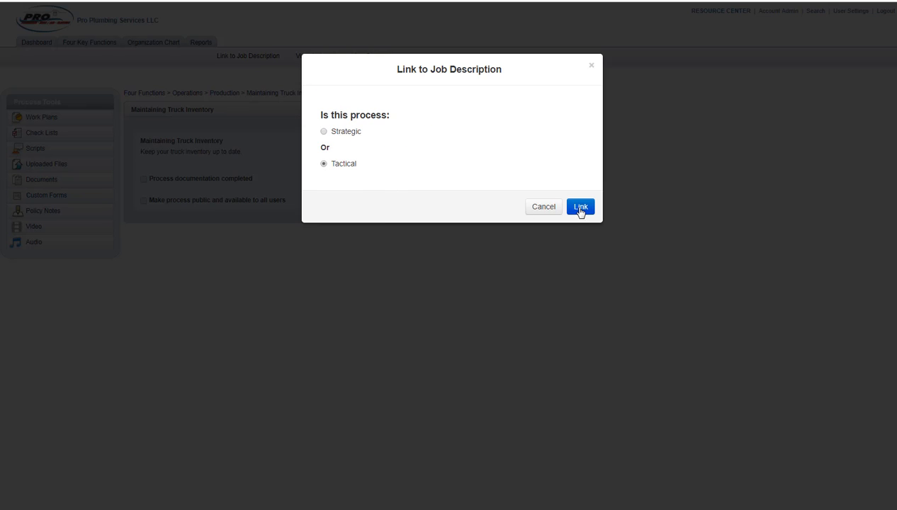
left_click(580, 211)
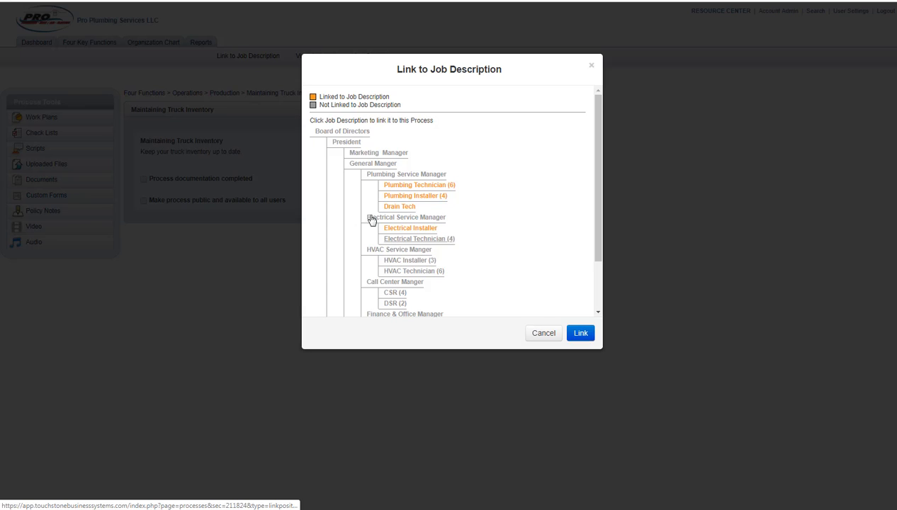
left_click(371, 218)
left_click(324, 164)
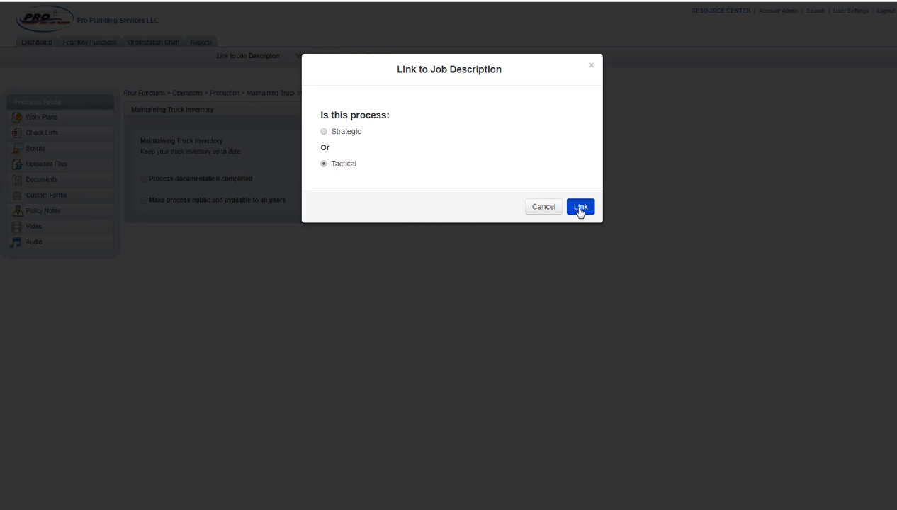
left_click(580, 211)
Link the process to the HVAC Installer job description and, as tactical, to HVAC Technician, and close the job description linking dialog
left_click(387, 260)
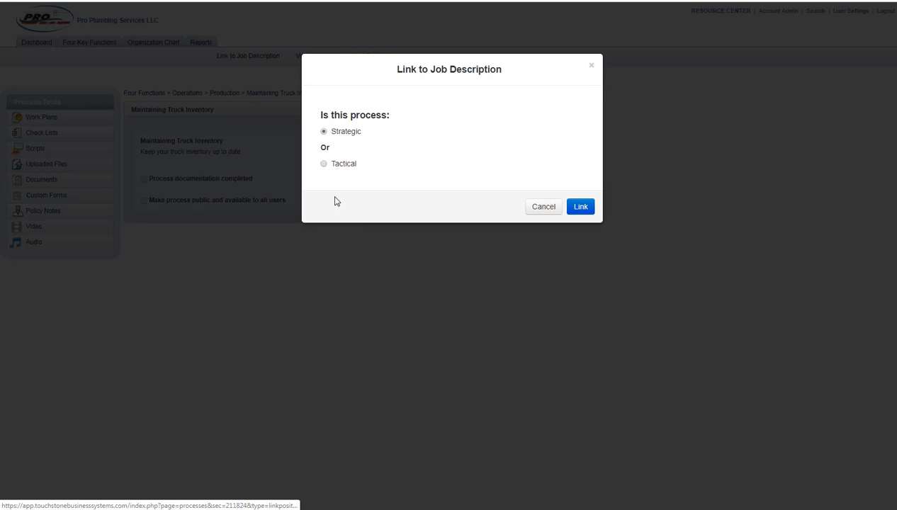
left_click(581, 211)
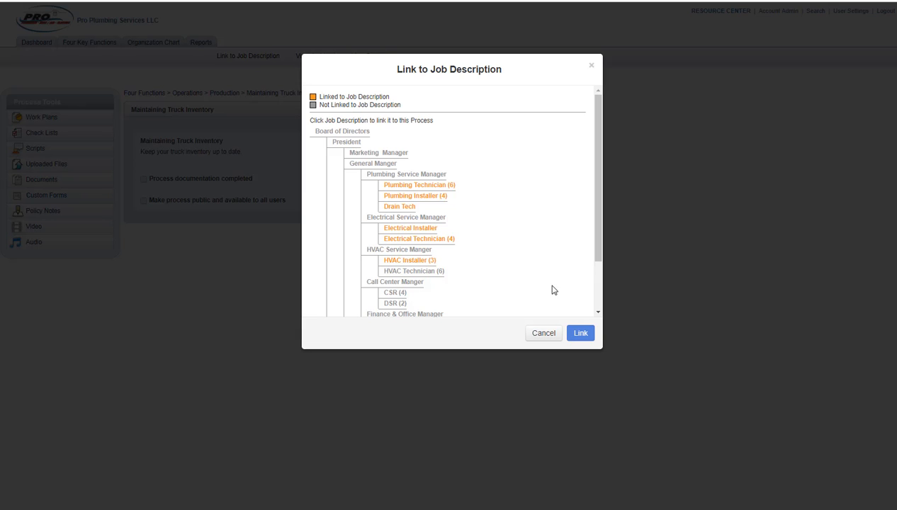
left_click(393, 273)
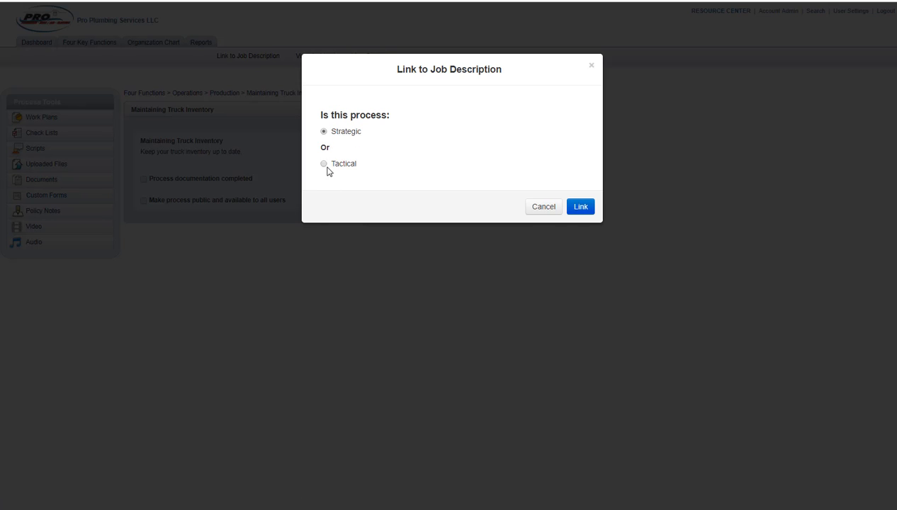
left_click(324, 163)
left_click(593, 209)
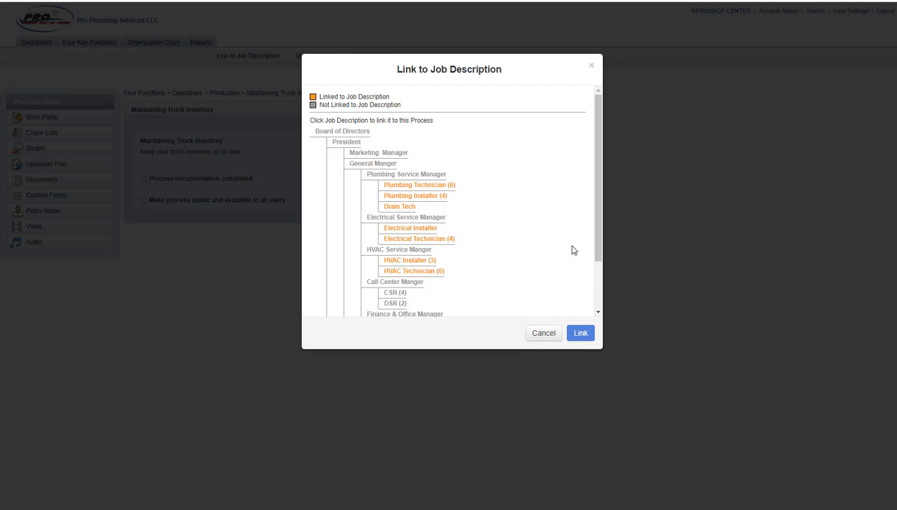
left_click(544, 334)
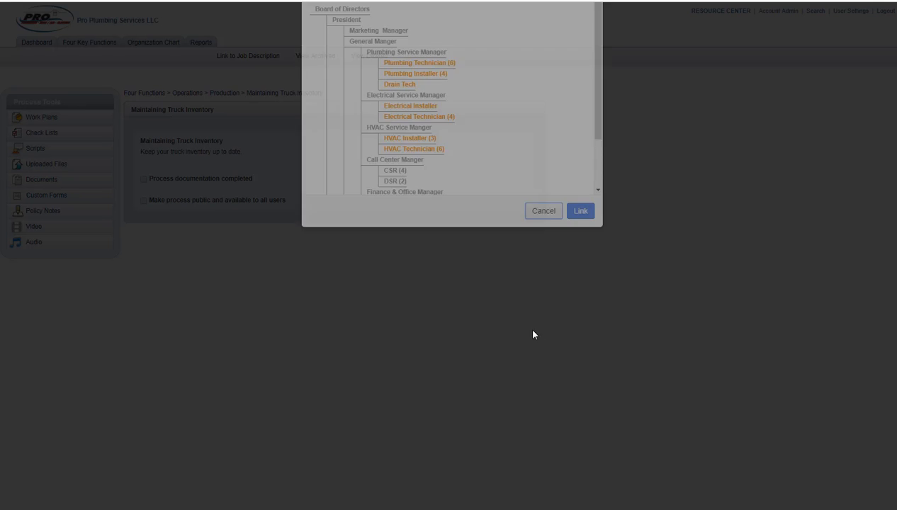
Search all content for "box" and view the Re Stocking the Install Box process with its Install Box Contents check list
left_click(221, 93)
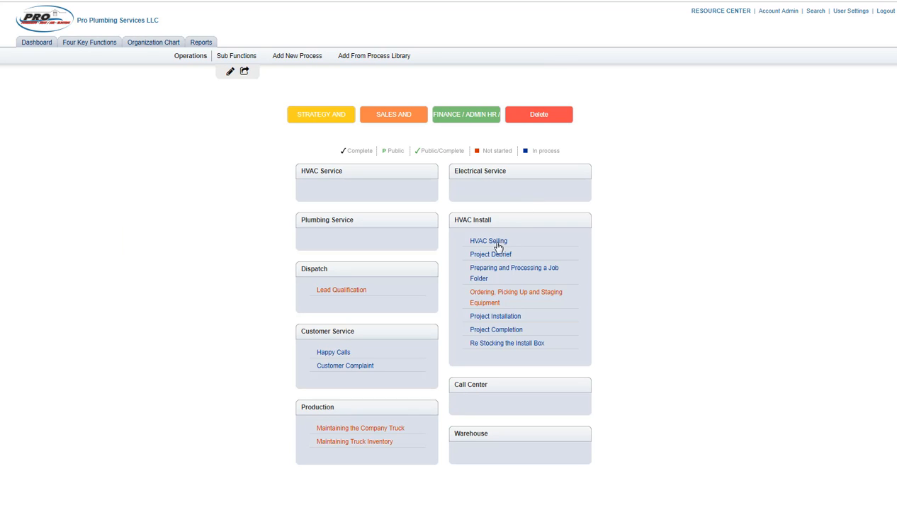
left_click(814, 13)
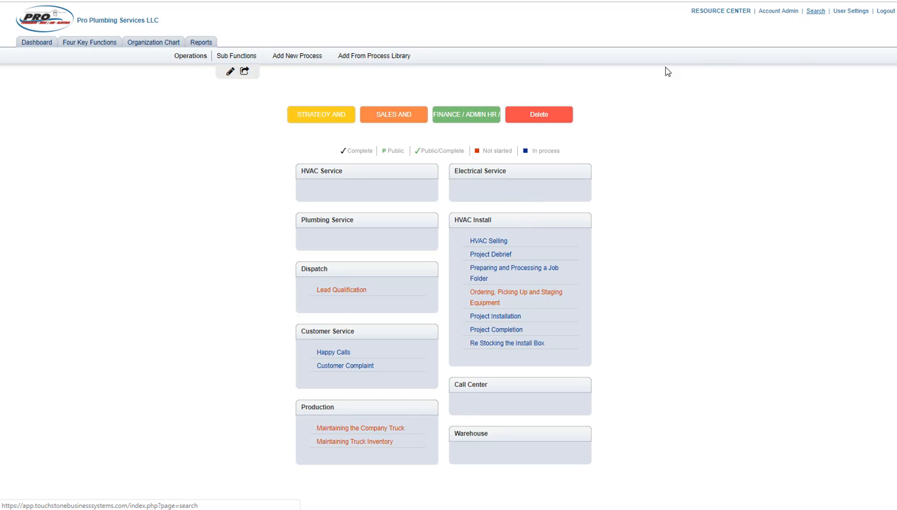
left_click(272, 112)
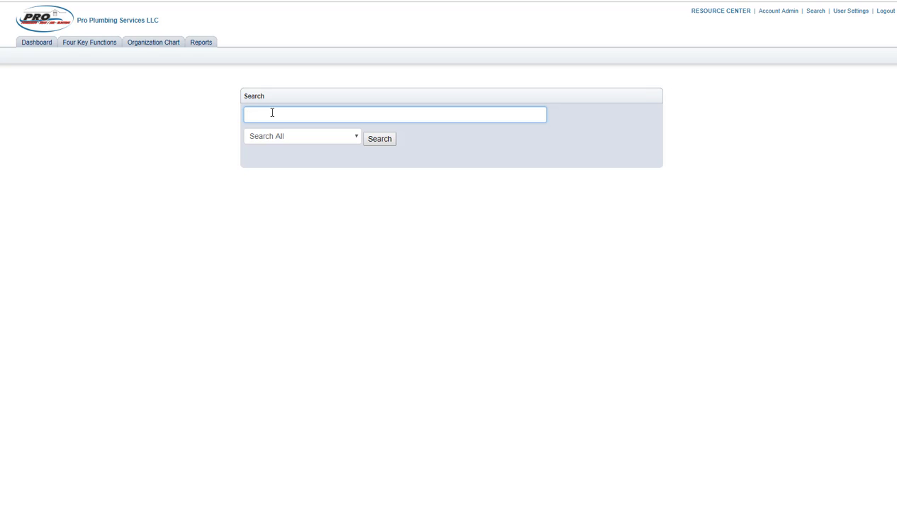
key("Return")
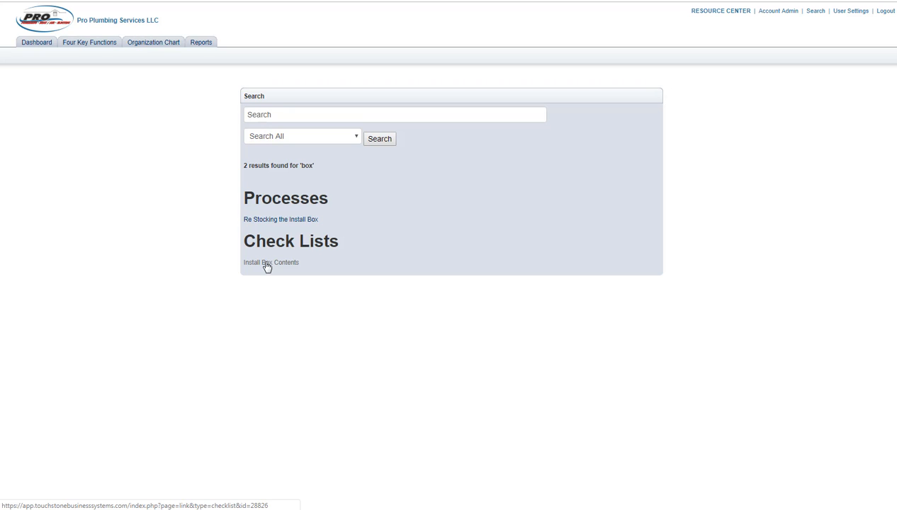
left_click(277, 221)
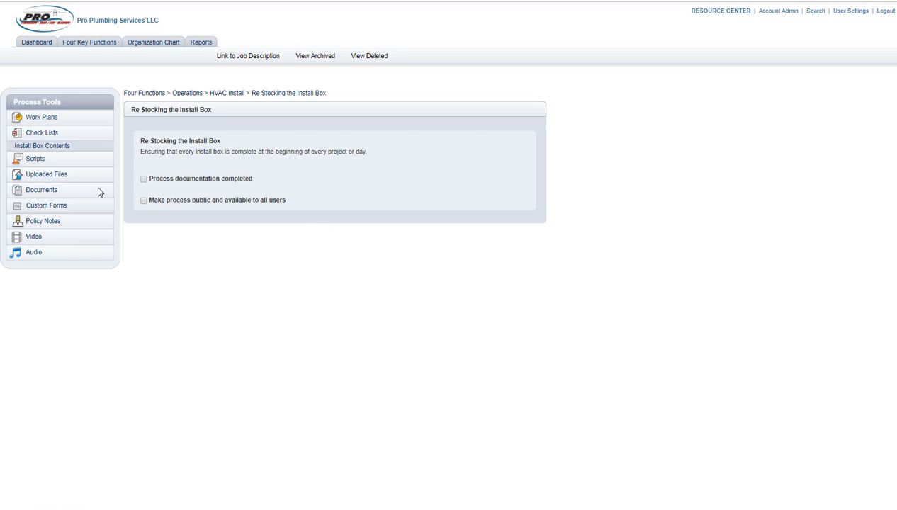
left_click(44, 146)
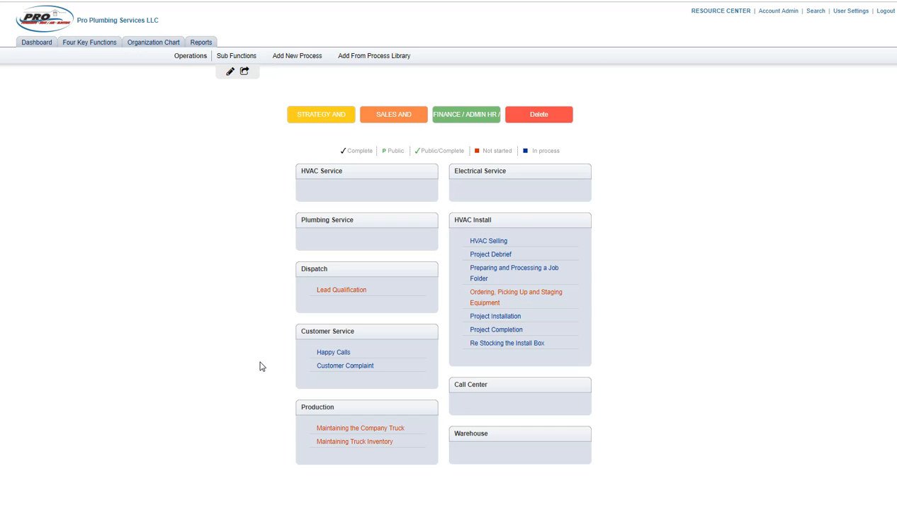
Switch to the HVAC technician job description in Word and review the remaining key sub tasks
key("alt+Tab")
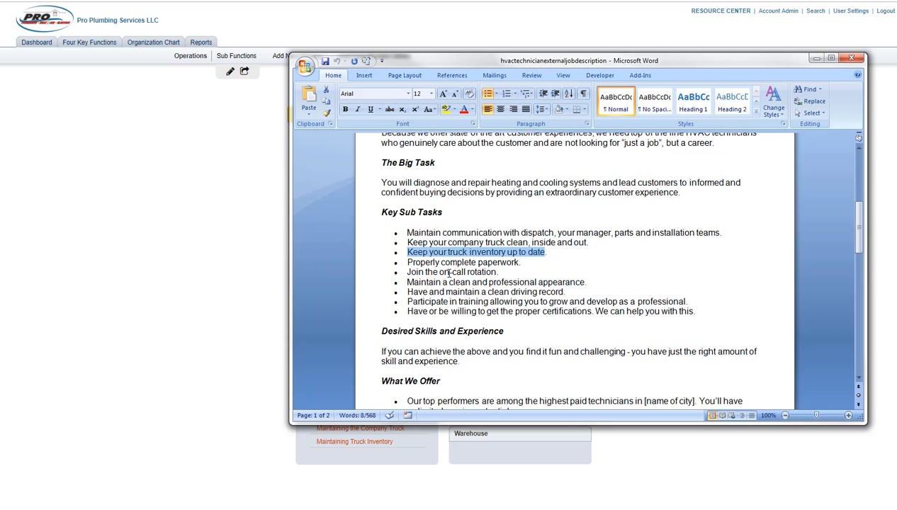
scroll(475, 272, "down", 1)
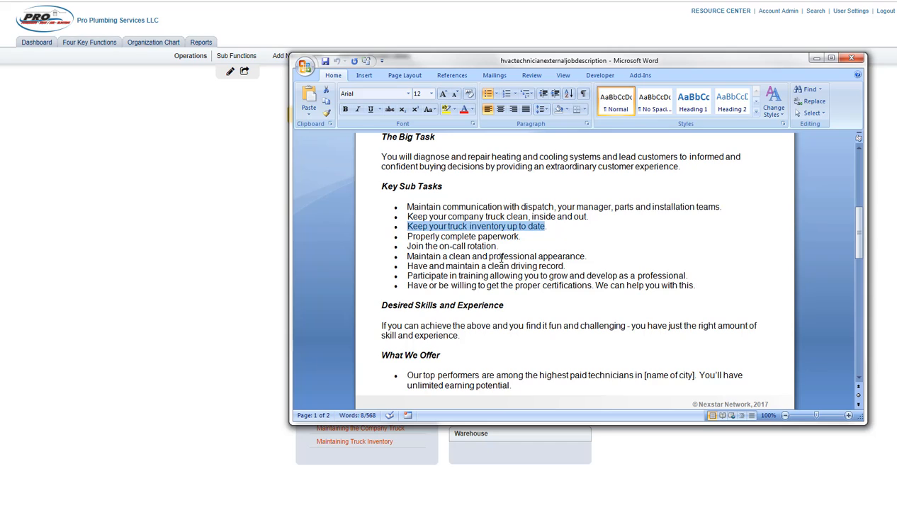
scroll(501, 258, "down", 1)
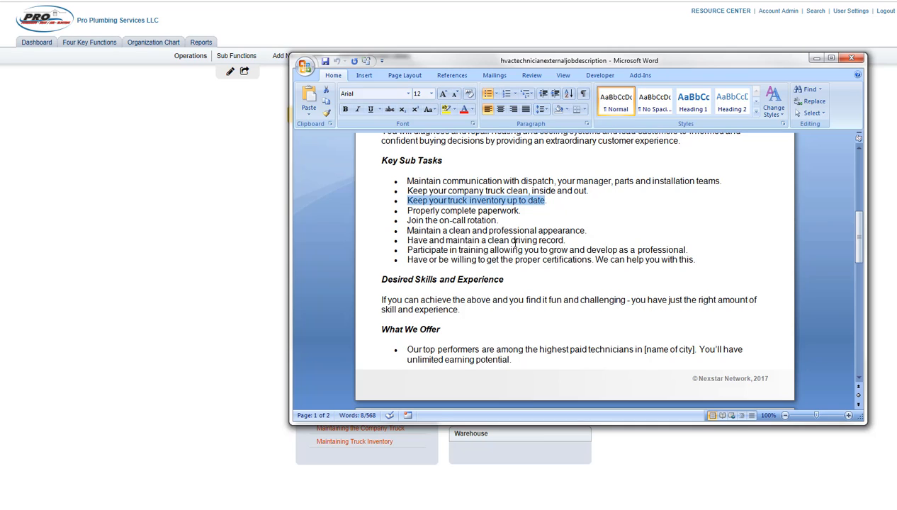
scroll(515, 242, "down", 1)
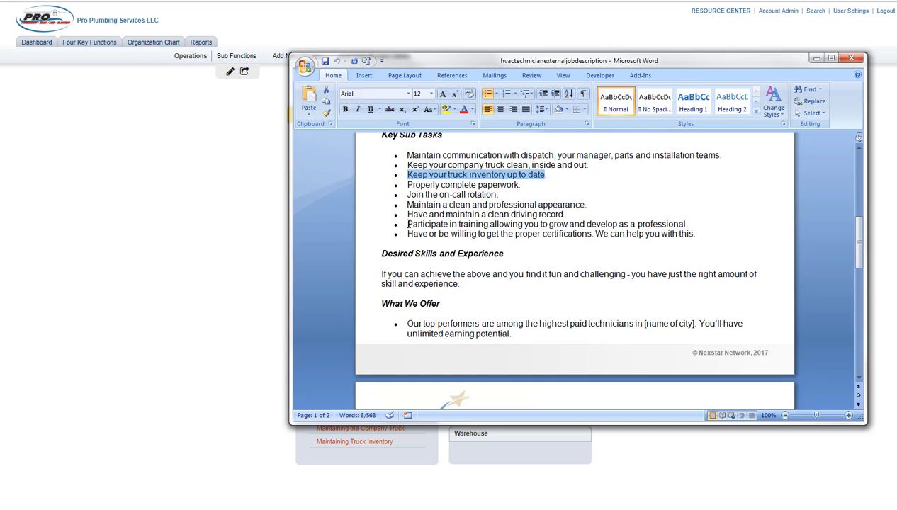
Review the training task in the HVAC technician external job description and read through the remaining sections to the end
left_click_drag(408, 224, 655, 228)
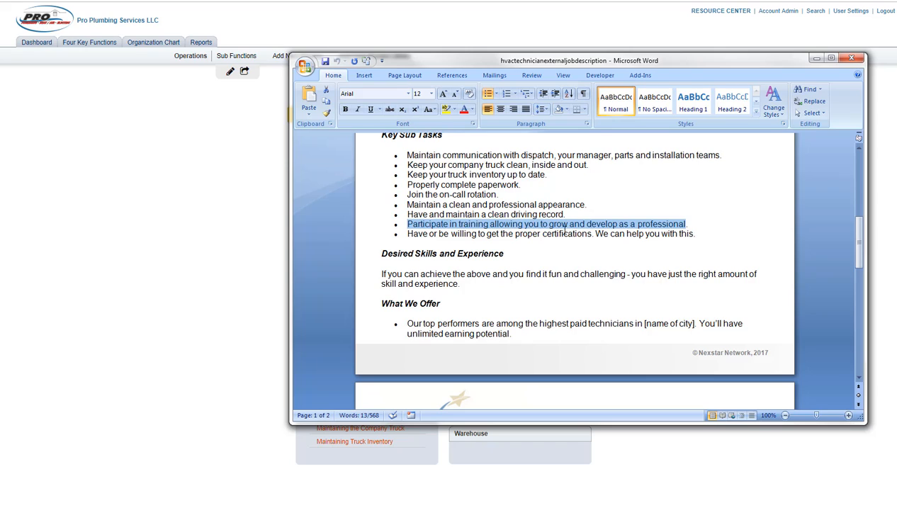
left_click(415, 230)
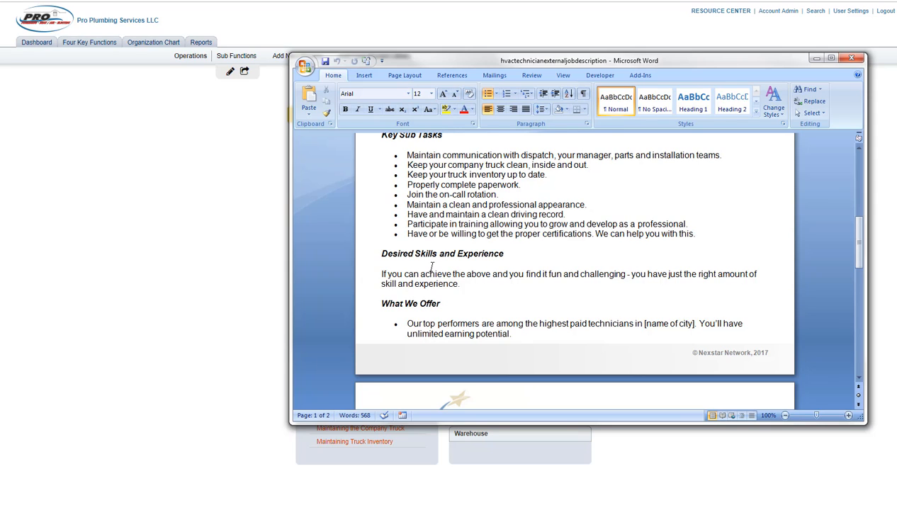
scroll(429, 263, "down", 1)
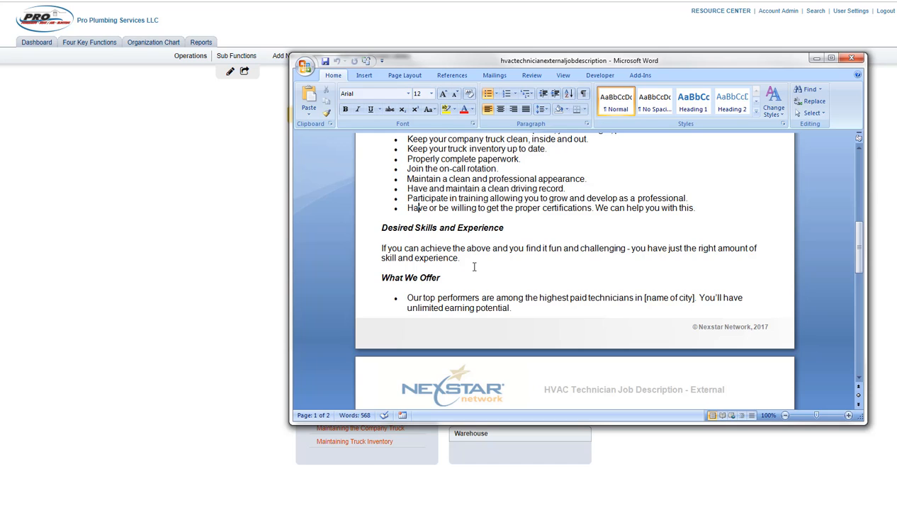
scroll(468, 277, "down", 6)
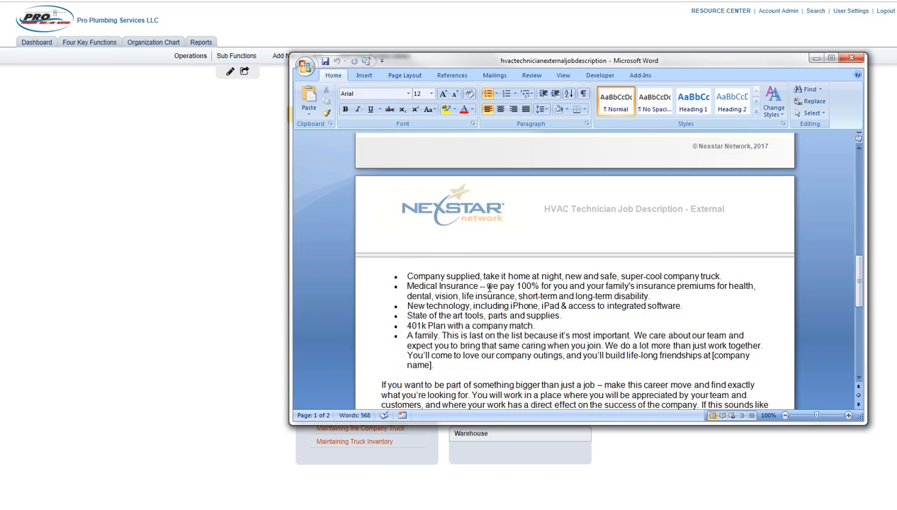
scroll(502, 279, "down", 8)
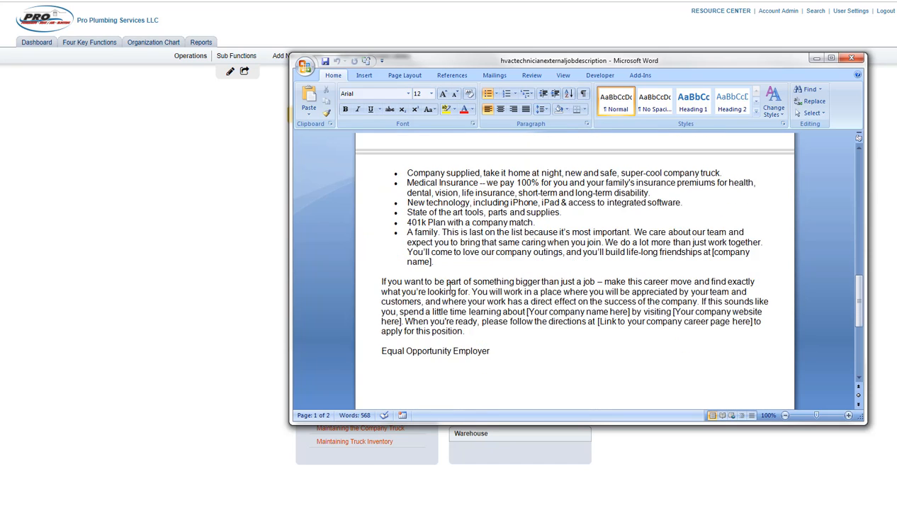
scroll(448, 286, "down", 4)
scroll(444, 289, "up", 20)
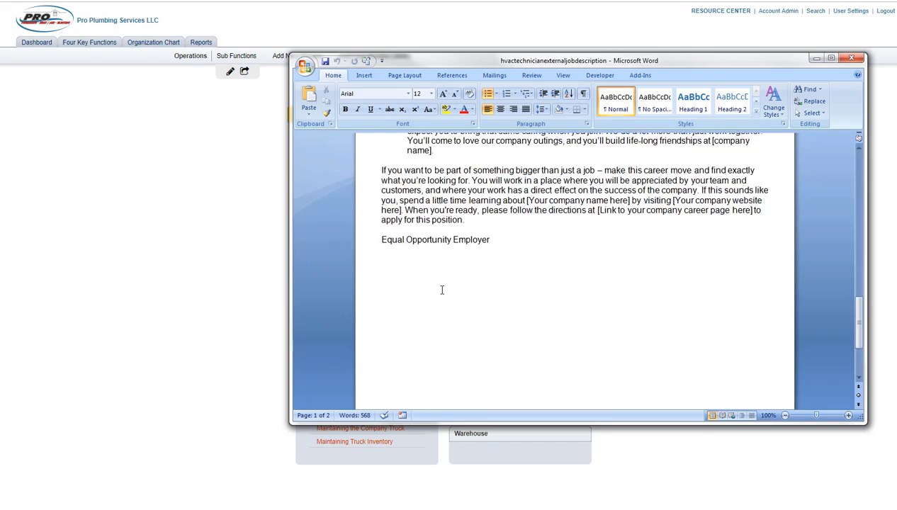
scroll(442, 289, "up", 7)
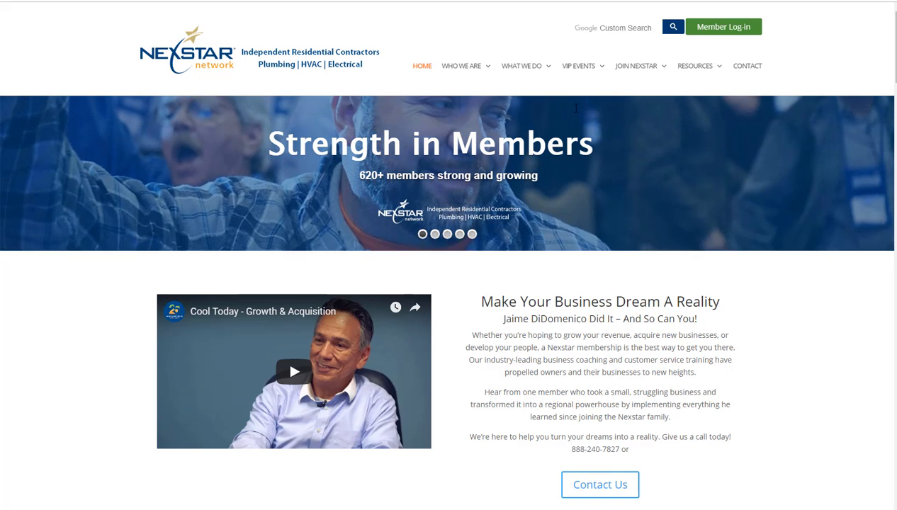
Switch to the Nexstar member site, search for "internal", and download and open the HVAC Technician Internal Job Description from the Internal Job Descriptions page
mouse_move(636, 68)
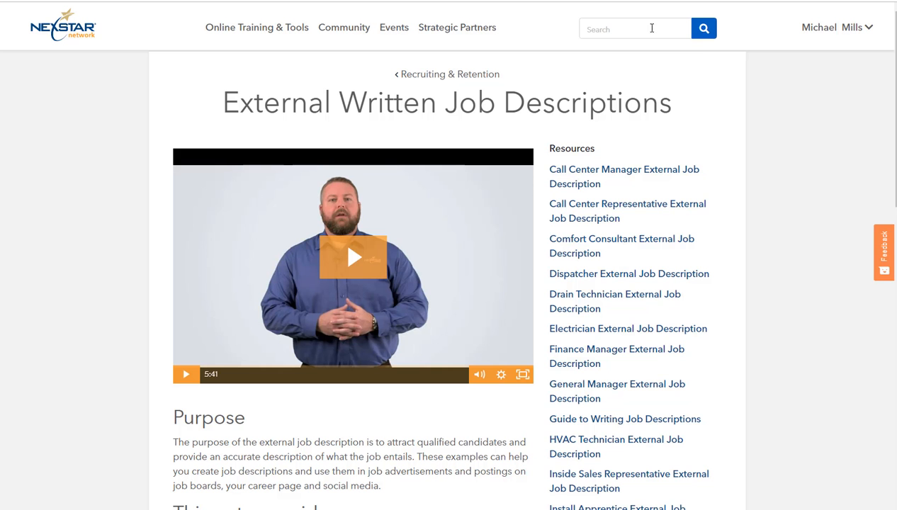
left_click(641, 28)
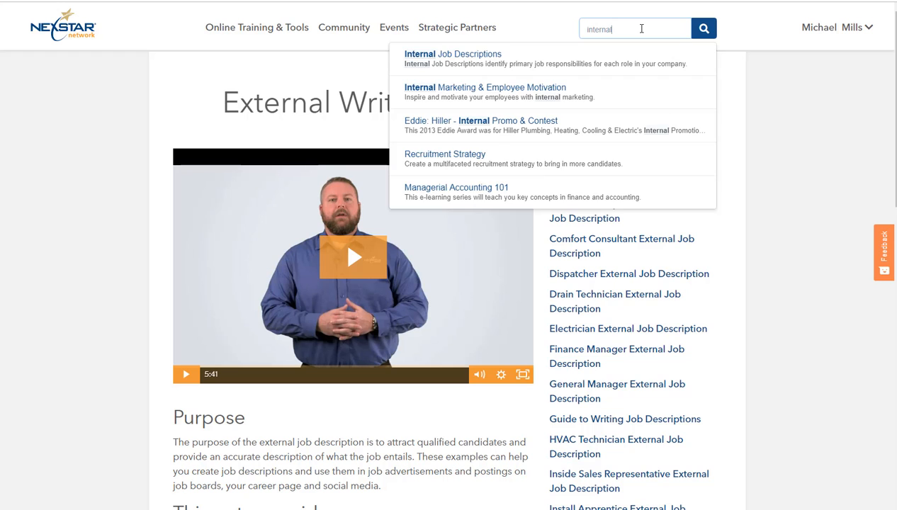
left_click(473, 61)
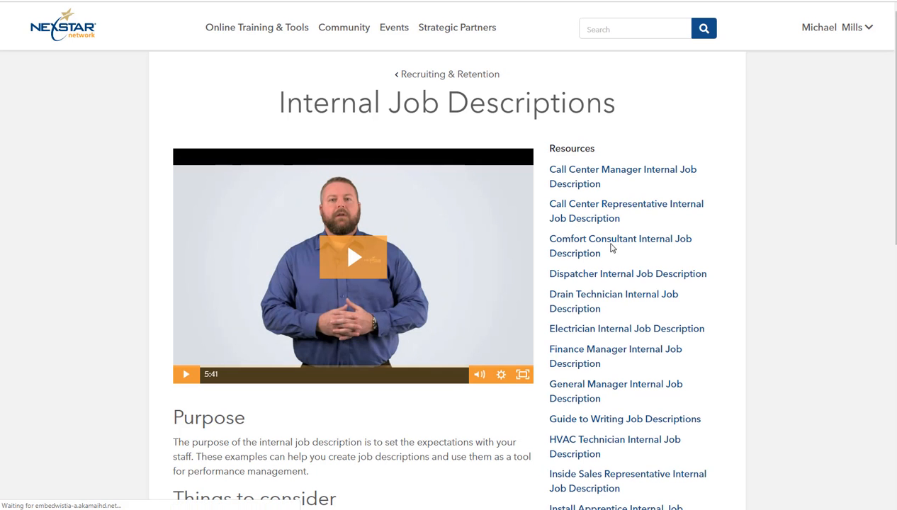
left_click(599, 445)
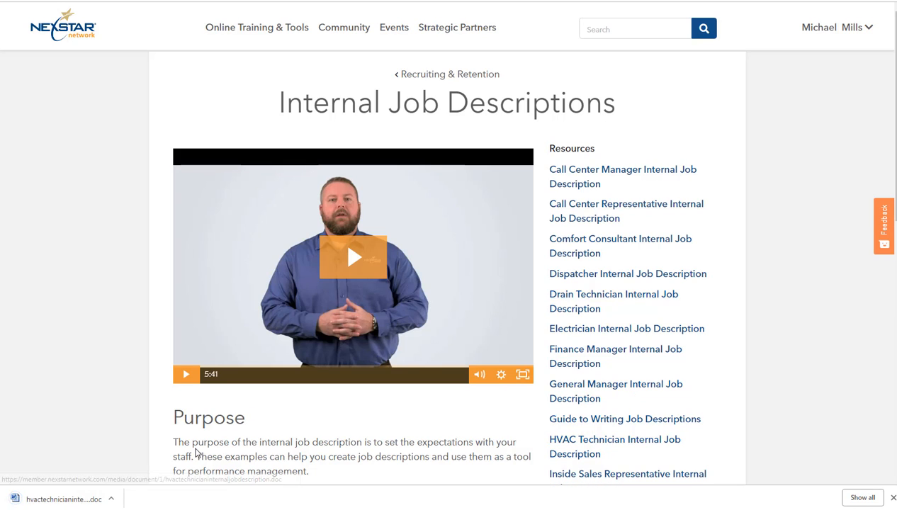
left_click(32, 496)
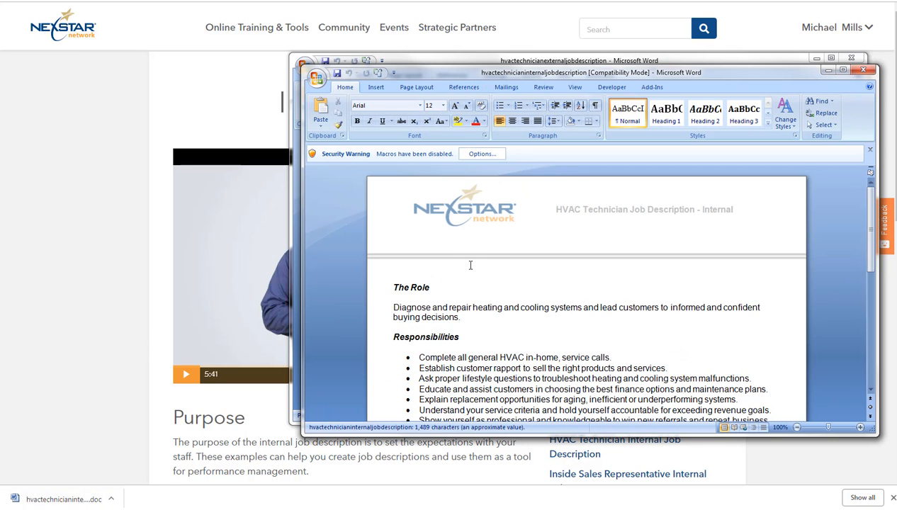
Copy the responsibility "Complete all general HVAC in-home, service calls" from the HVAC technician internal job description
scroll(470, 265, "down", 3)
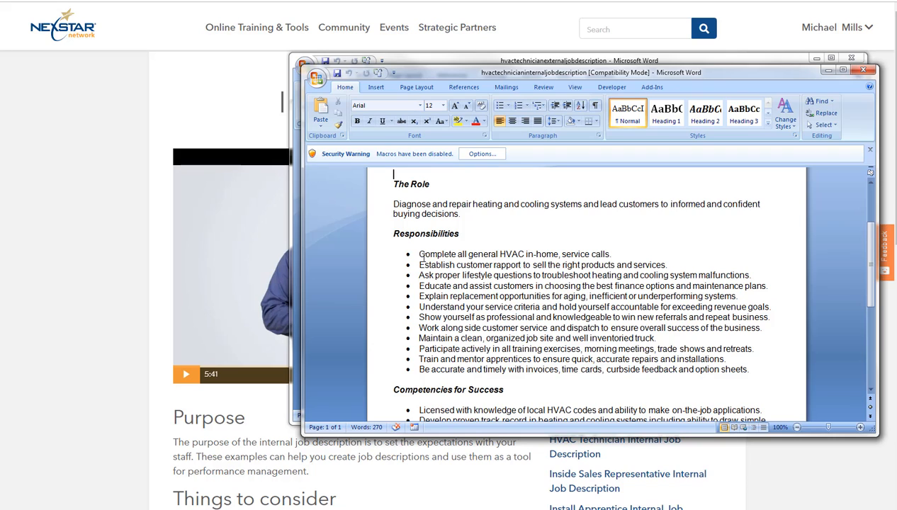
left_click_drag(420, 254, 595, 261)
right_click(595, 259)
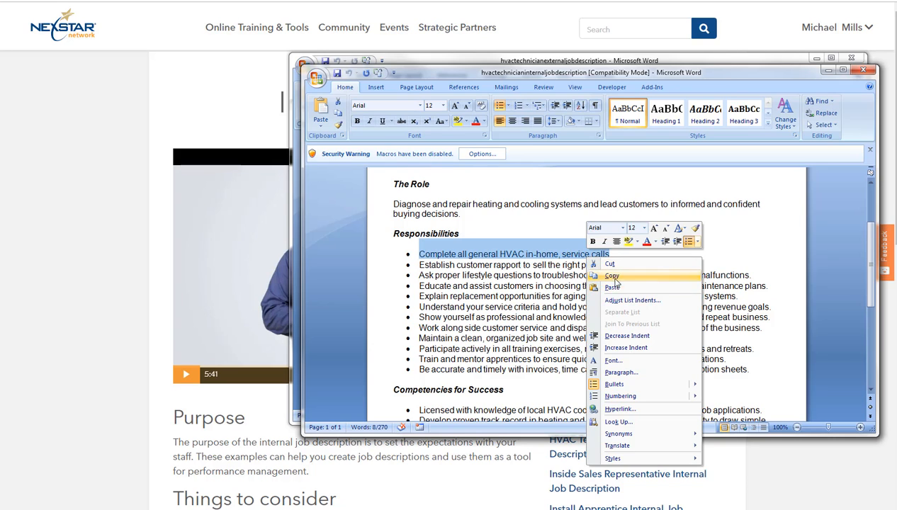
left_click(599, 278)
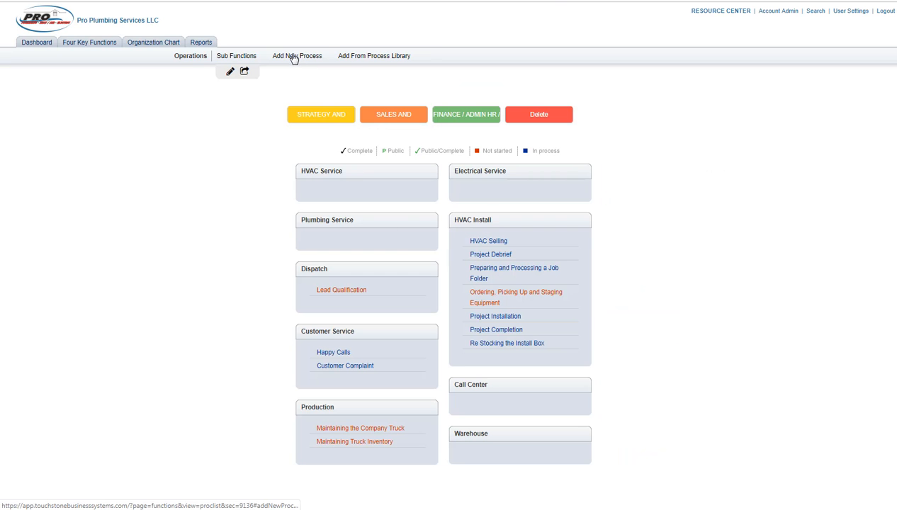
Switch to Touchstone and add a new Operations process titled "HVAC Service Calls" under the HVAC Service sub function
left_click(294, 57)
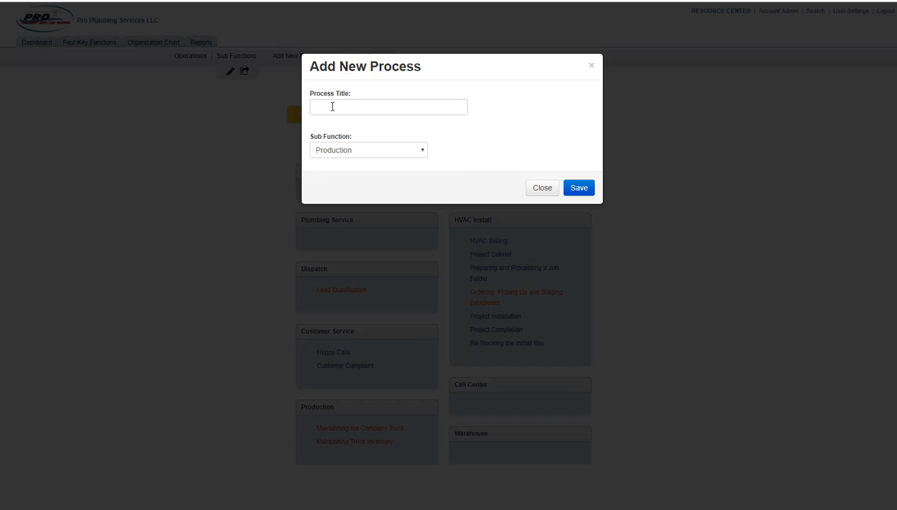
left_click(332, 106)
type("HVAC ")
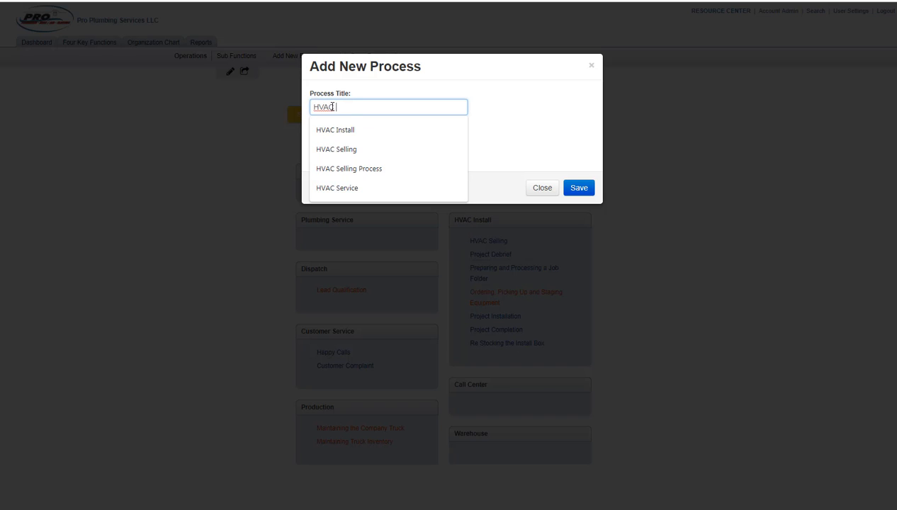
type("Service Calls")
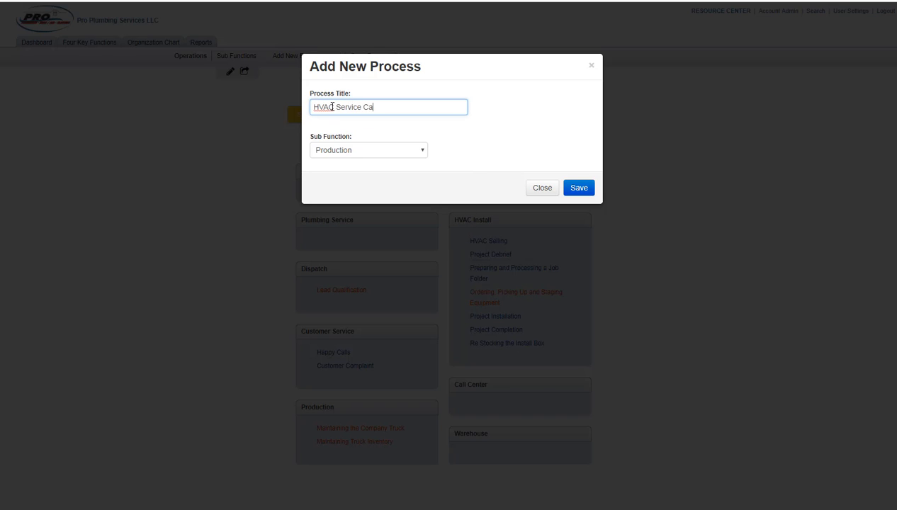
left_click(340, 151)
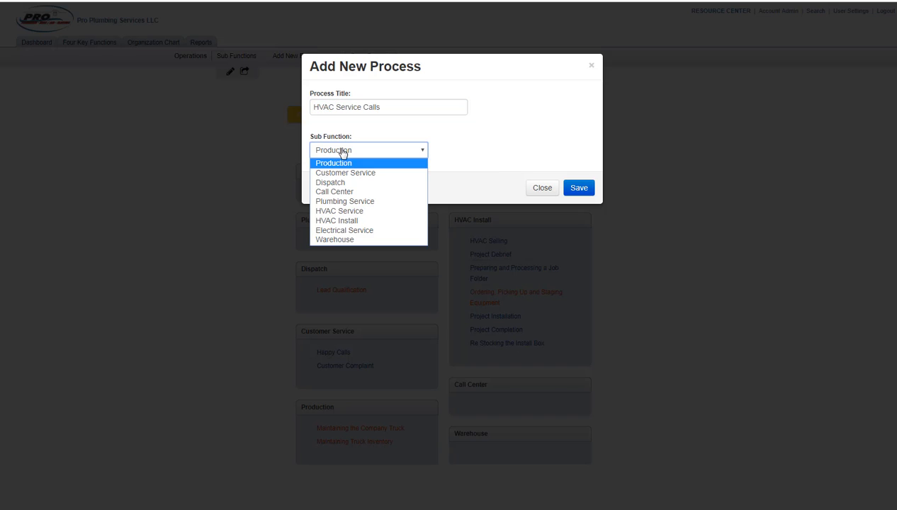
left_click(333, 211)
left_click(581, 191)
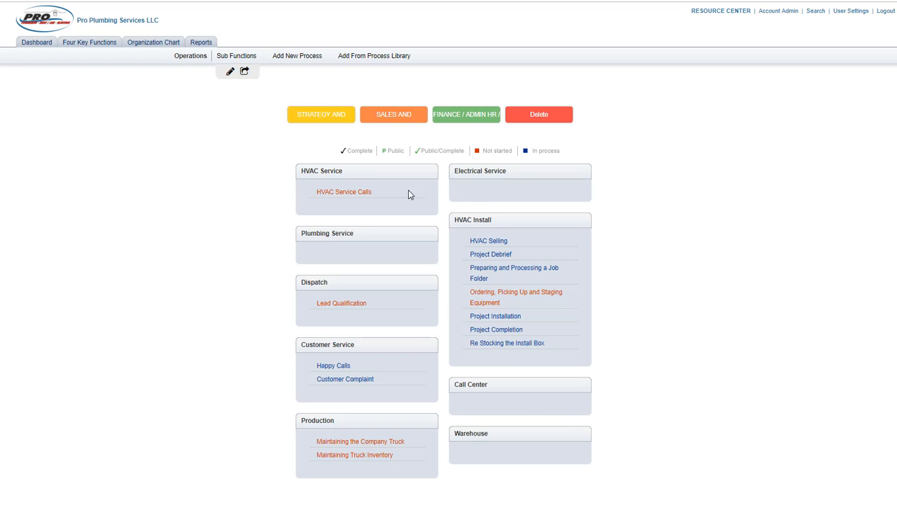
Paste the copied responsibility as the HVAC Service Calls objective, remove its bullet, end it with a period, and save it
left_click(340, 195)
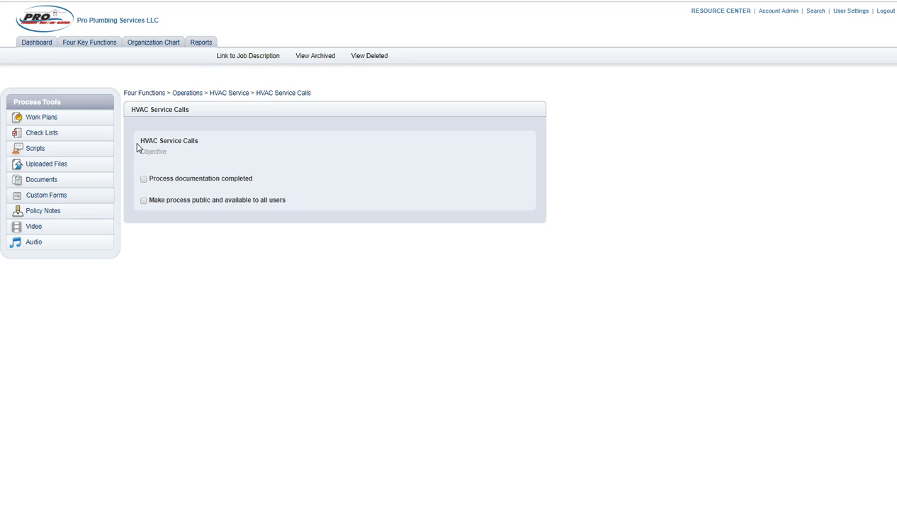
left_click(155, 153)
right_click(168, 169)
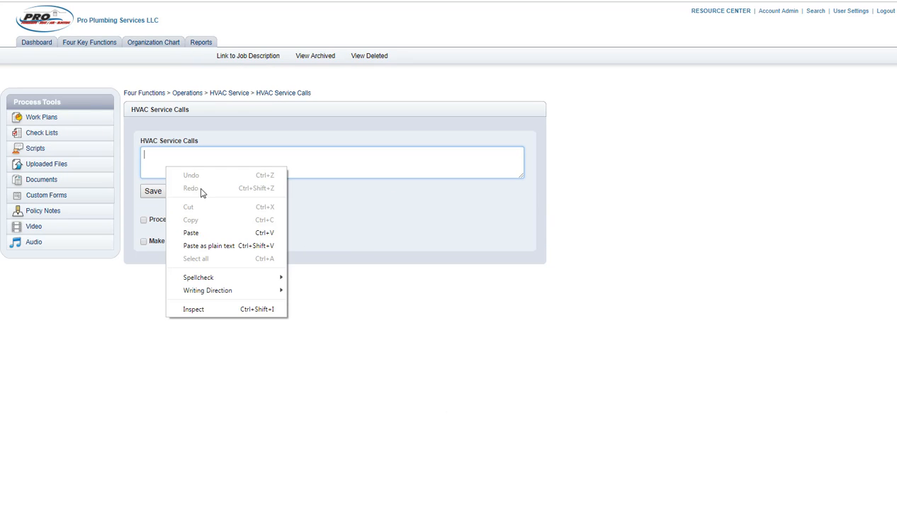
left_click(190, 233)
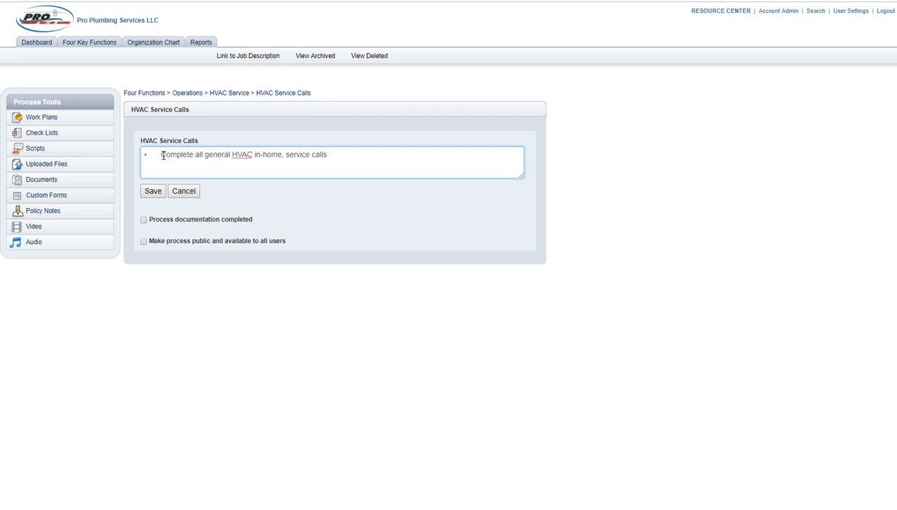
left_click(163, 156)
key("BackSpace")
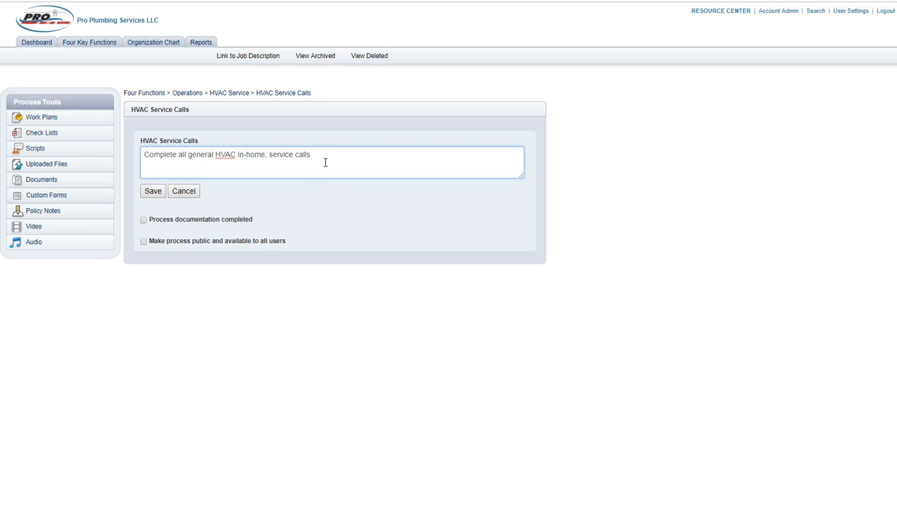
type(".")
left_click(153, 190)
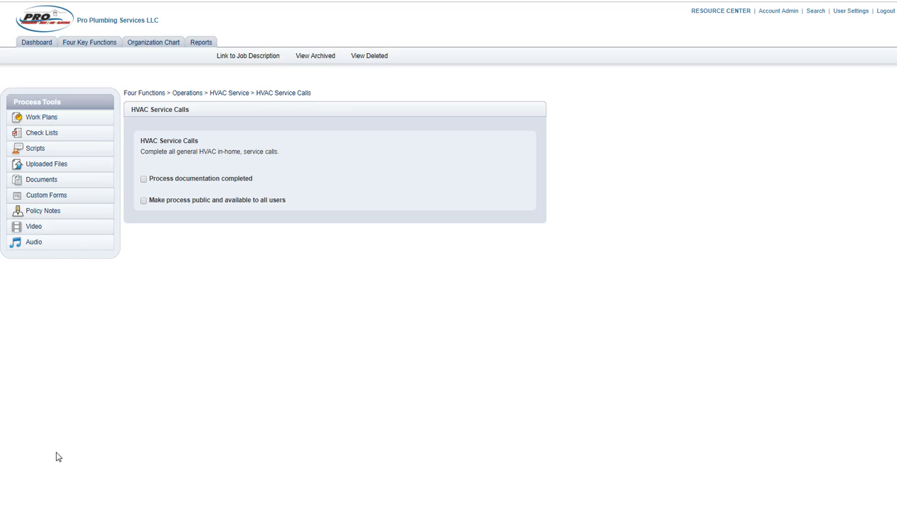
Copy "Establish customer rapport to sell the right products and services" from the internal job description in Word and return to Touchstone
key("alt+Tab")
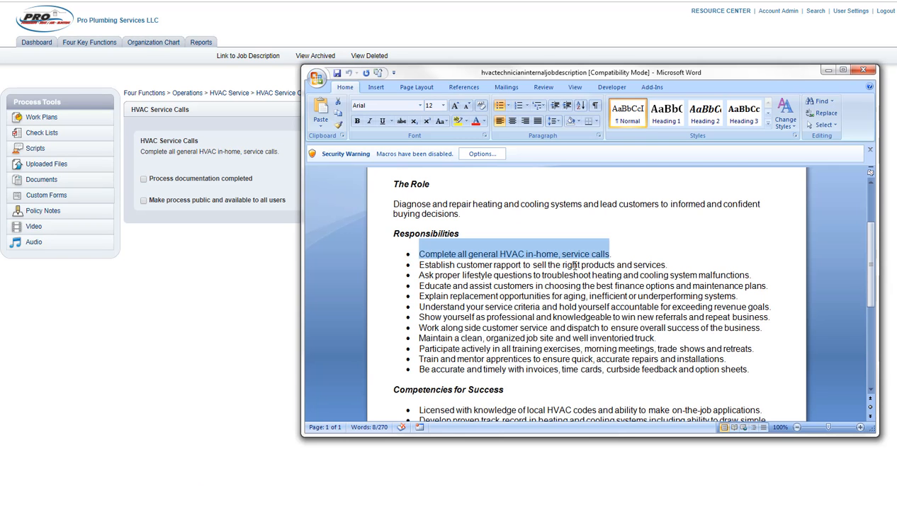
left_click_drag(420, 265, 656, 270)
key("ctrl+c")
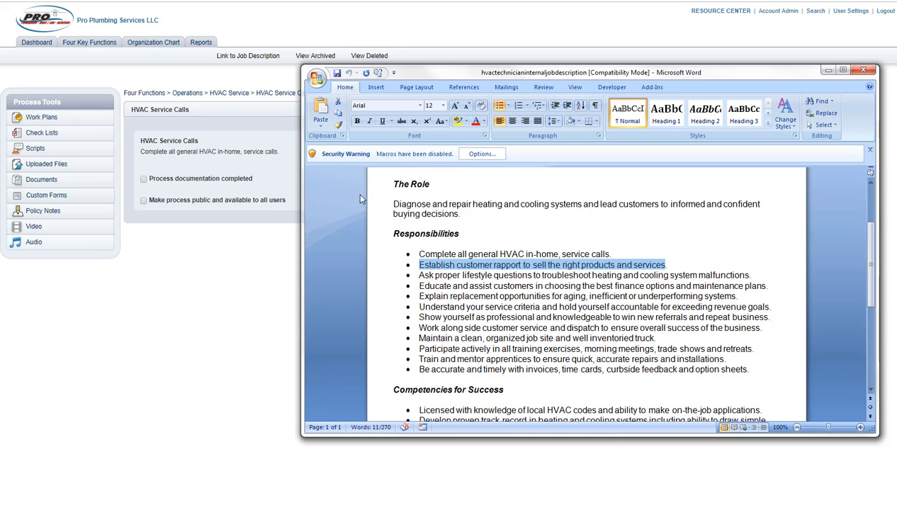
left_click(224, 79)
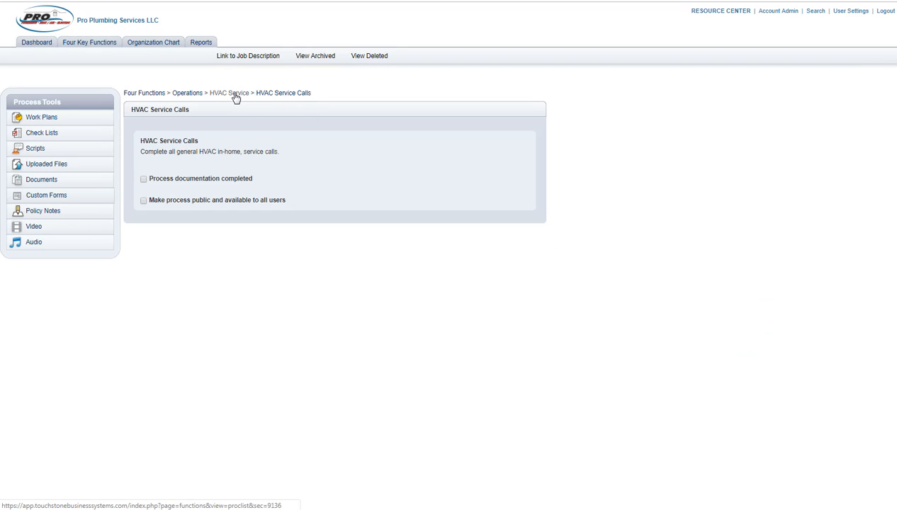
Link the HVAC Service Calls process as tactical to the HVAC Technician job description and close the linking dialog
left_click(188, 95)
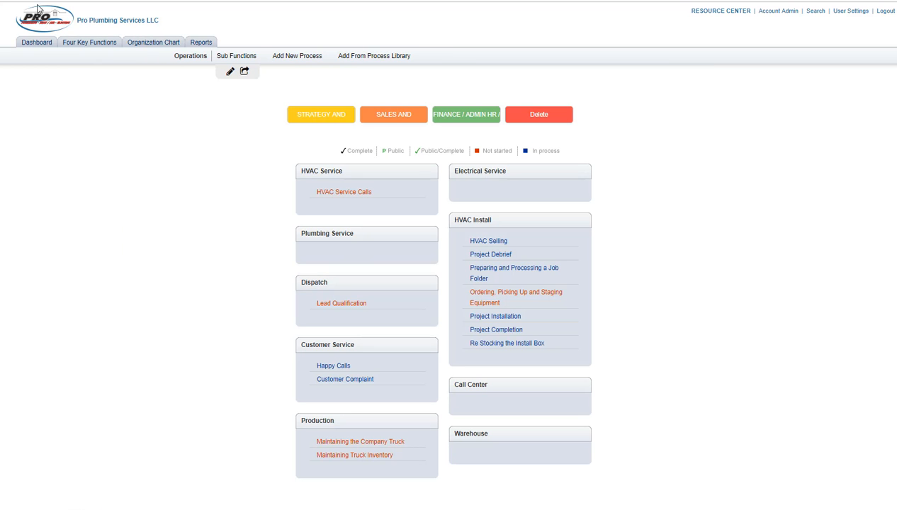
key("alt+Left")
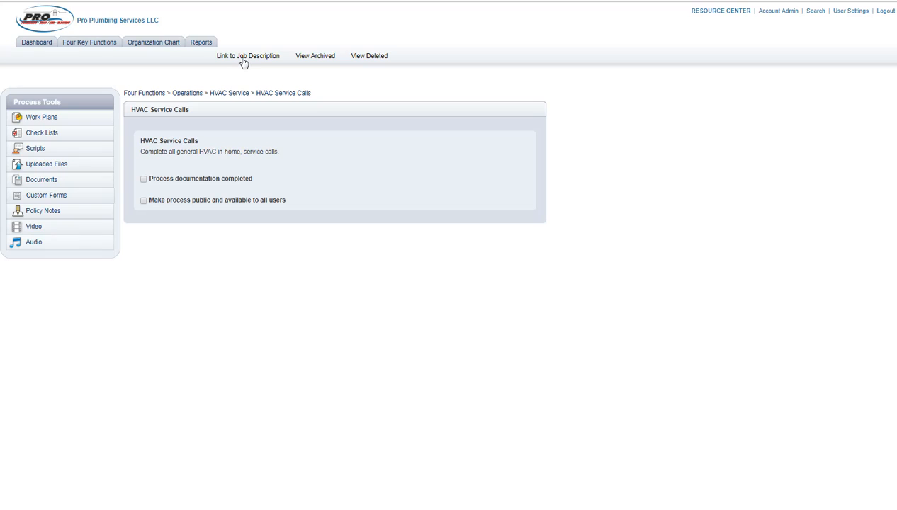
left_click(244, 58)
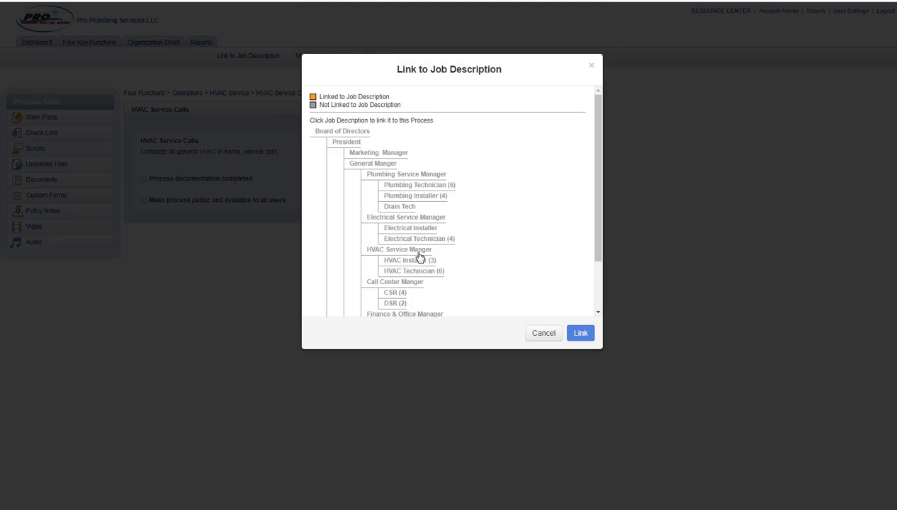
left_click(414, 274)
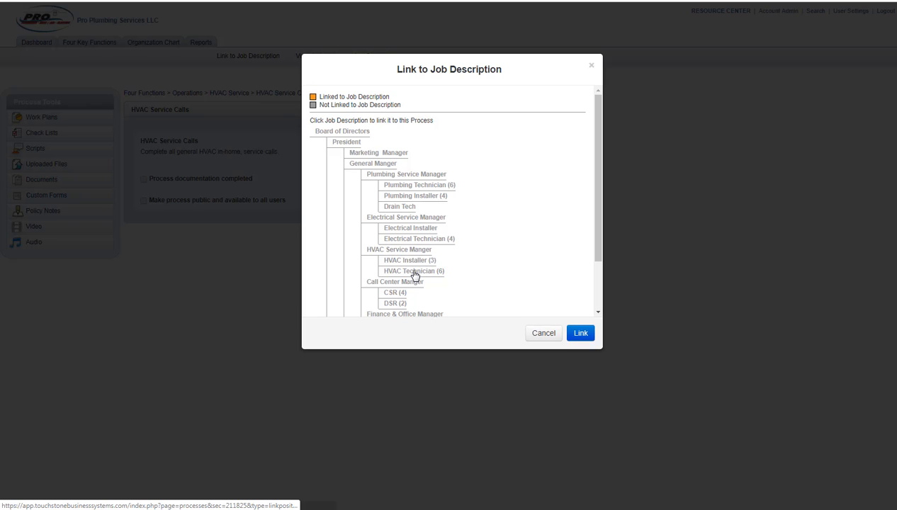
left_click(323, 164)
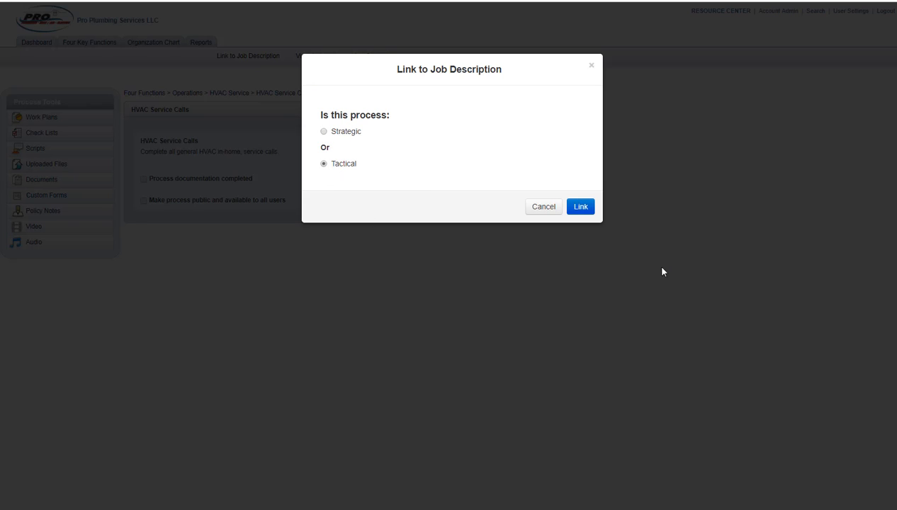
left_click(581, 210)
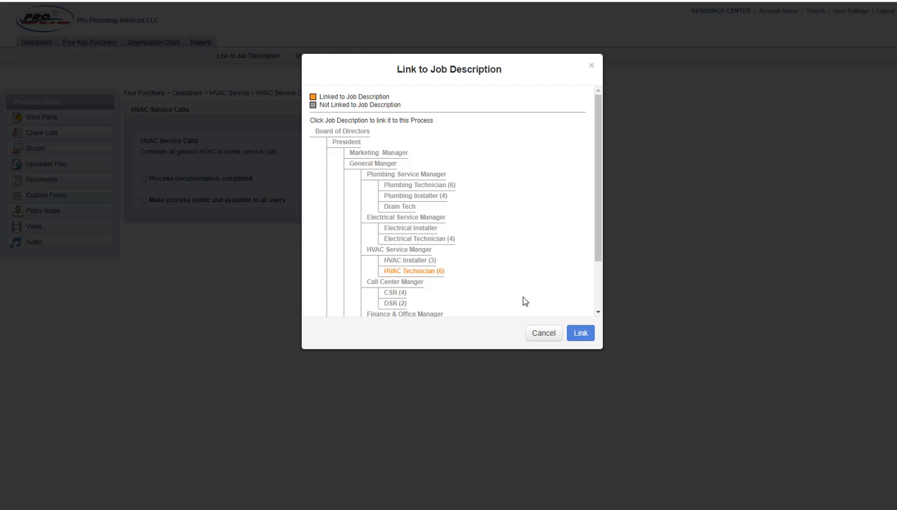
left_click(538, 335)
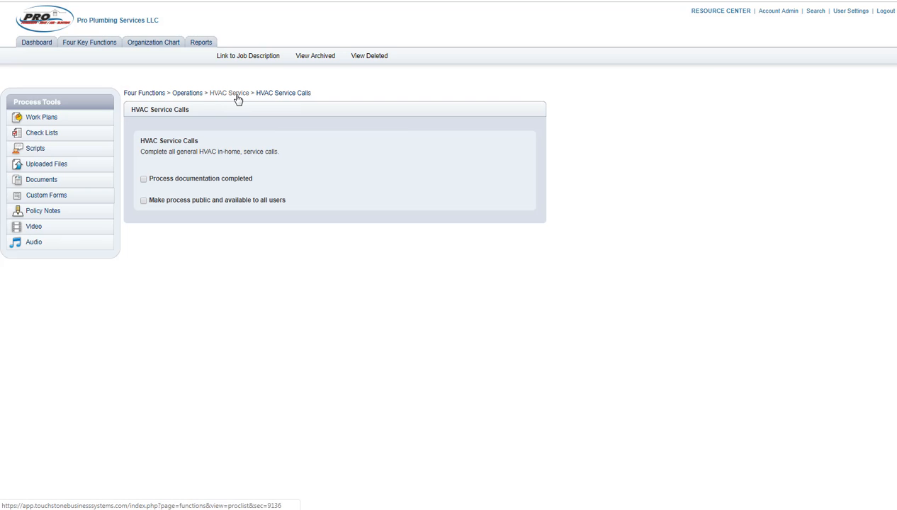
Add a new Operations process titled "Customer Rapport" and move it into the Customer Service sub function
left_click(235, 94)
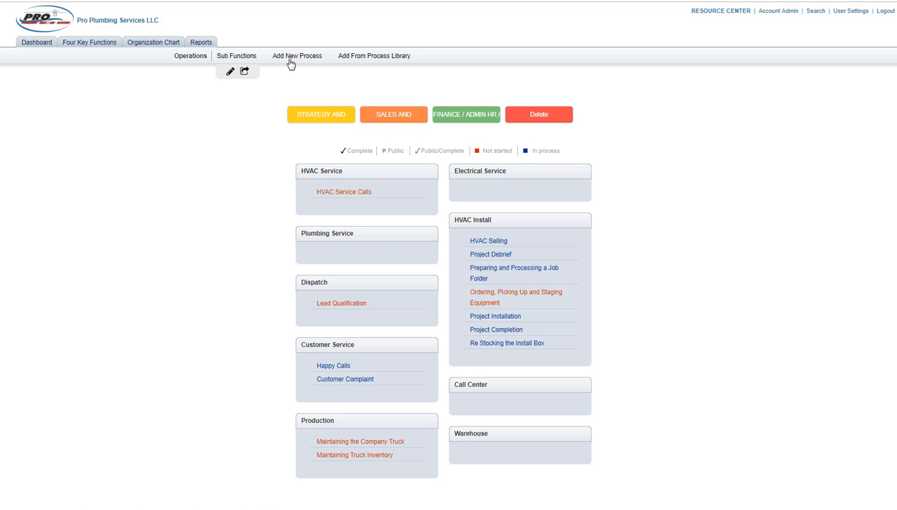
left_click(292, 59)
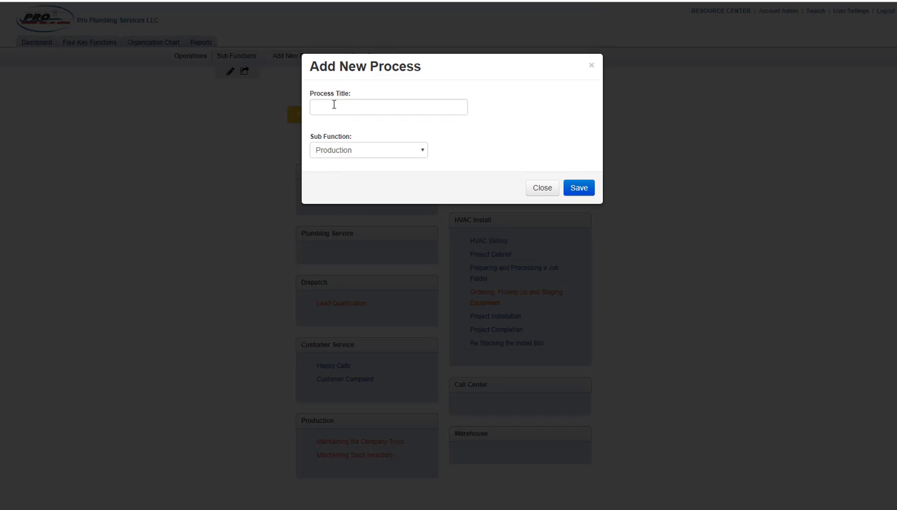
left_click(331, 107)
type("Custome")
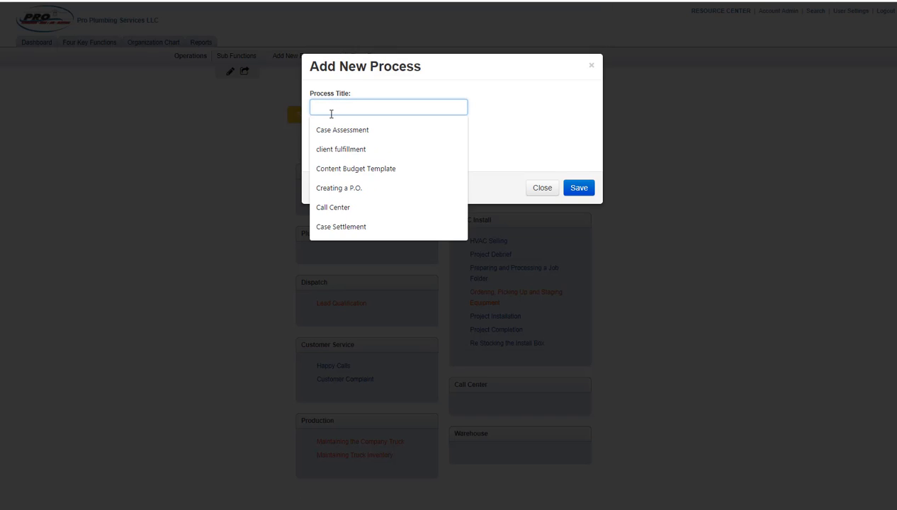
type("r Rapp")
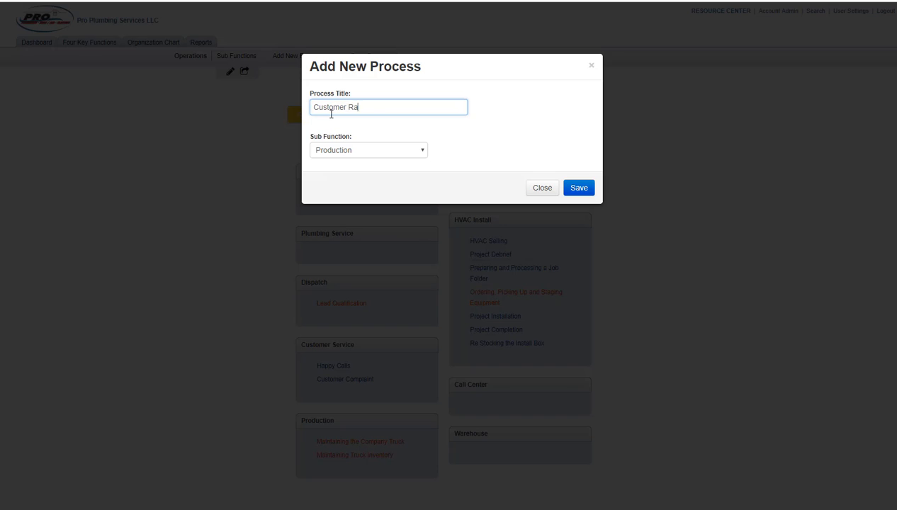
type("ort")
left_click(578, 189)
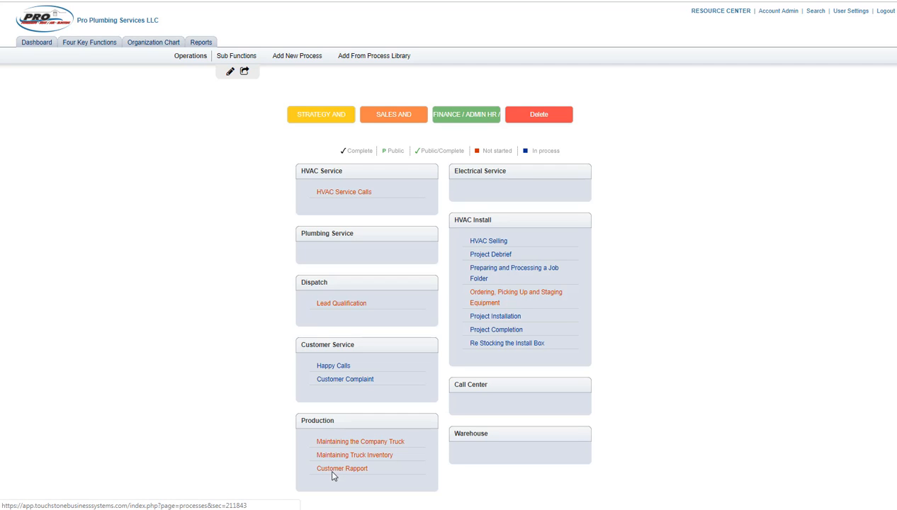
left_click_drag(330, 471, 332, 362)
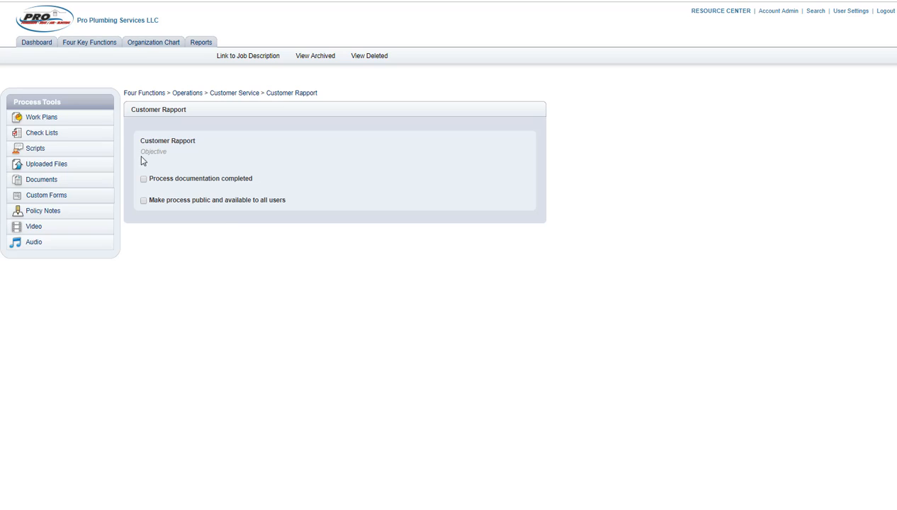
Paste the copied responsibility as the Customer Rapport process objective, remove its bullet, and save it
left_click(154, 151)
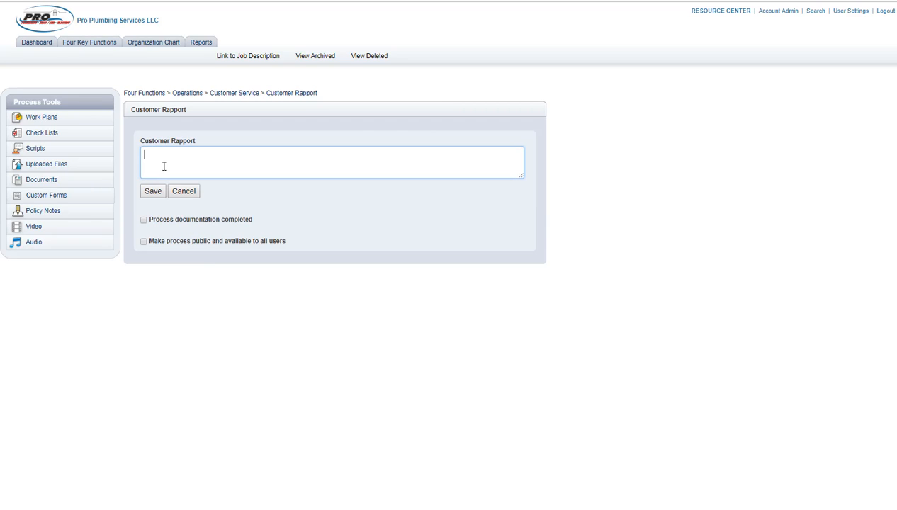
right_click(165, 168)
left_click(189, 233)
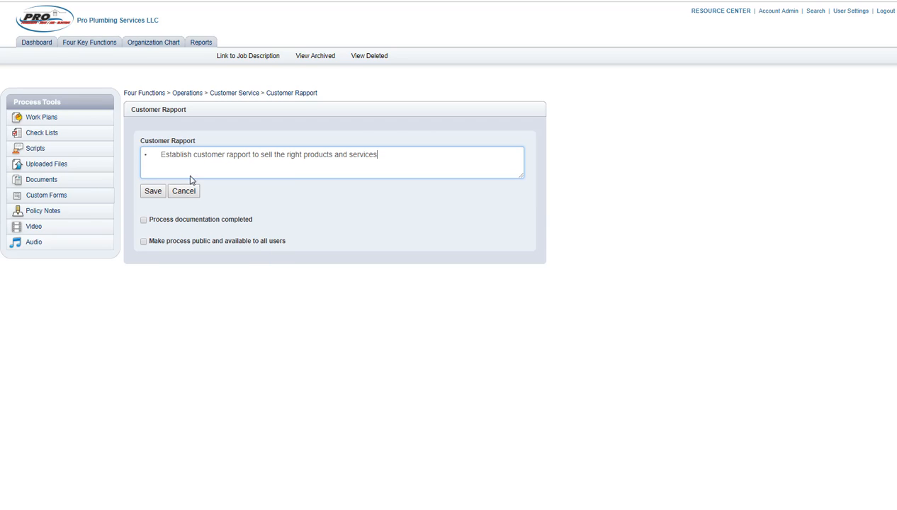
left_click(160, 153)
key("BackSpace")
key("BackSpace")
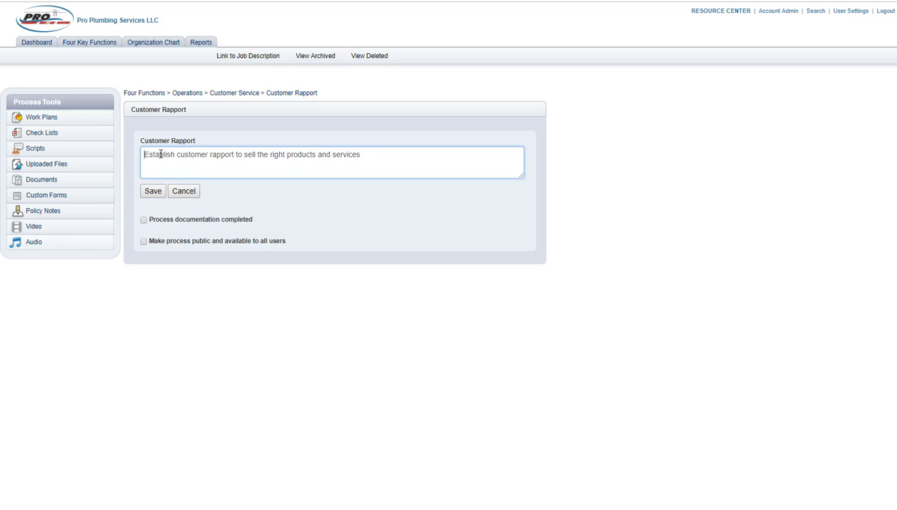
left_click(150, 193)
Link the Customer Rapport process as tactical to the Plumbing Service Manager and Plumbing Technician job descriptions
left_click(243, 57)
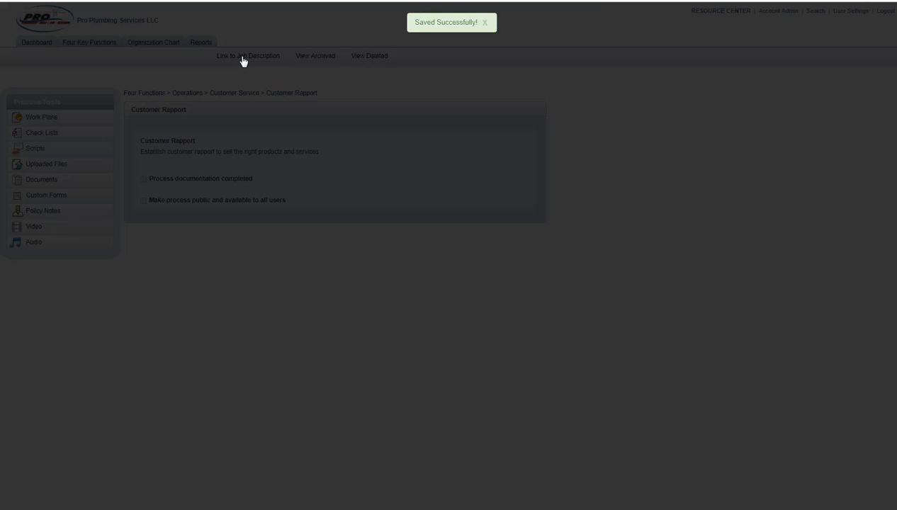
left_click(399, 187)
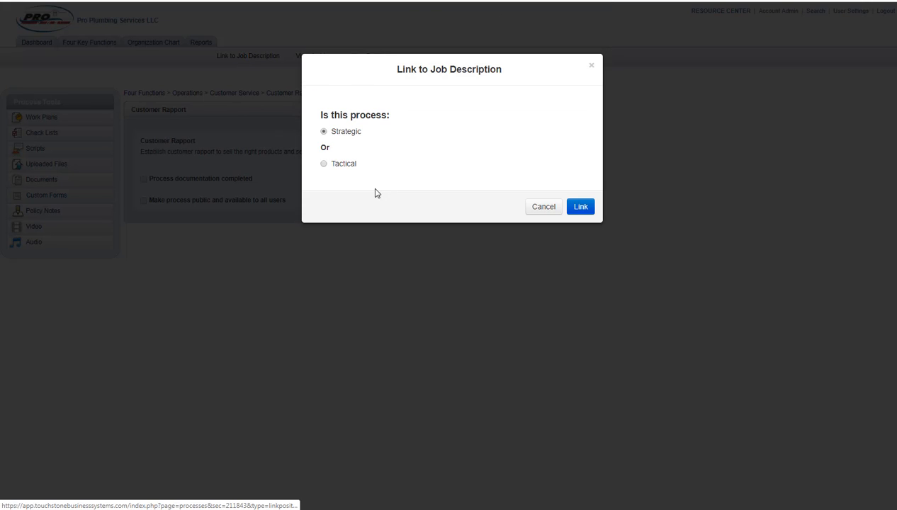
left_click(324, 164)
left_click(576, 207)
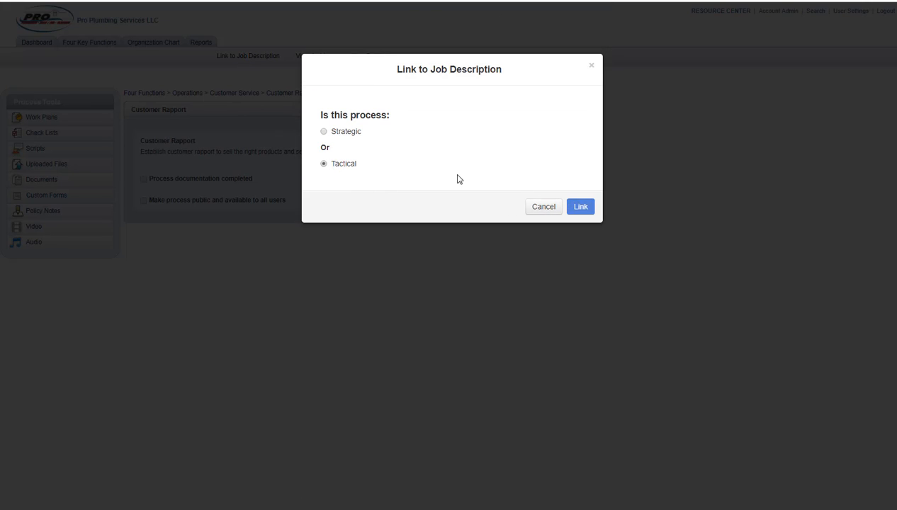
left_click(391, 181)
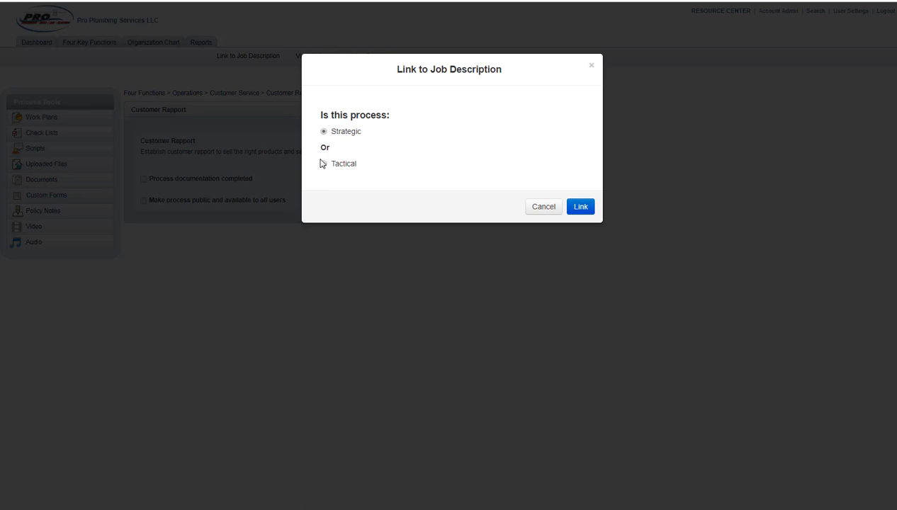
left_click(324, 164)
left_click(565, 206)
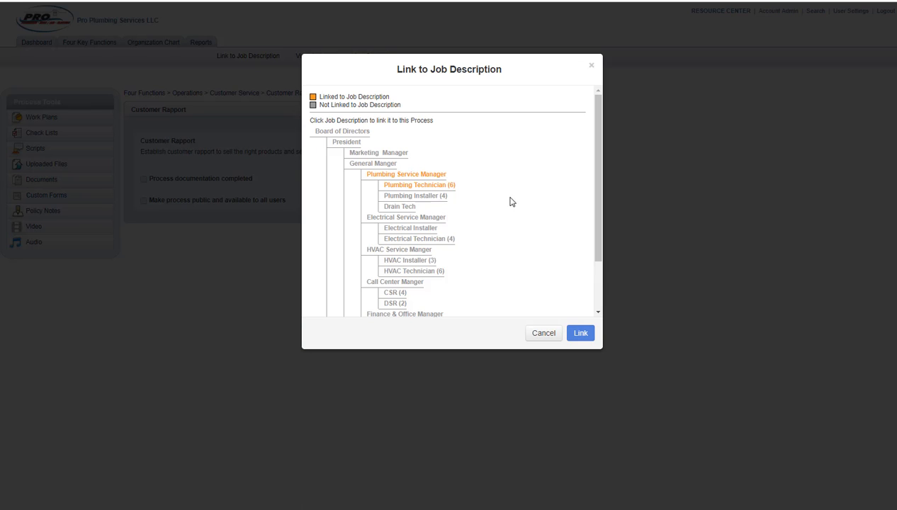
Link the Customer Rapport process as tactical to the Plumbing Installer and Drain Tech job descriptions
left_click(397, 196)
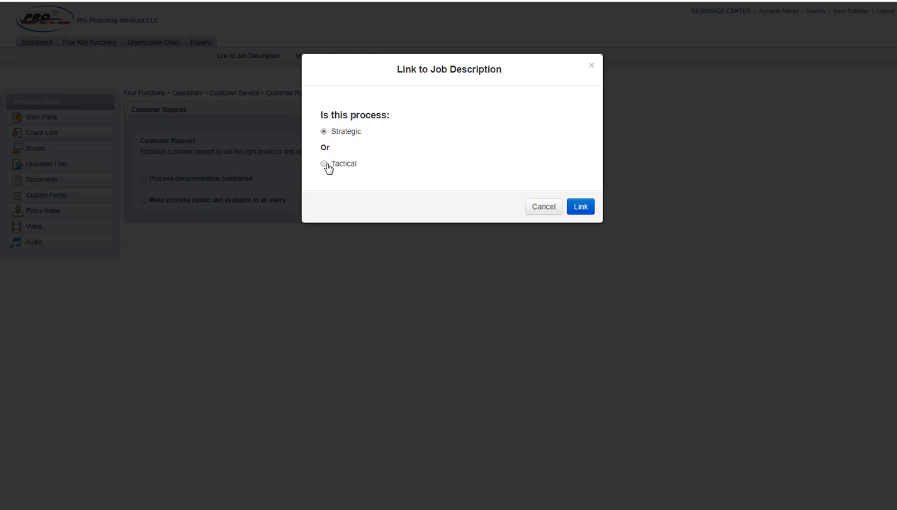
left_click(324, 164)
left_click(570, 206)
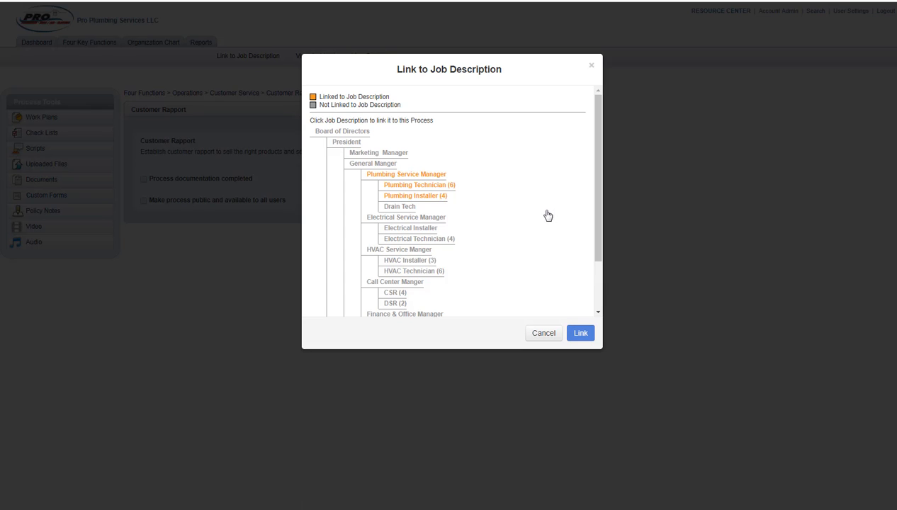
left_click(418, 225)
left_click(323, 165)
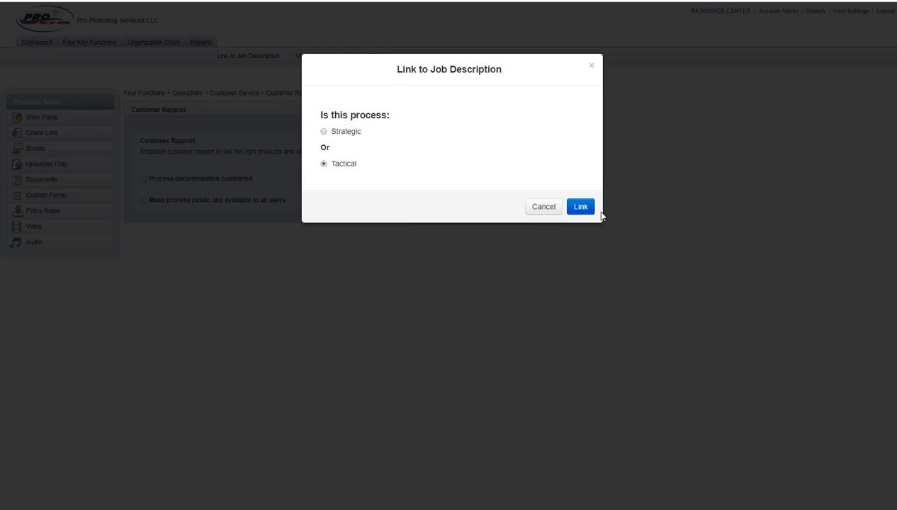
left_click(580, 208)
Link Customer Rapport as tactical to the Electrical Service Manager, Electrical Installer and Electrical Technician job descriptions
left_click(398, 225)
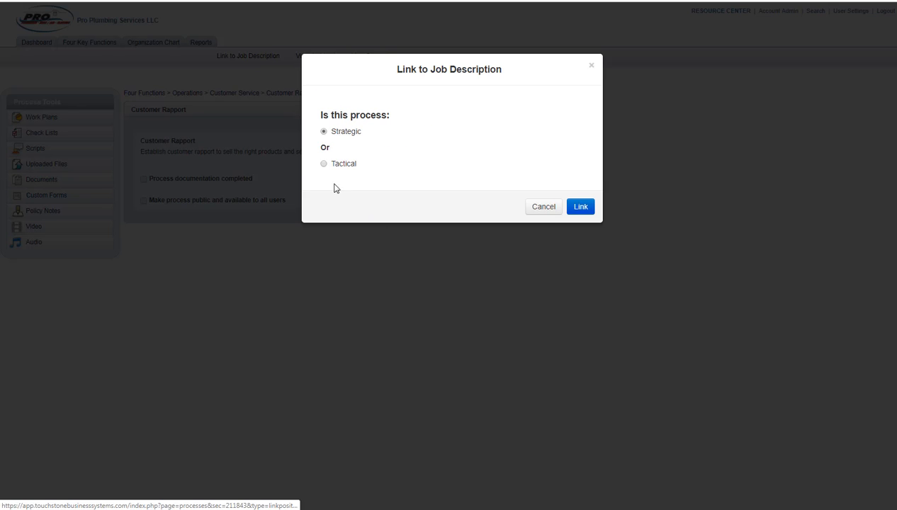
left_click(324, 164)
left_click(578, 207)
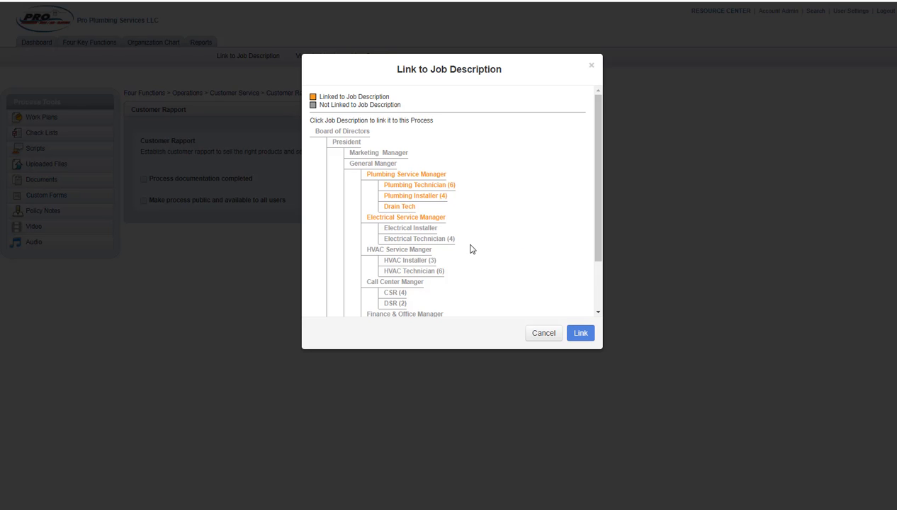
left_click(398, 231)
left_click(324, 164)
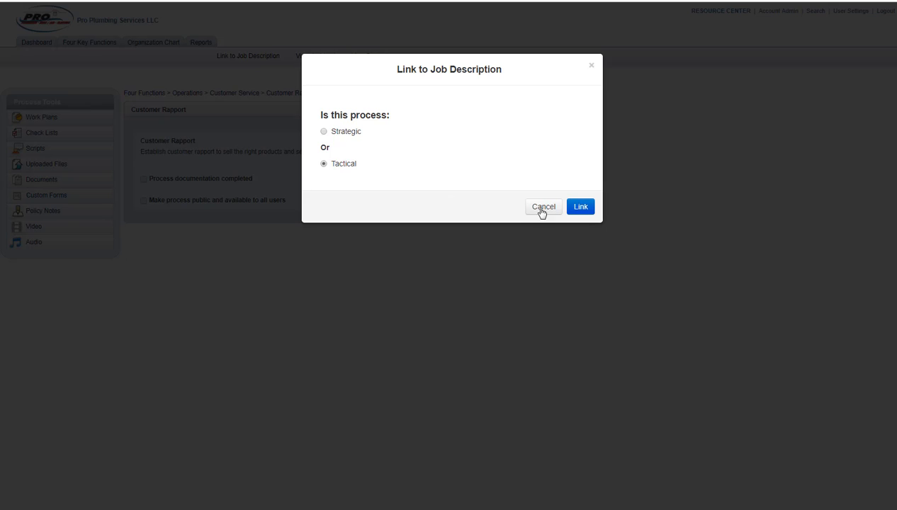
left_click(583, 210)
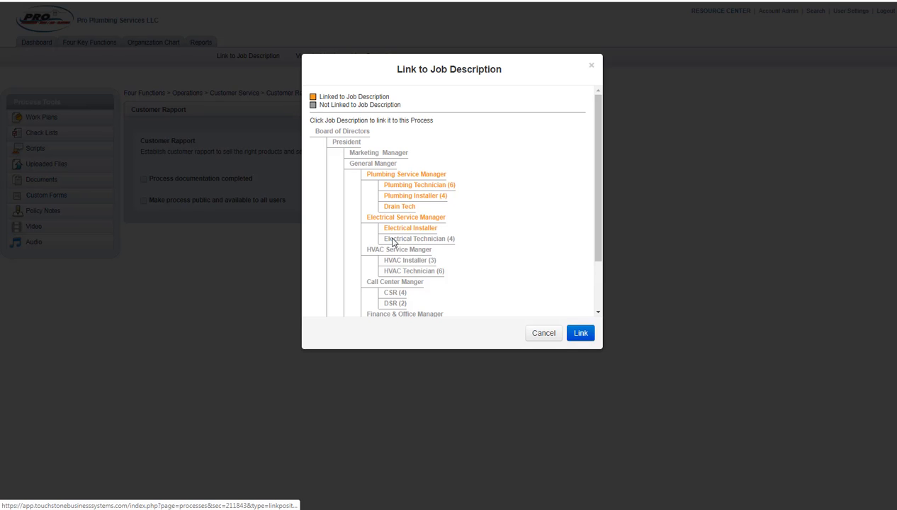
left_click(393, 237)
left_click(323, 163)
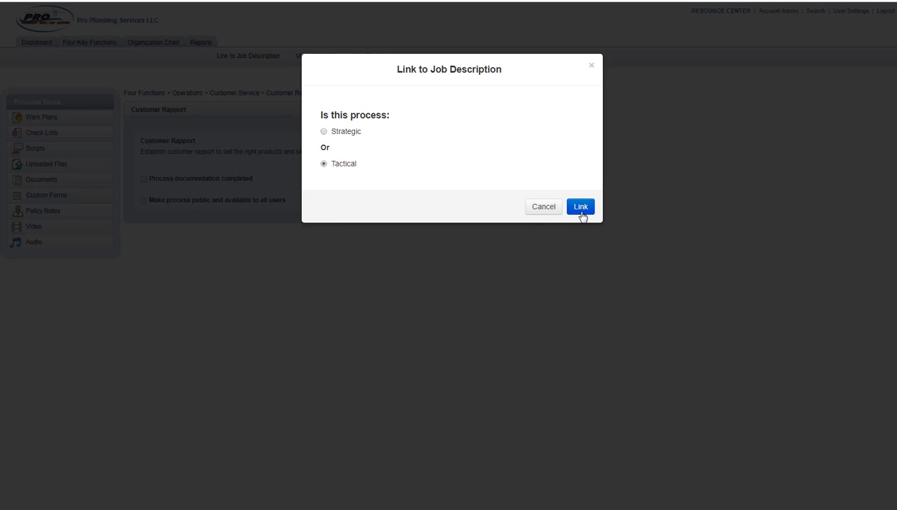
left_click(580, 207)
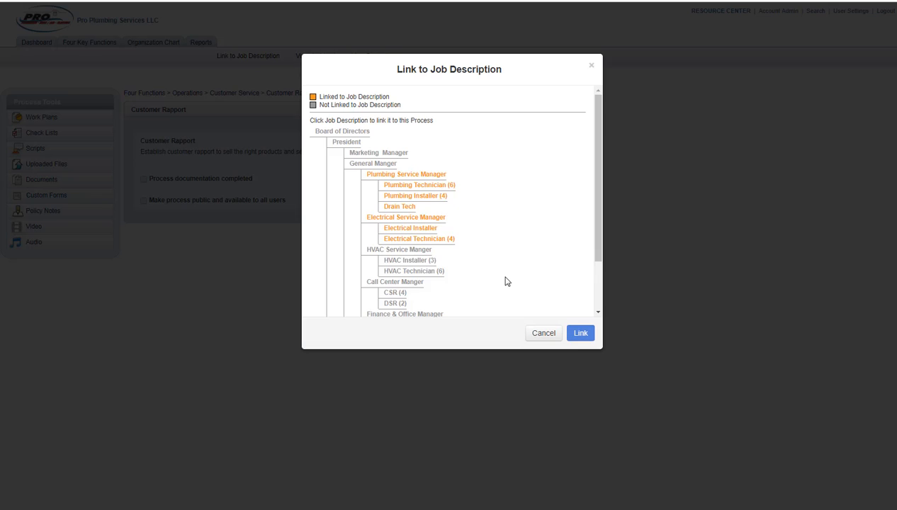
Link Customer Rapport as tactical to the HVAC Service Manger, HVAC Installer and HVAC Technician job descriptions
left_click(394, 252)
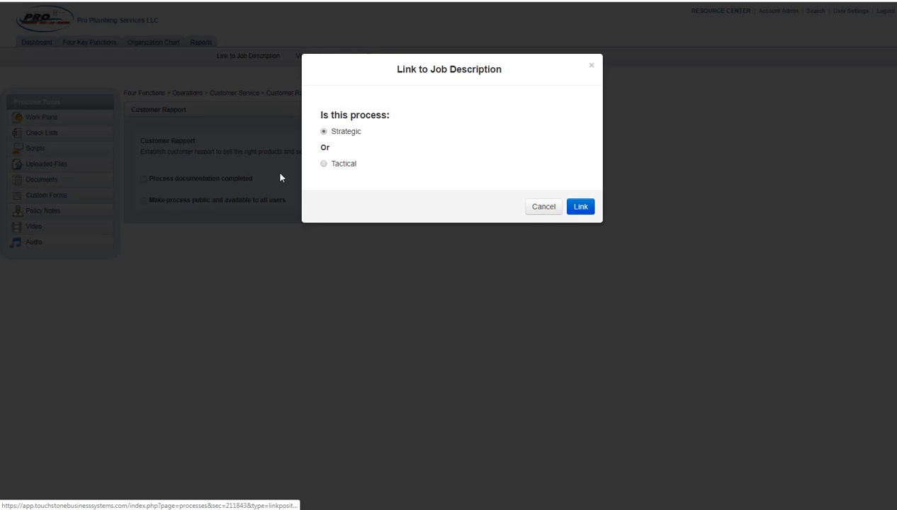
left_click(323, 164)
left_click(580, 207)
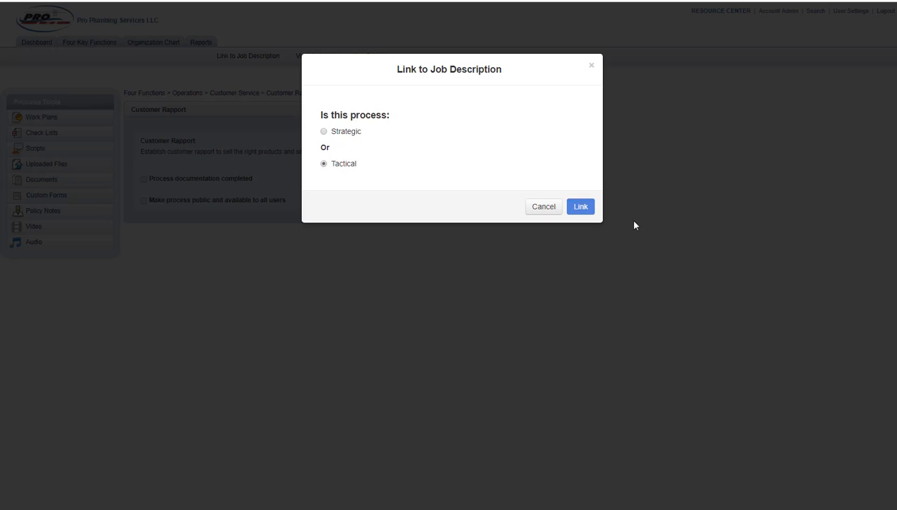
left_click(411, 261)
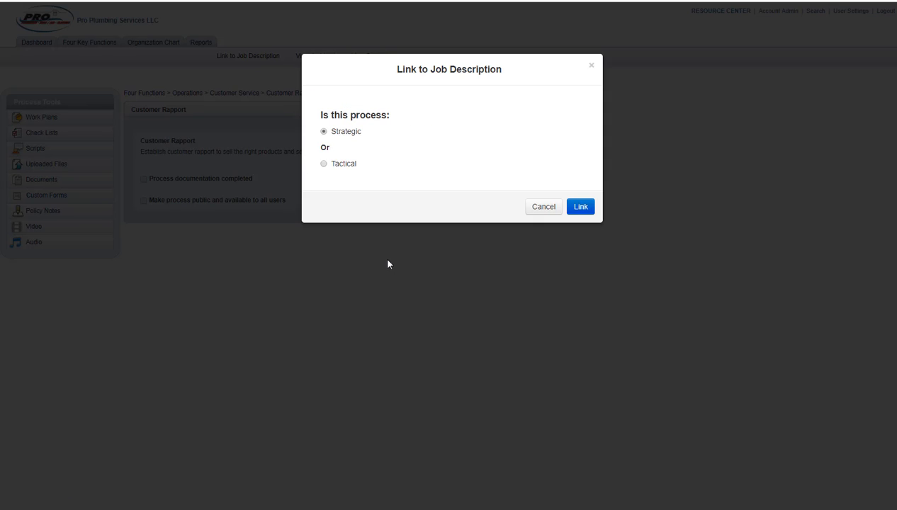
left_click(324, 164)
left_click(580, 207)
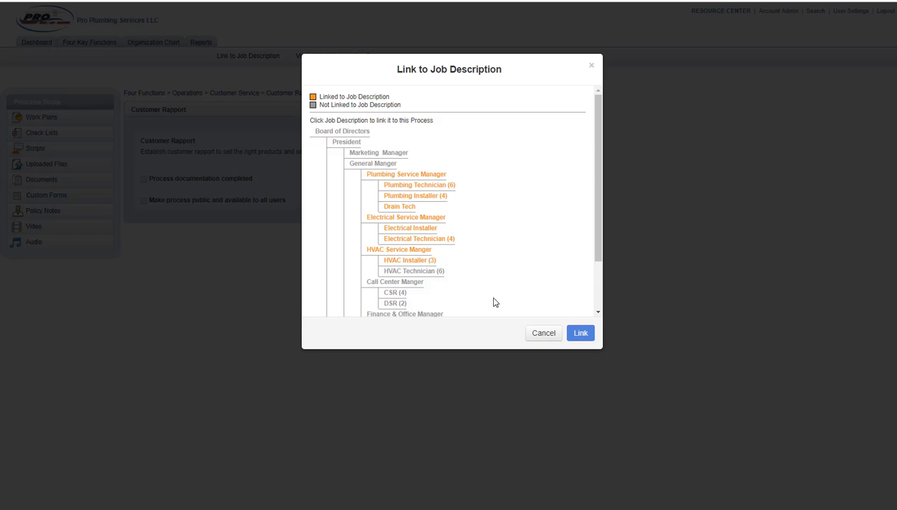
left_click(410, 270)
left_click(323, 164)
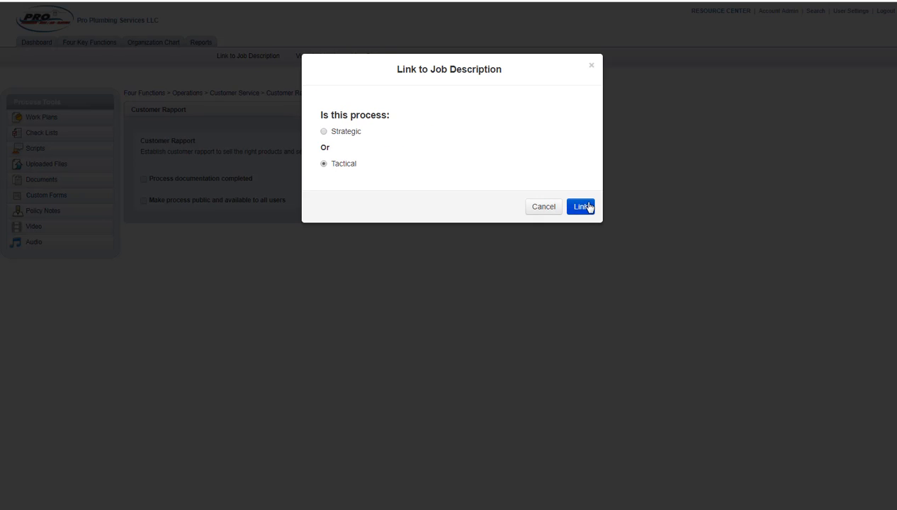
left_click(581, 207)
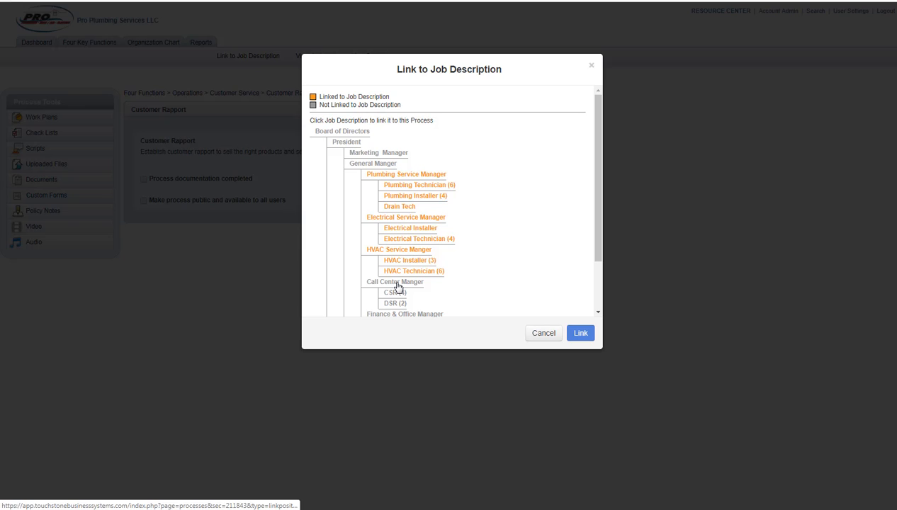
Link Customer Rapport as tactical to the Call Center Manger, CSR and DSR job descriptions
left_click(404, 282)
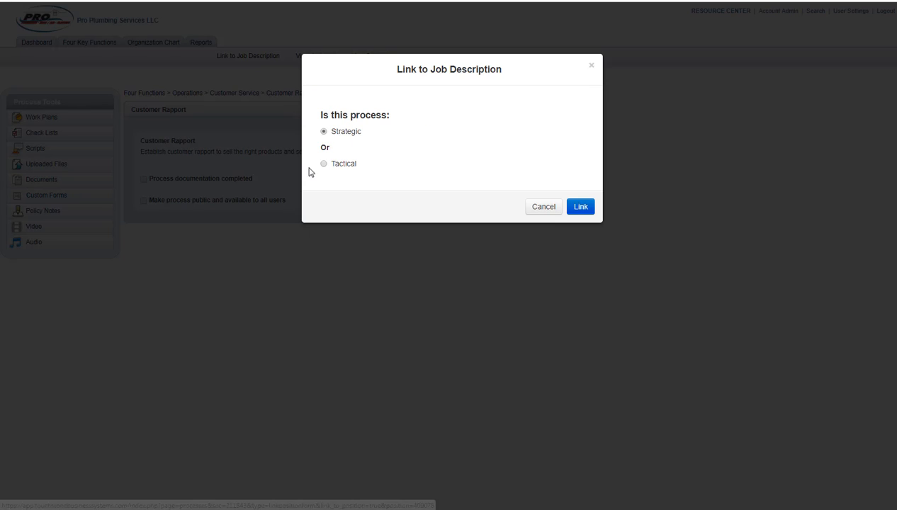
left_click(324, 164)
left_click(582, 206)
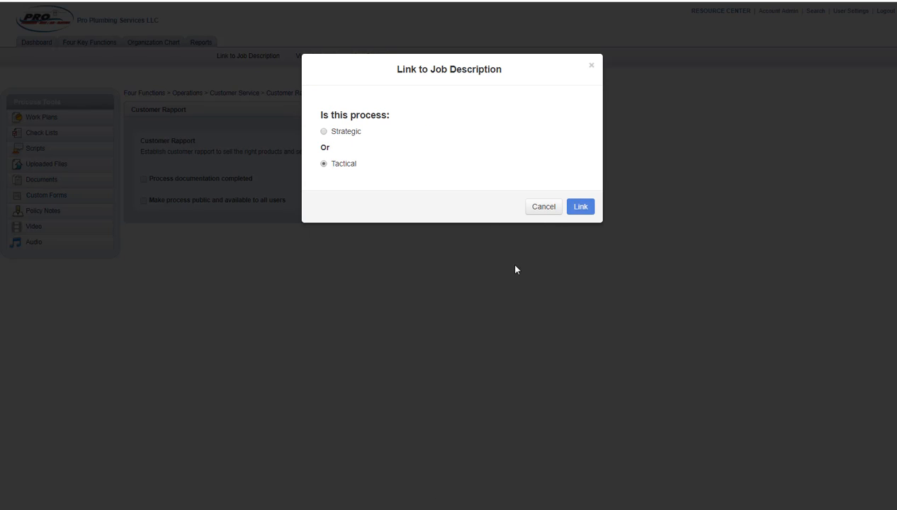
left_click(394, 293)
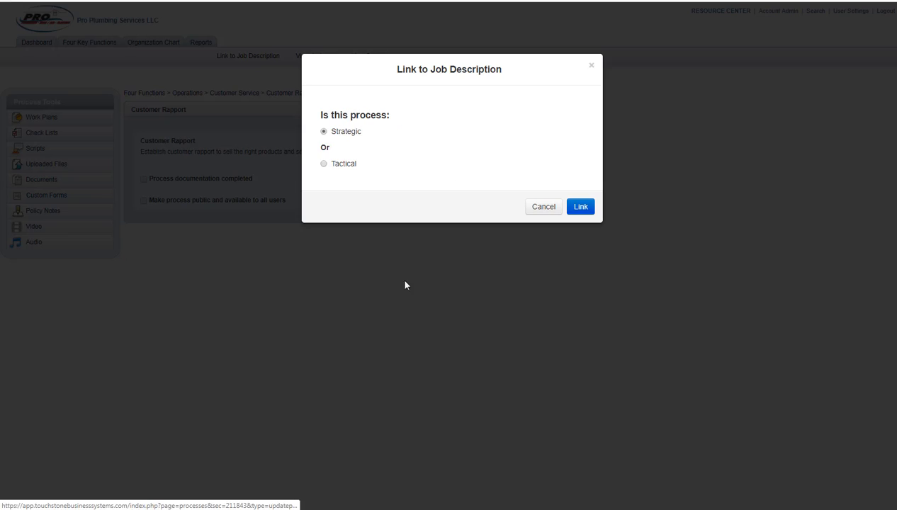
left_click(324, 164)
left_click(580, 208)
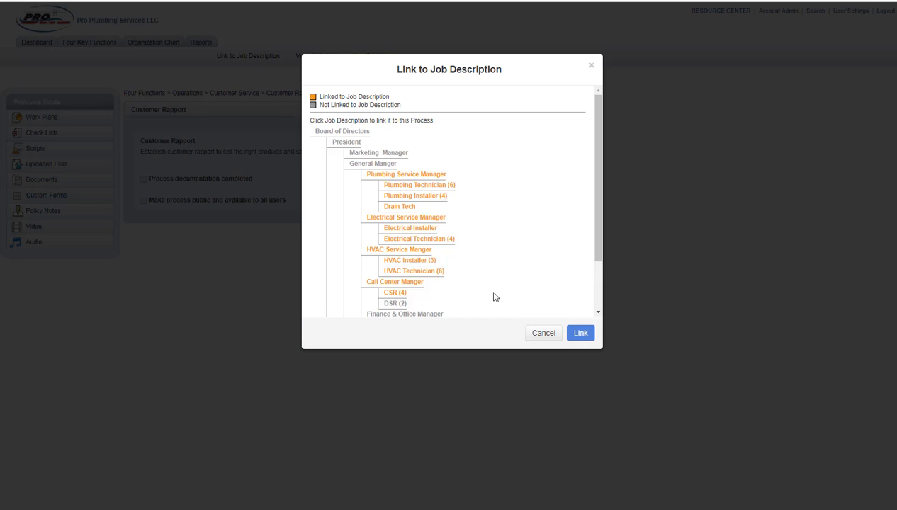
left_click(394, 303)
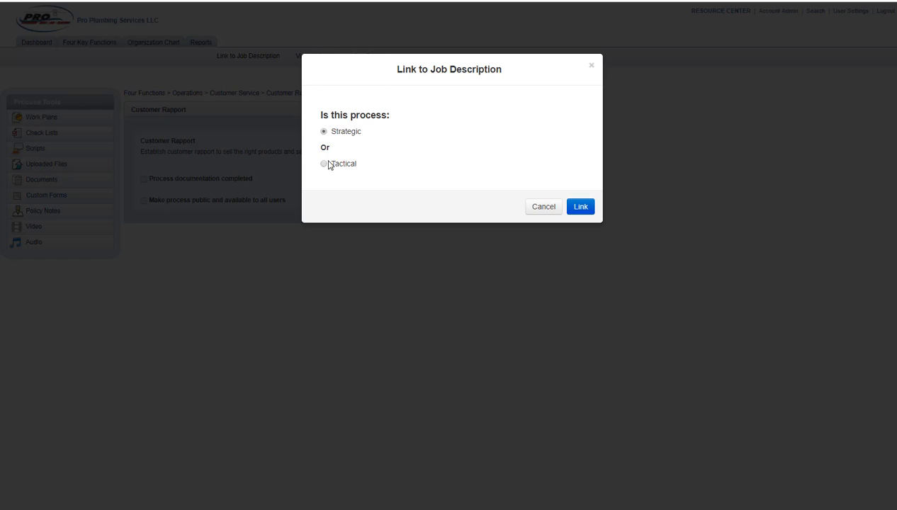
left_click(590, 211)
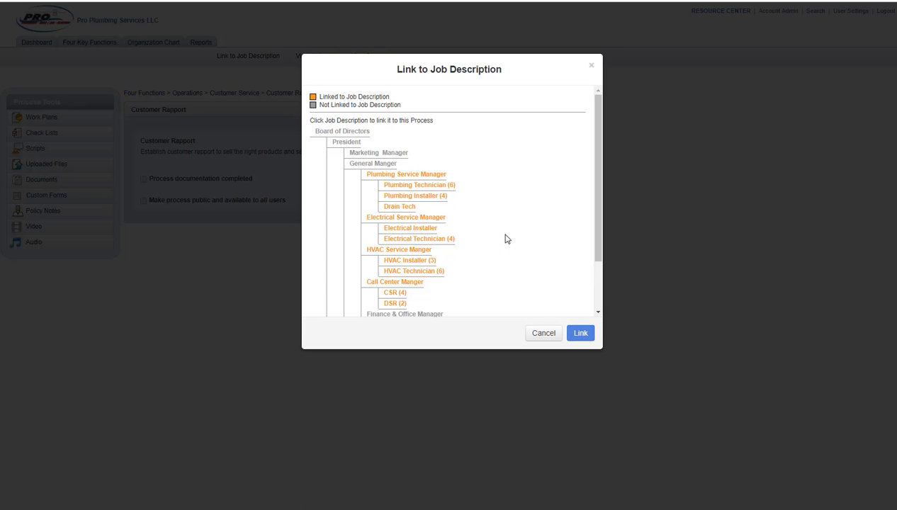
Link Customer Rapport as tactical to the Receptionist job description and close the job description linking
scroll(506, 239, "down", 2)
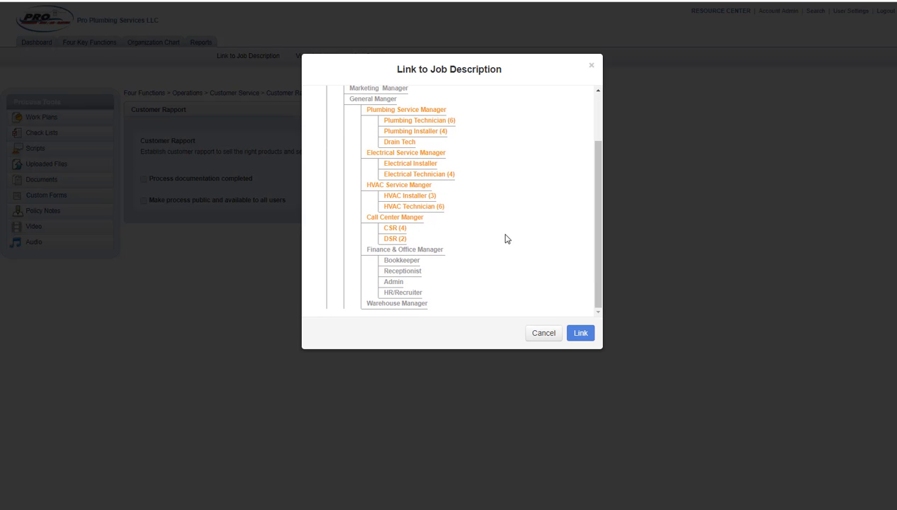
left_click(410, 281)
left_click(323, 165)
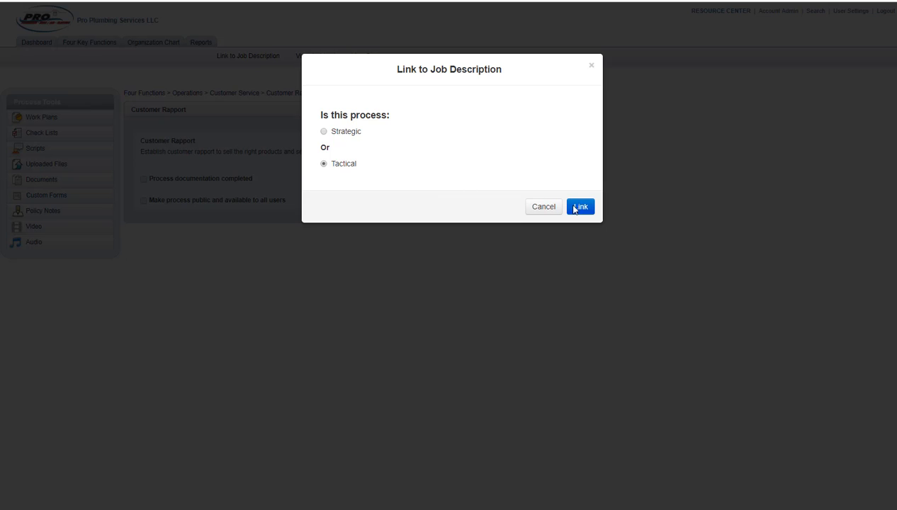
left_click(576, 207)
scroll(509, 253, "down", 2)
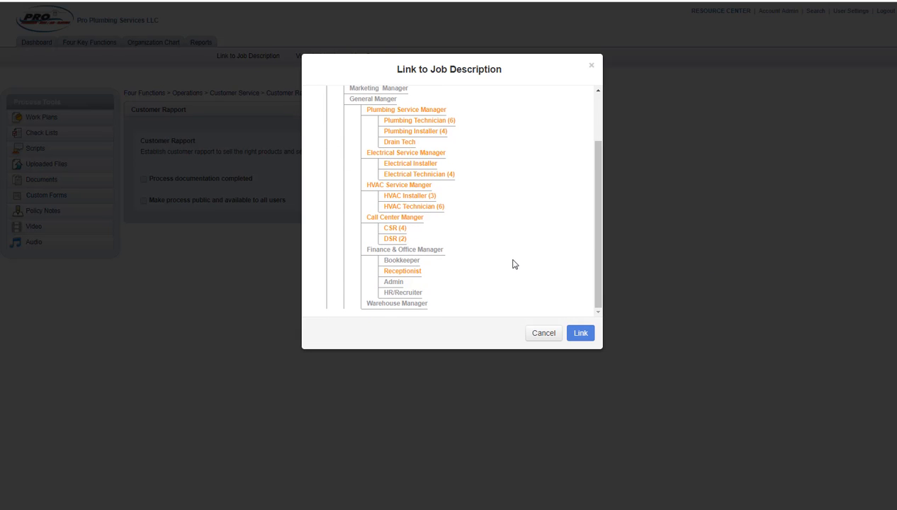
left_click(543, 333)
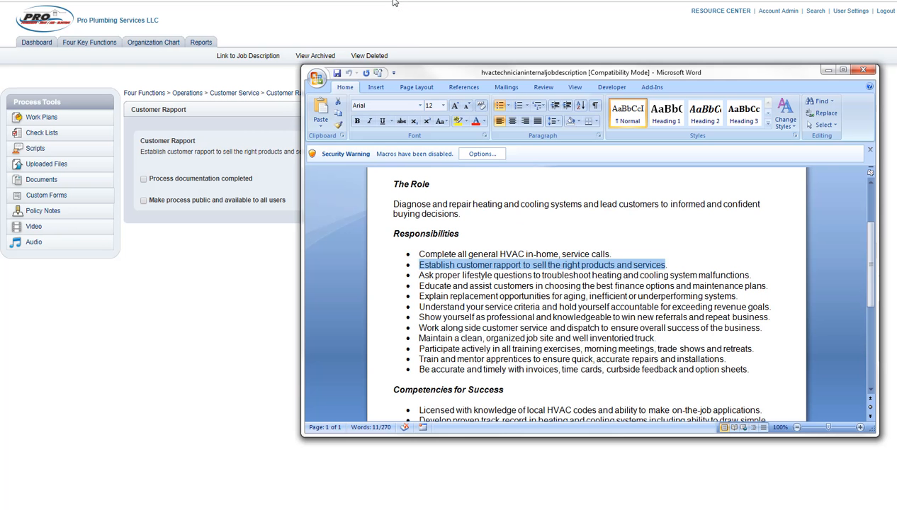
Copy the responsibility "Ask proper lifestyle questions to troubleshoot heating and cooling system malfunctions" from the Word document, and open the HVAC Service Calls process
left_click(394, 2)
left_click_drag(420, 275, 725, 274)
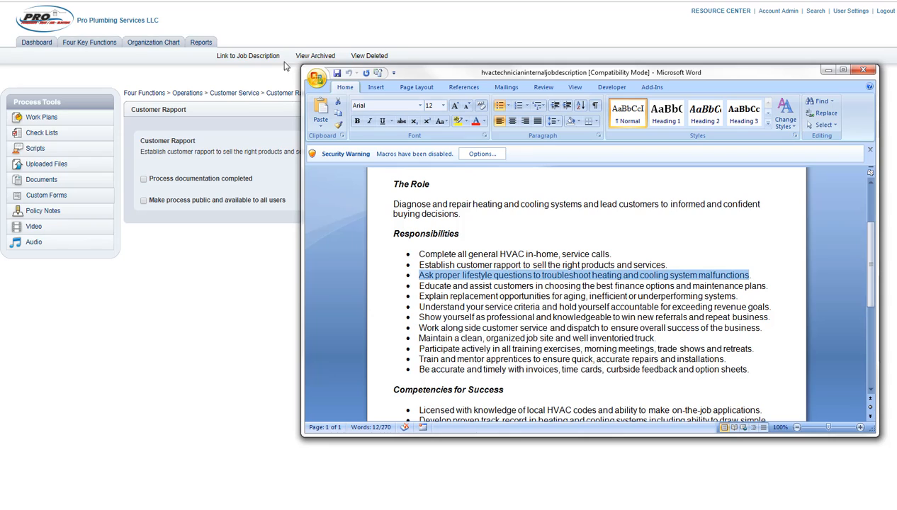
left_click(238, 96)
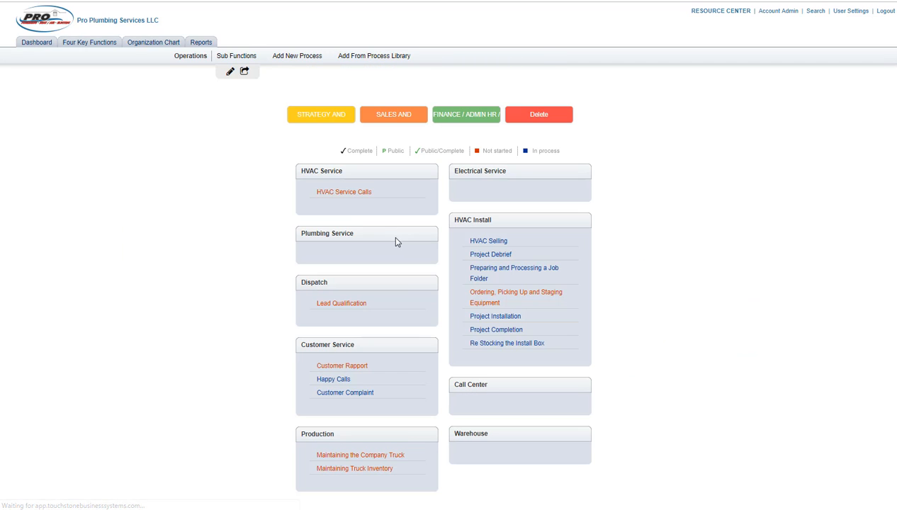
left_click(341, 193)
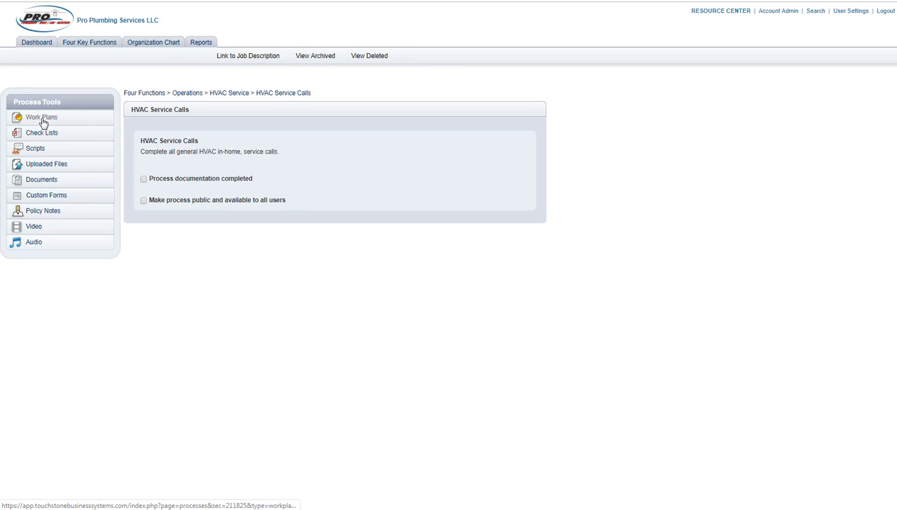
Create a work plan titled HVAC Service Calls for the process and add "Arrive on site" as its first task
left_click(41, 121)
left_click(176, 157)
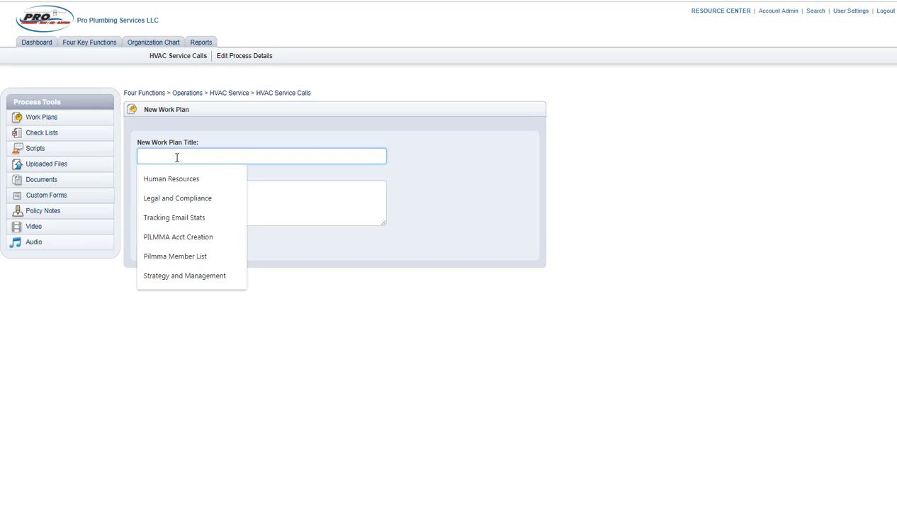
type("HVAC Service Calls")
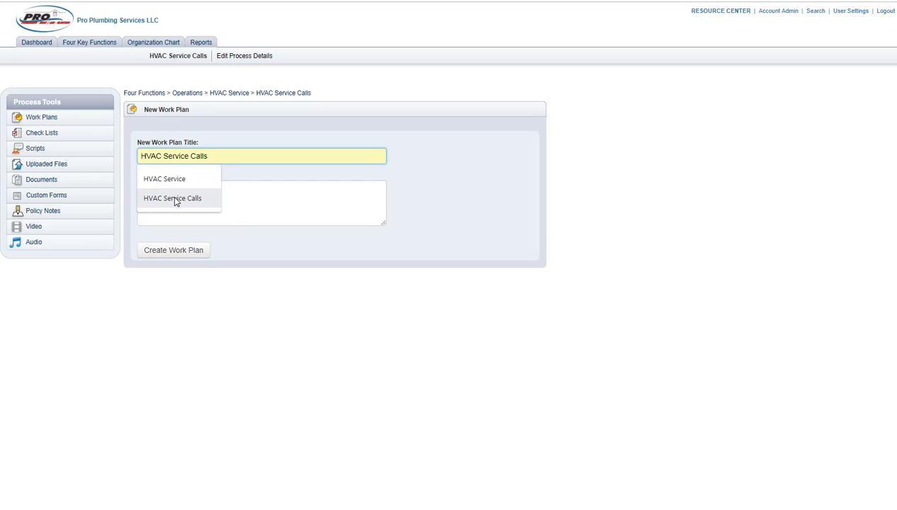
left_click(174, 199)
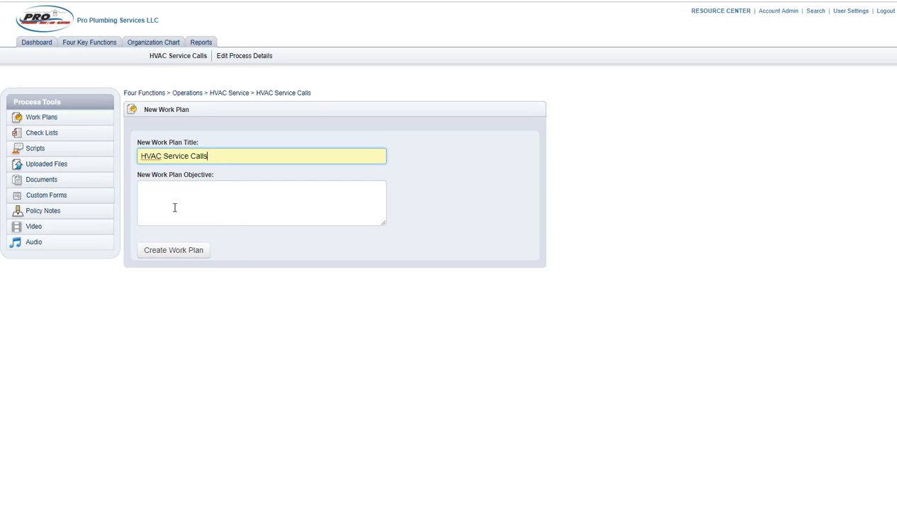
left_click(168, 252)
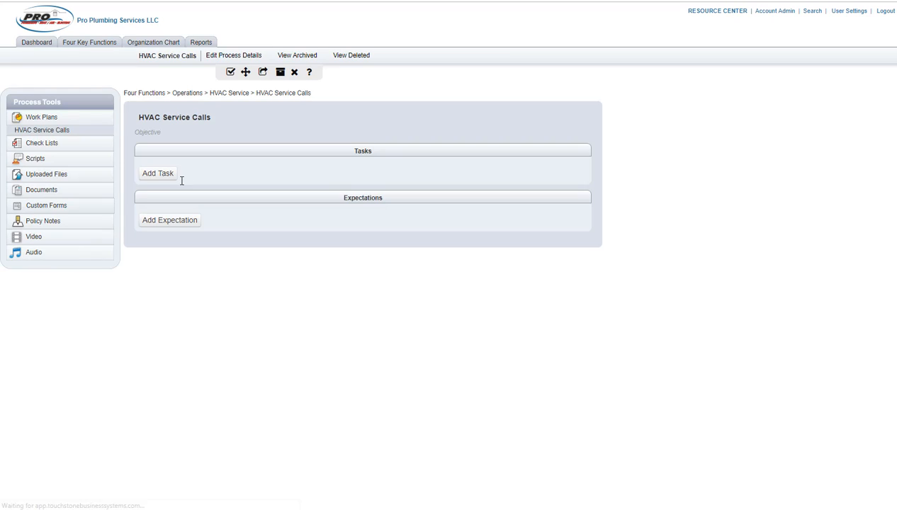
left_click(158, 174)
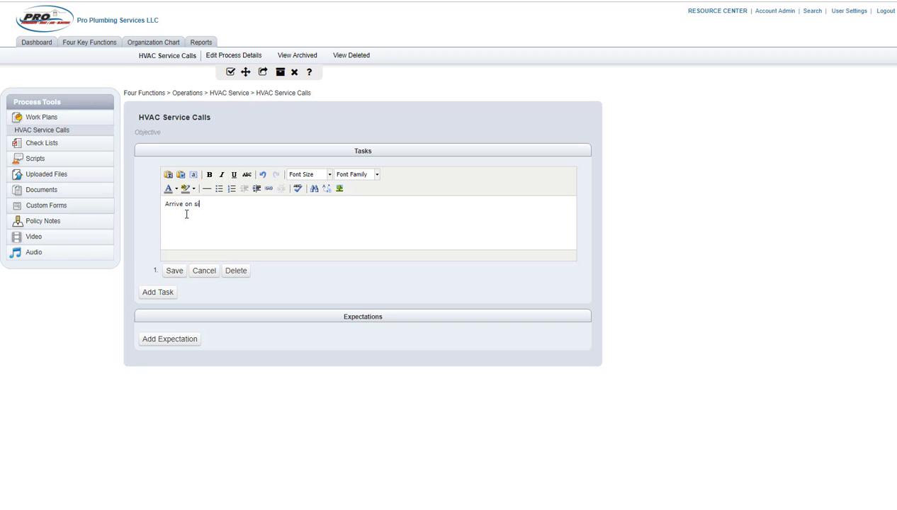
left_click(174, 272)
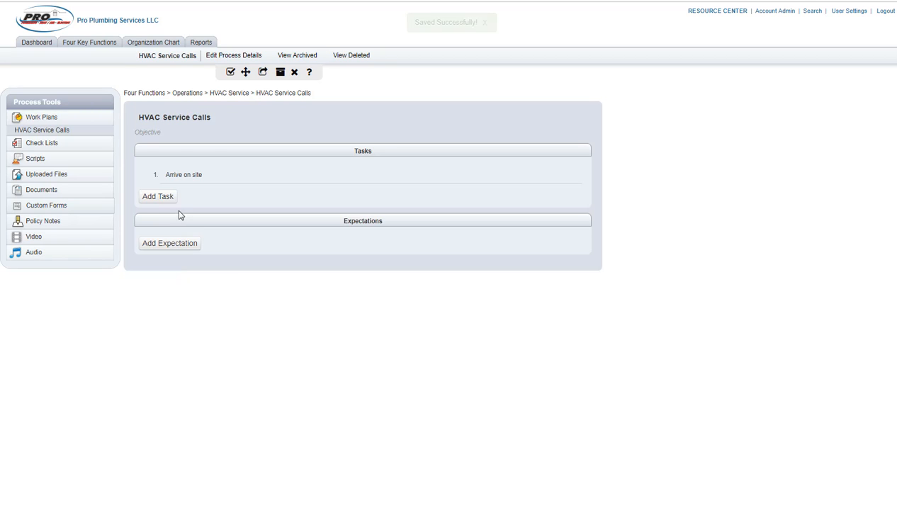
Add the copied text about asking proper lifestyle questions as the second task, in plain text without its bullet, and save it
left_click(169, 198)
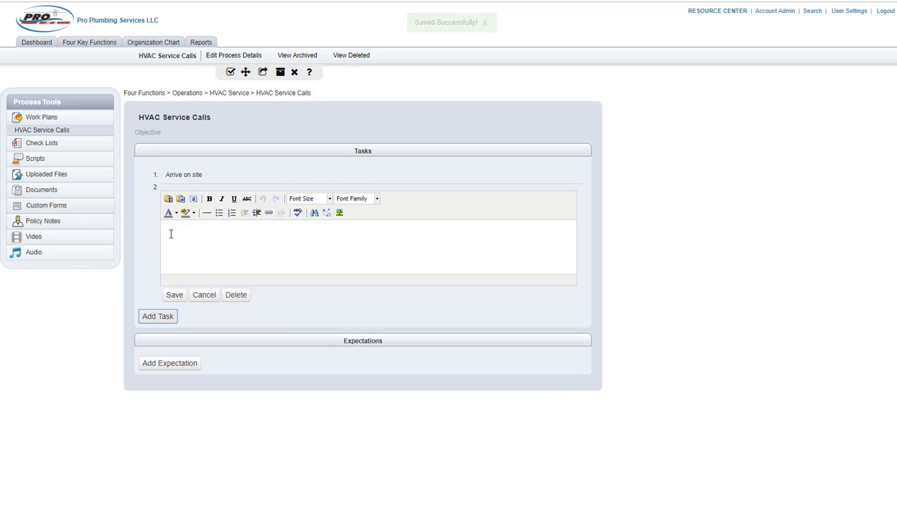
right_click(170, 235)
left_click(208, 315)
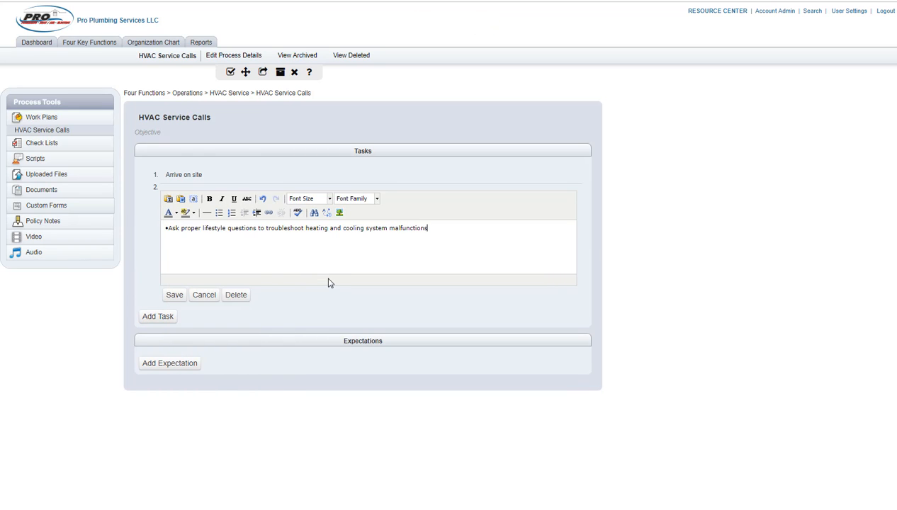
key("Delete")
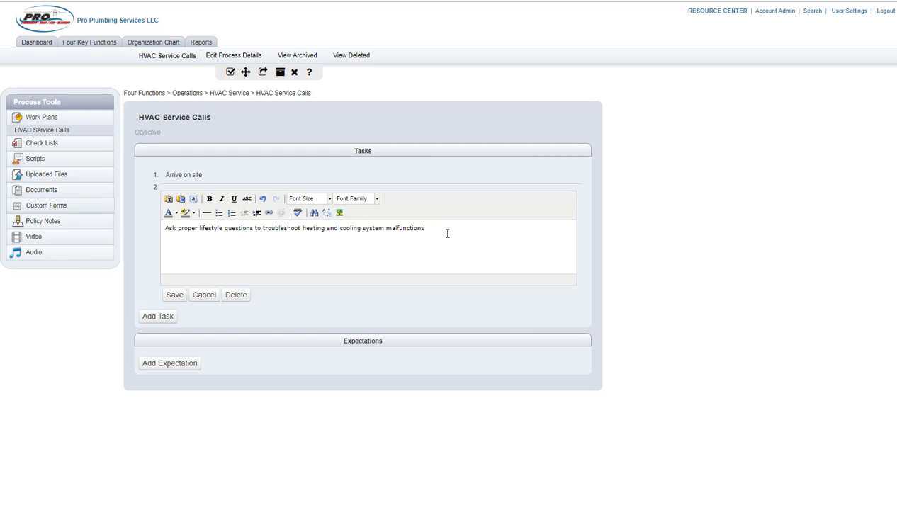
left_click(174, 295)
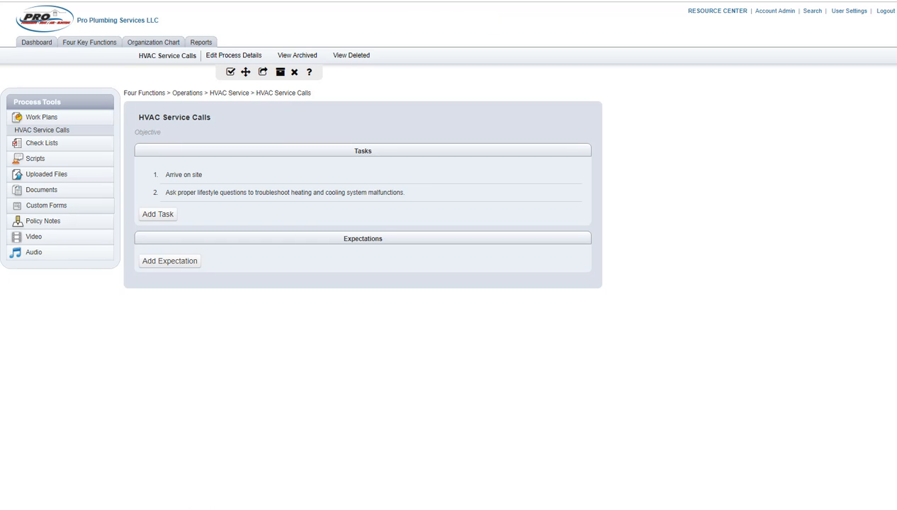
Copy "Educate and assist customers in choosing the best finance options and maintenance plans" from the Word document into a third task without its bullet
key("alt+Tab")
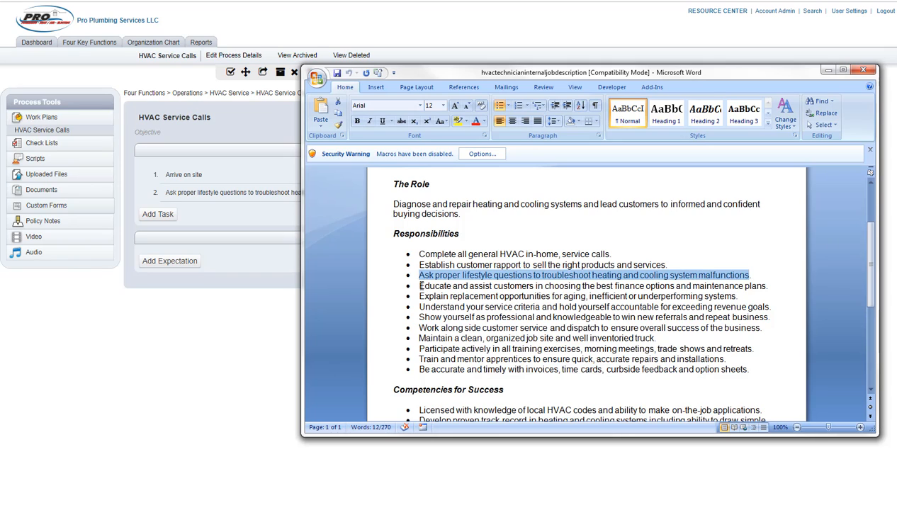
left_click_drag(421, 285, 750, 279)
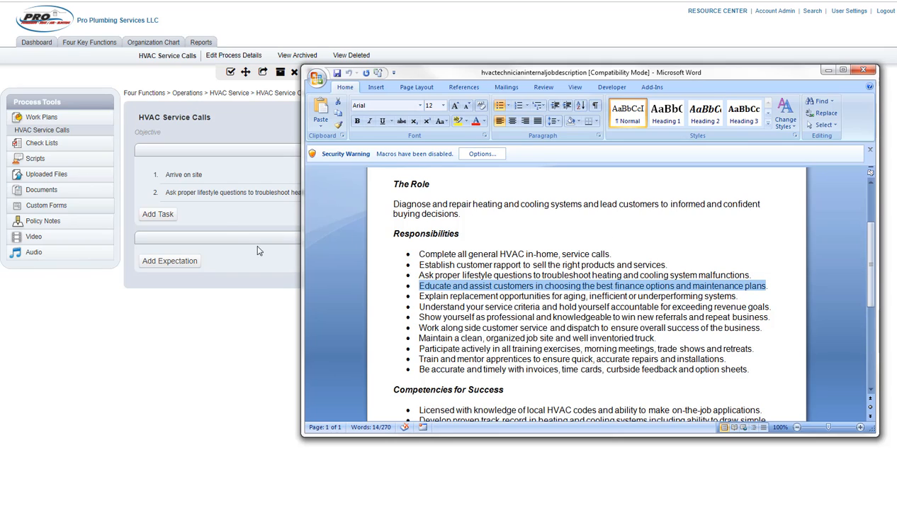
left_click(224, 130)
left_click(161, 215)
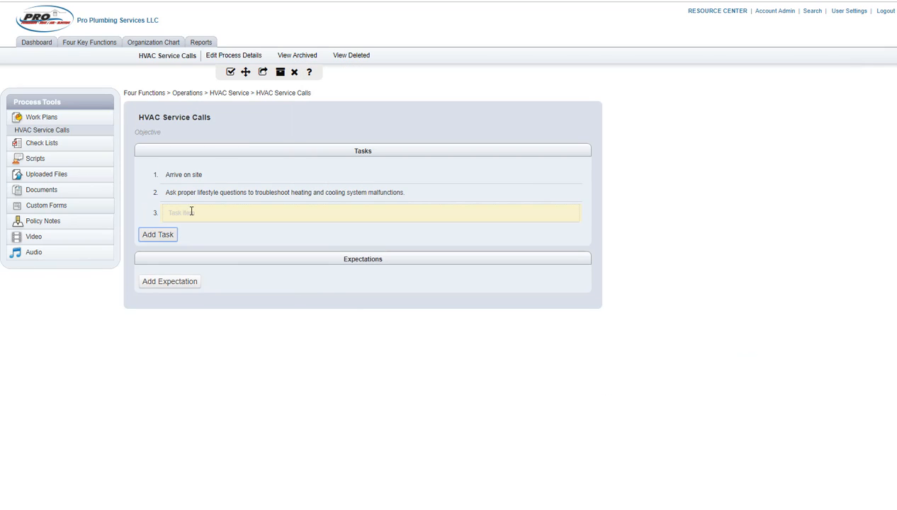
left_click(186, 219)
right_click(174, 252)
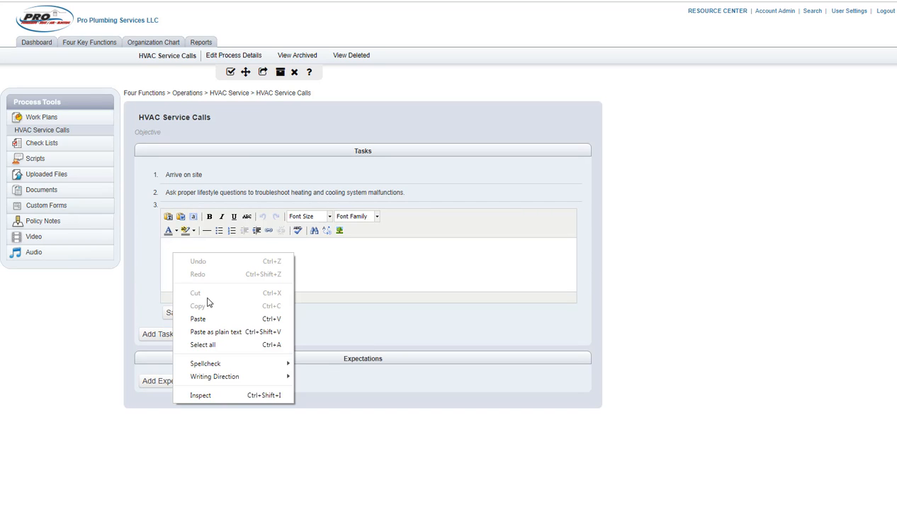
left_click(217, 332)
left_click(168, 247)
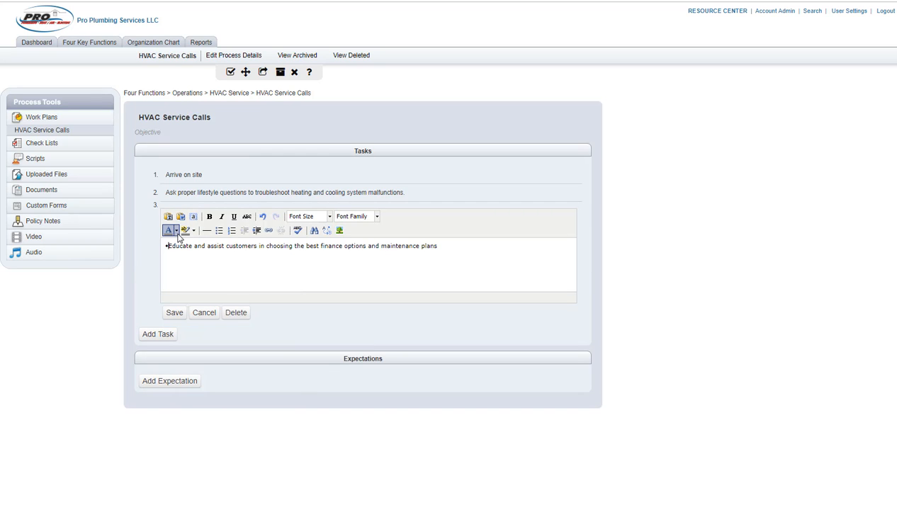
key("BackSpace")
left_click(169, 316)
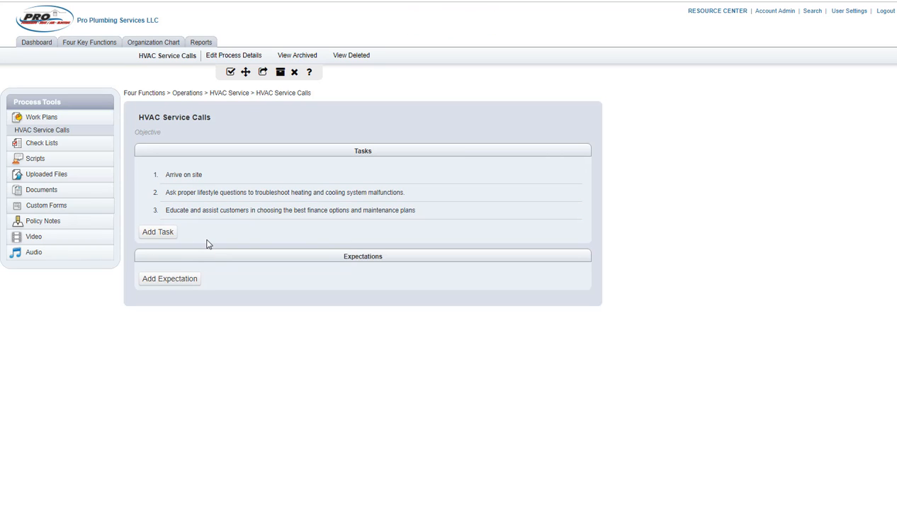
Add "Explain replacement opportunities for aging, inefficient or underperforming systems" from the Word document as a task, placed above the finance options task
key("alt+Tab")
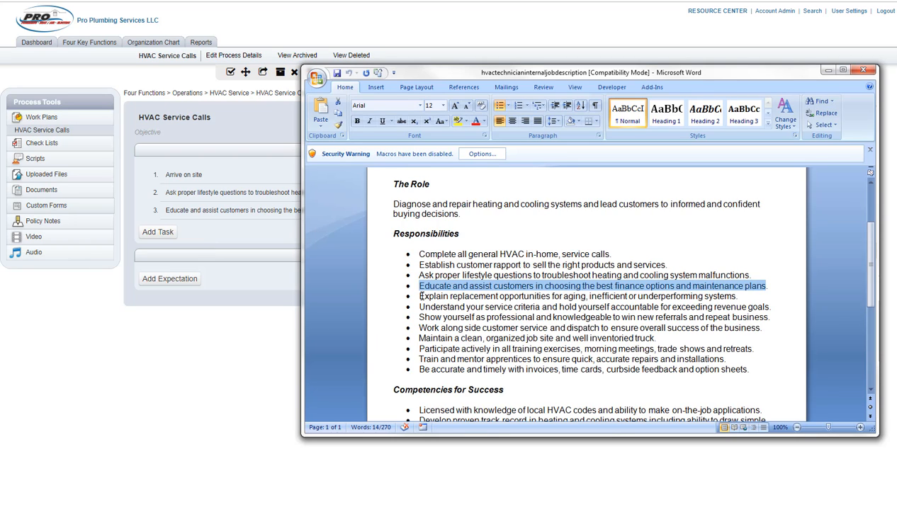
left_click_drag(420, 296, 651, 296)
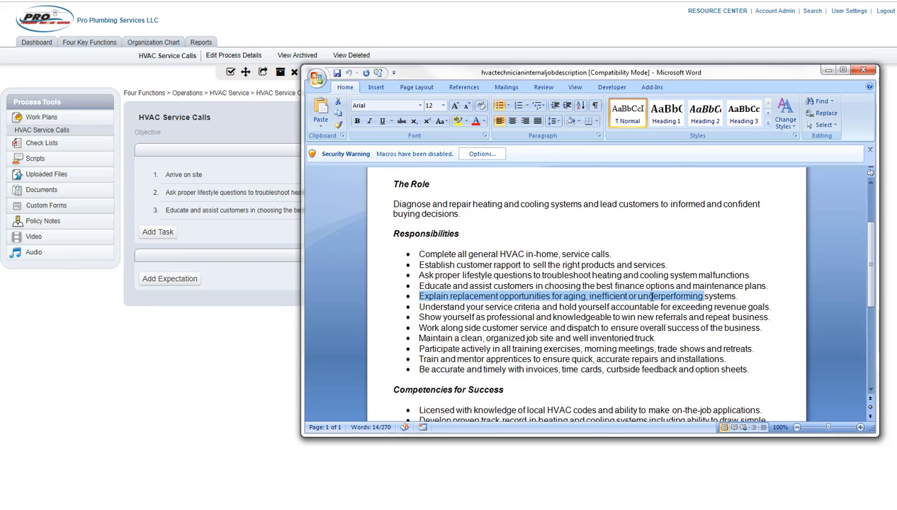
left_click_drag(708, 299, 712, 304)
key("alt+Tab")
left_click(157, 233)
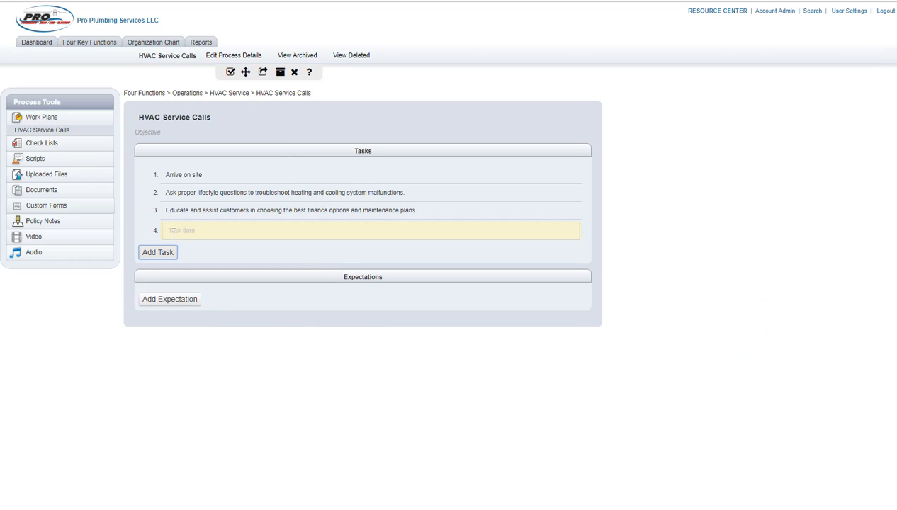
left_click(173, 232)
right_click(176, 278)
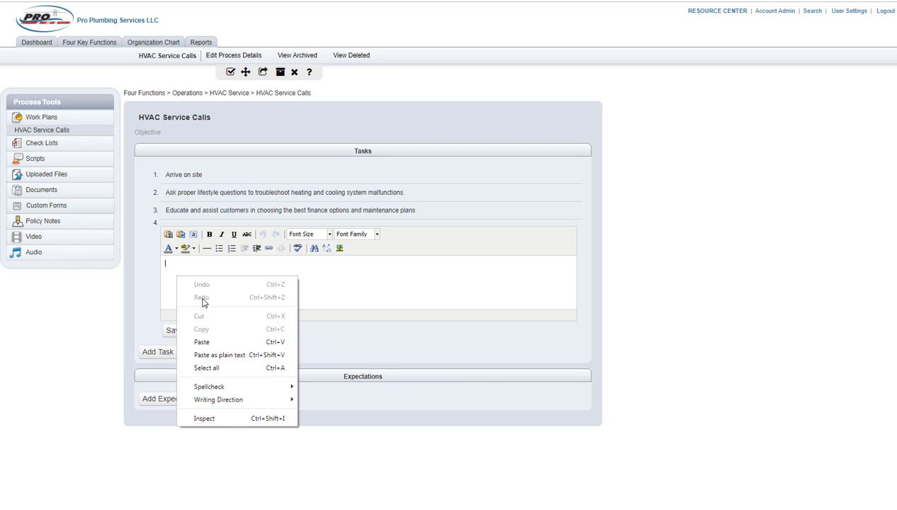
left_click(204, 354)
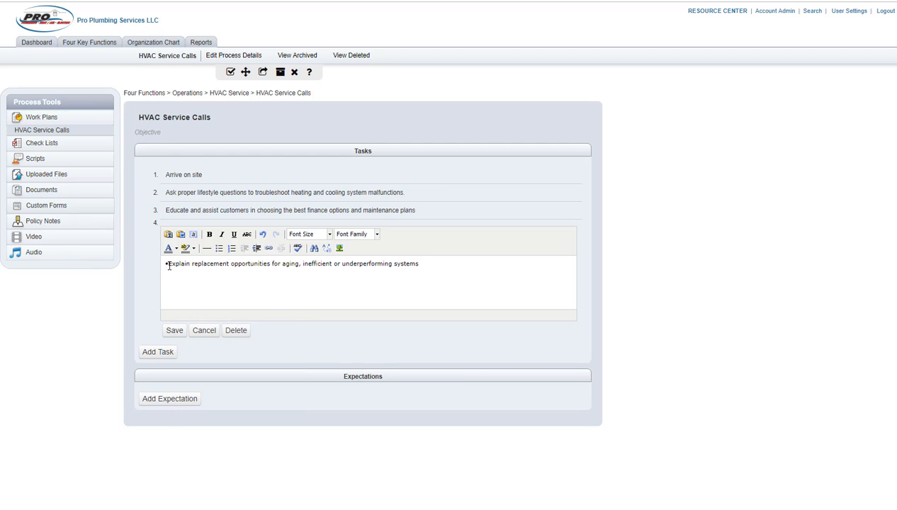
key("BackSpace")
left_click(174, 330)
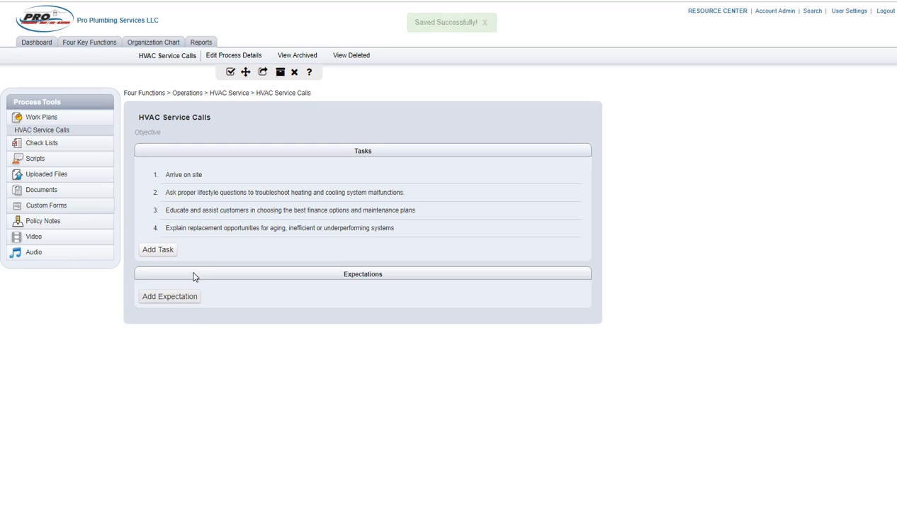
left_click_drag(199, 225, 202, 212)
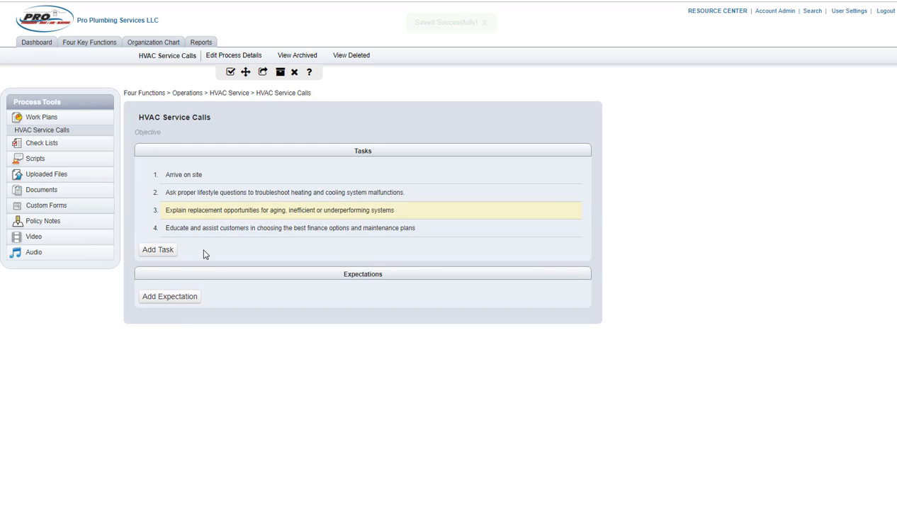
Copy the responsibility "Show yourself as professional and knowledgeable to win new referrals and repeat business" from the Word document
key("alt+Tab")
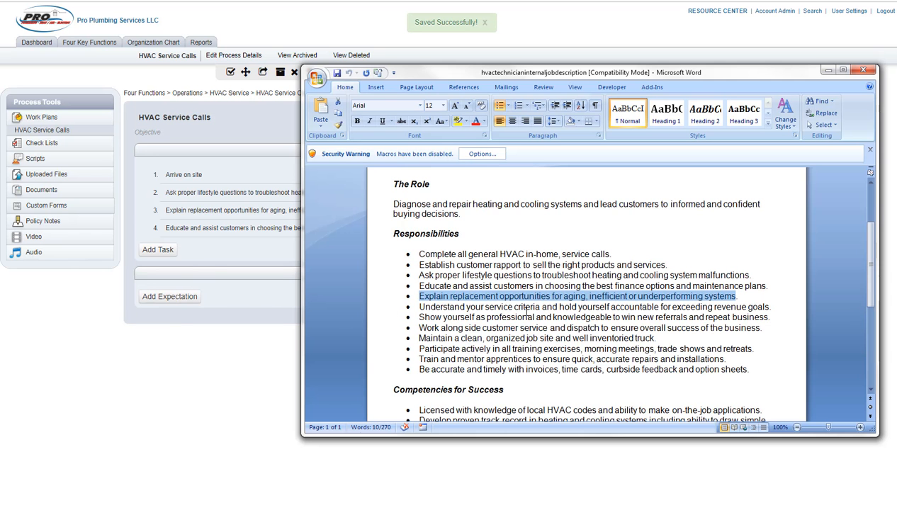
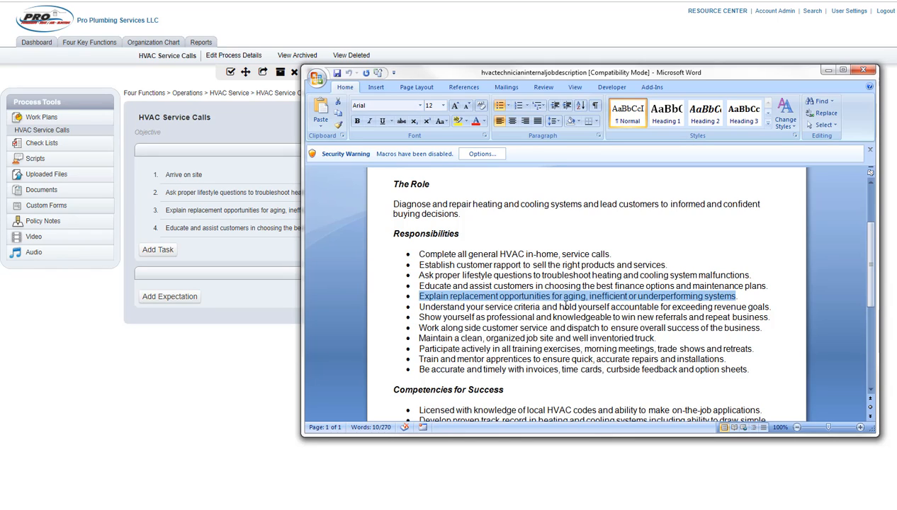
left_click(444, 318)
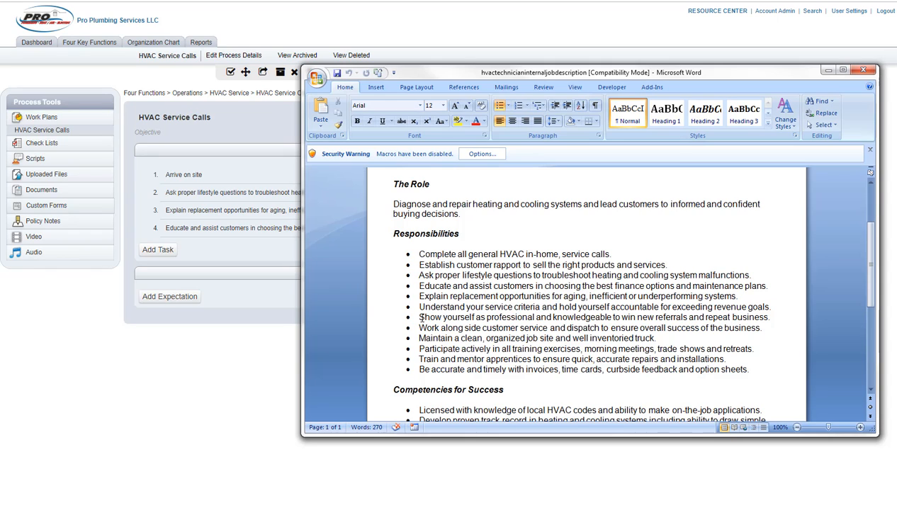
left_click_drag(419, 318, 565, 320)
left_click_drag(650, 319, 737, 318)
key("ctrl+c")
right_click(731, 320)
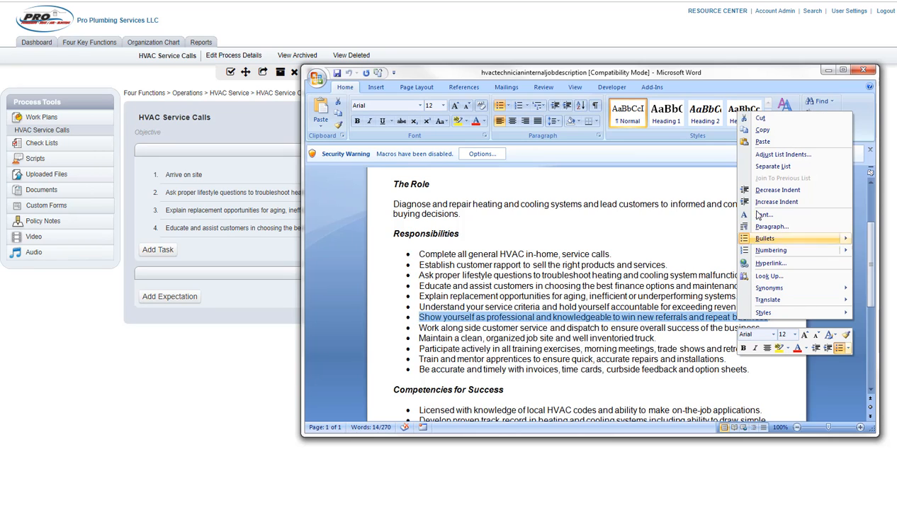
left_click(762, 130)
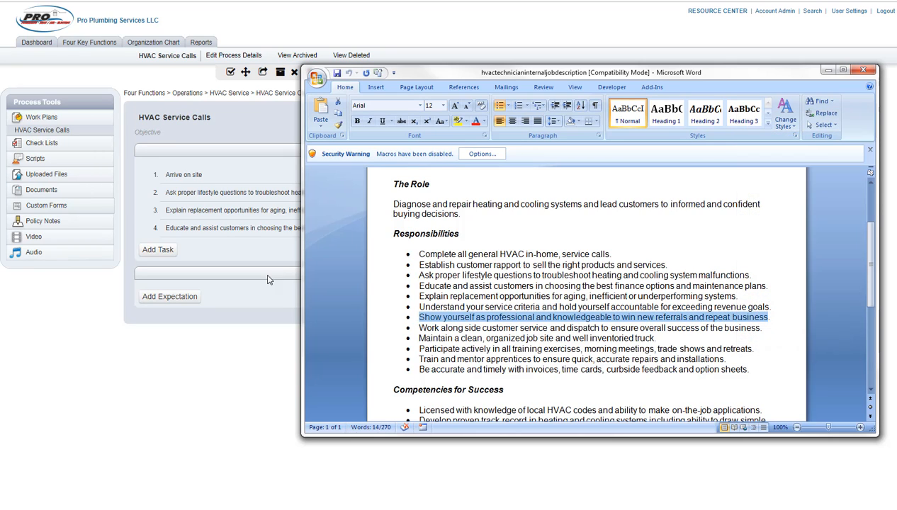
Add the expectation "Always show yourself as professional and knowledgeable to win new referrals and repeat business" to the HVAC Service Calls work plan and save it
left_click(174, 296)
left_click(176, 299)
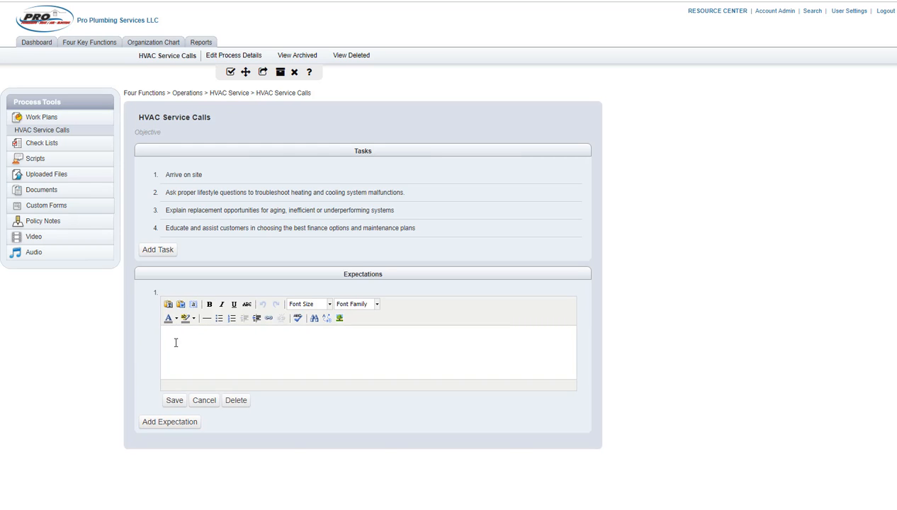
right_click(170, 338)
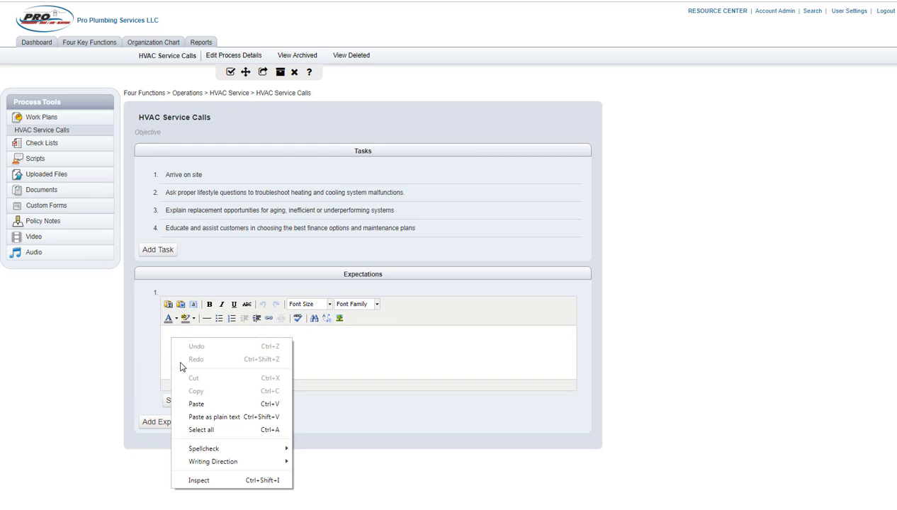
left_click(195, 404)
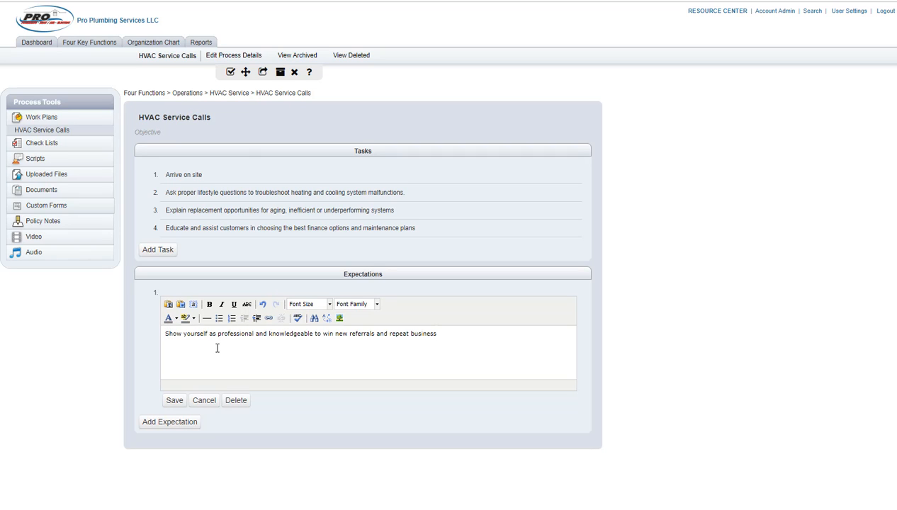
key("BackSpace")
type("Always")
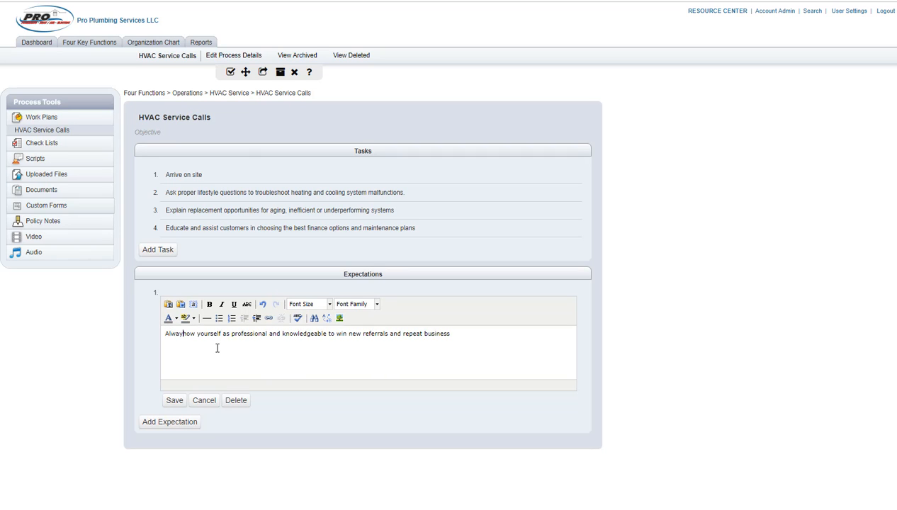
type(" s")
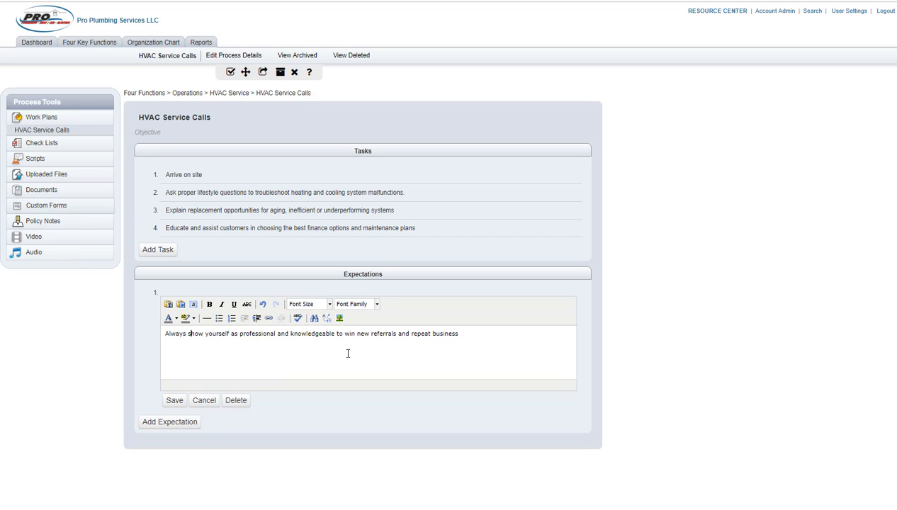
left_click(174, 401)
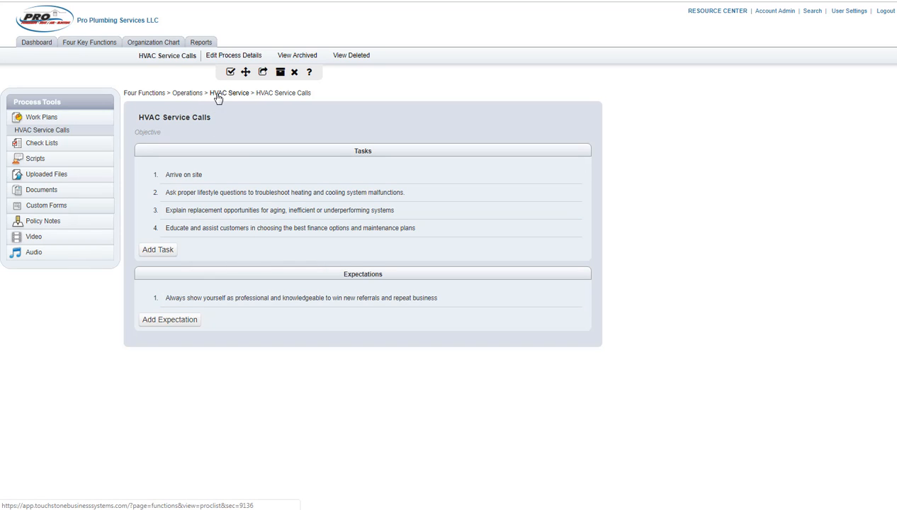
Create a new Operations process titled "Requesting Referrals" under the Production sub function
left_click(188, 94)
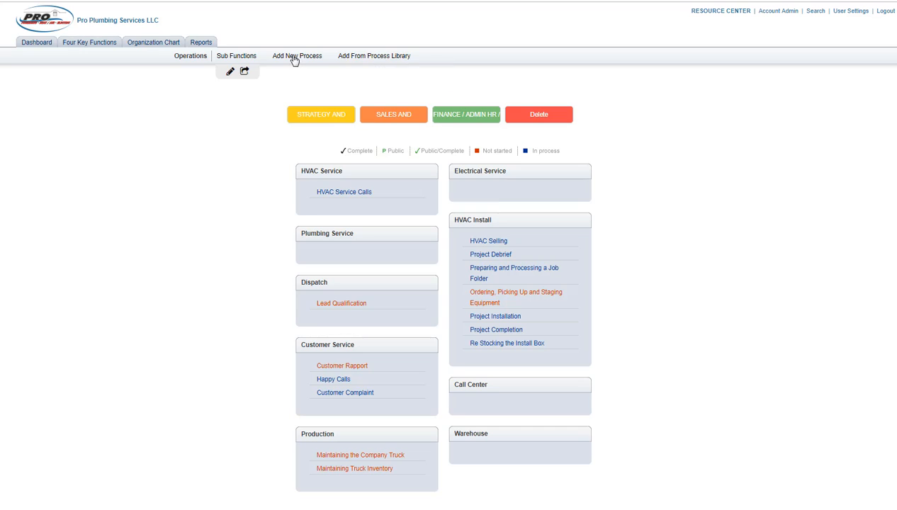
left_click(294, 56)
type("Referra")
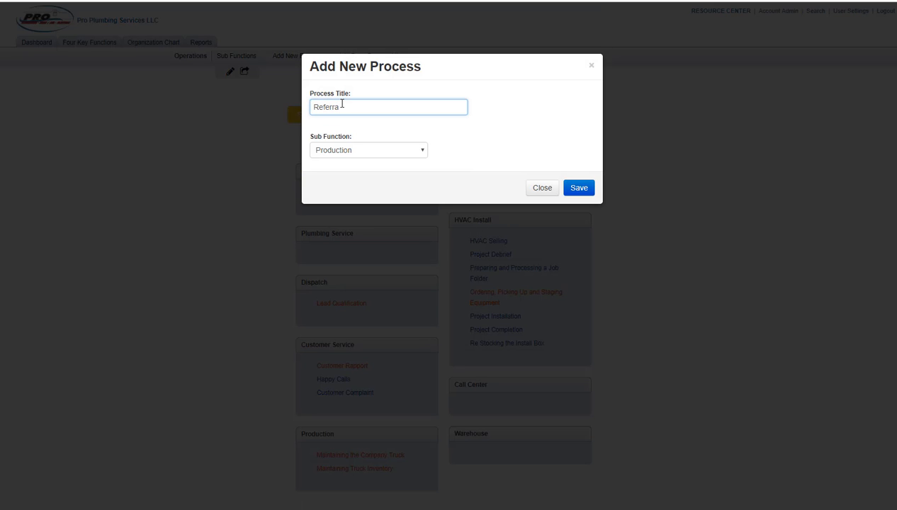
key("BackSpace")
key("BackSpace")
type("qu")
left_click(578, 189)
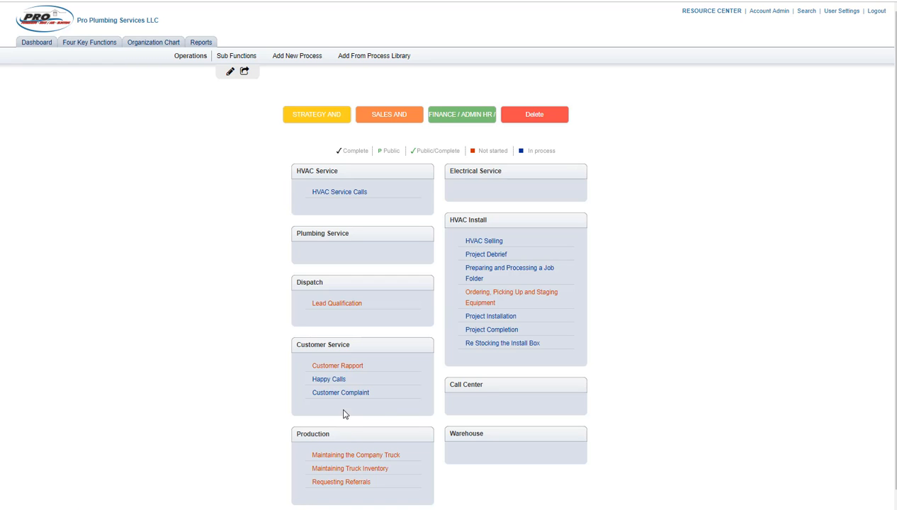
Paste the copied professionalism and referrals responsibility, without its bullet, as the Requesting Referrals process description and save it
left_click(328, 483)
left_click(159, 151)
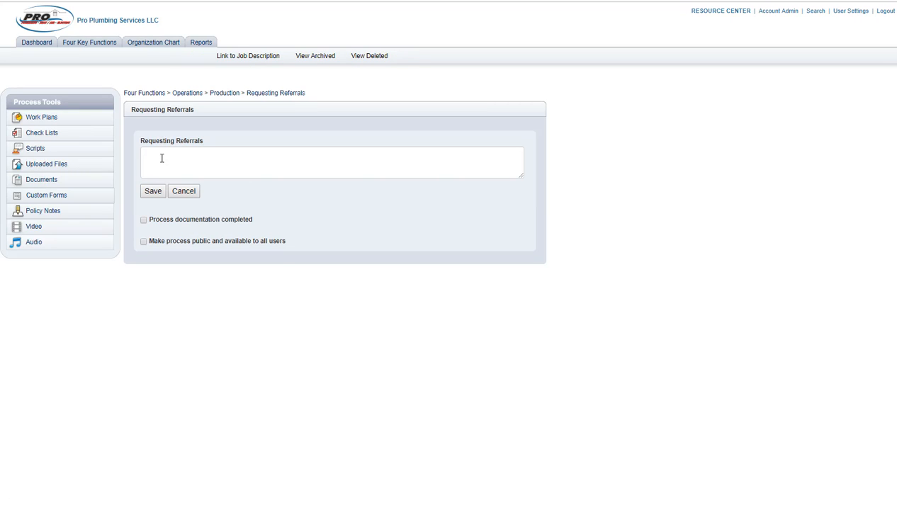
right_click(161, 160)
left_click(194, 227)
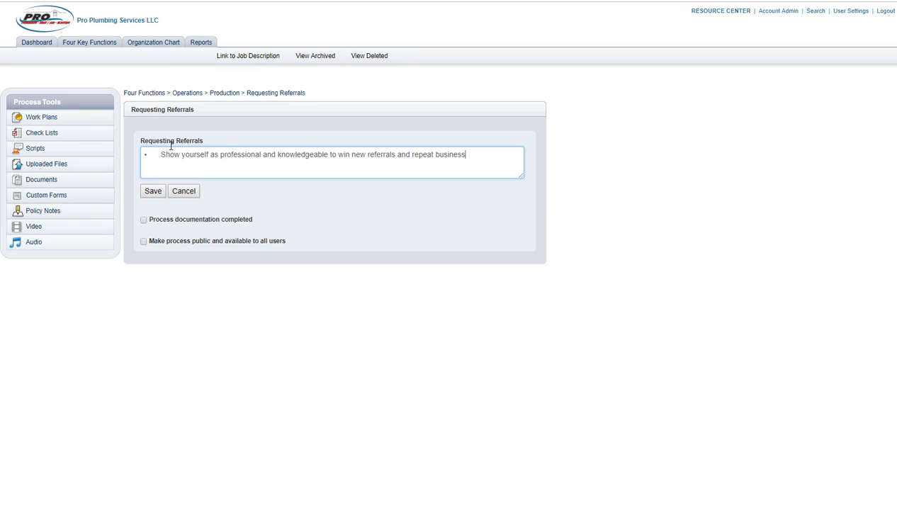
key("BackSpace")
key("BackSpace")
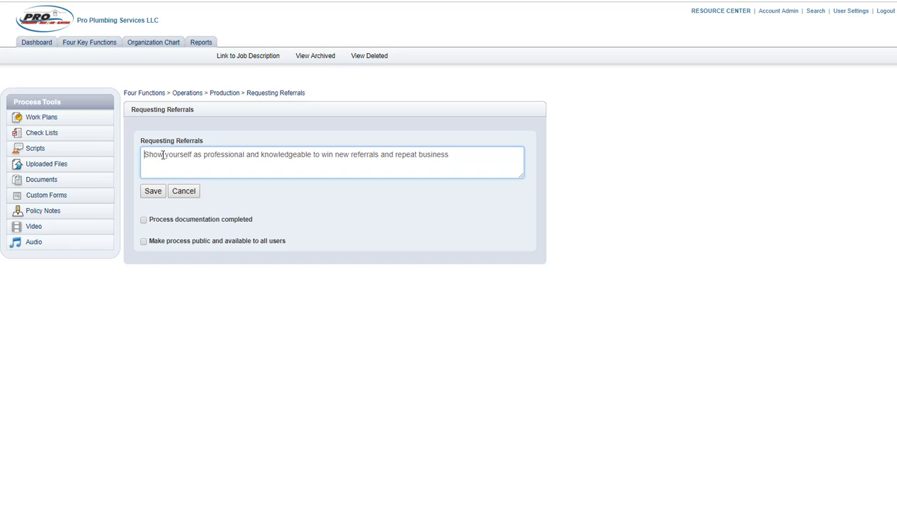
left_click(150, 192)
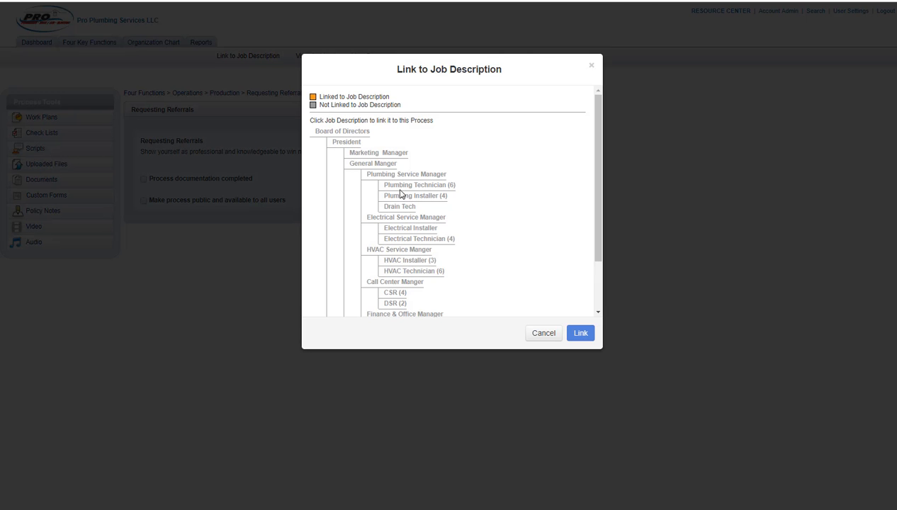
Link the Requesting Referrals process to the Plumbing Technician and Plumbing Installer job descriptions as tactical
left_click(400, 188)
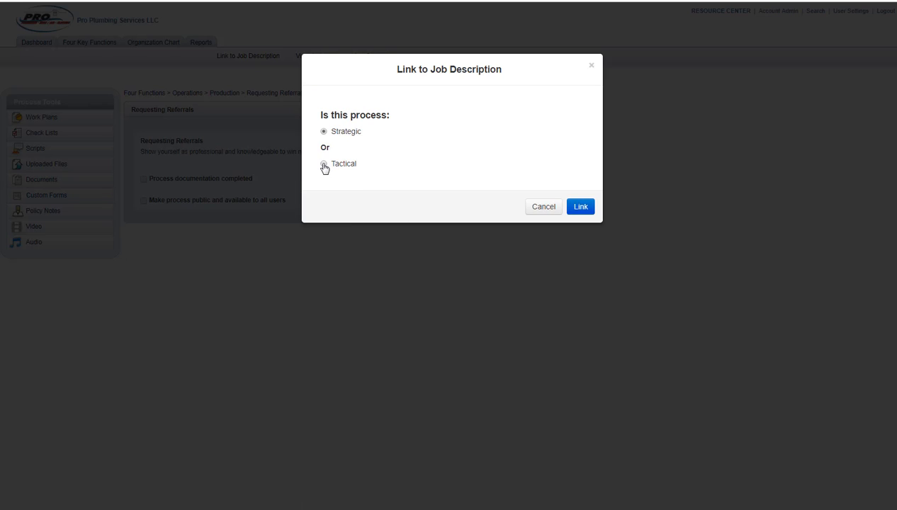
left_click(323, 164)
left_click(588, 206)
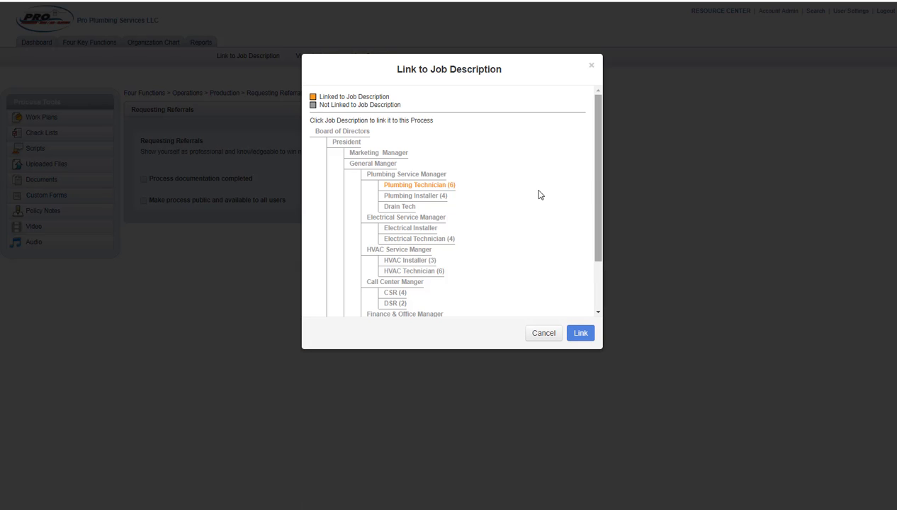
left_click(415, 196)
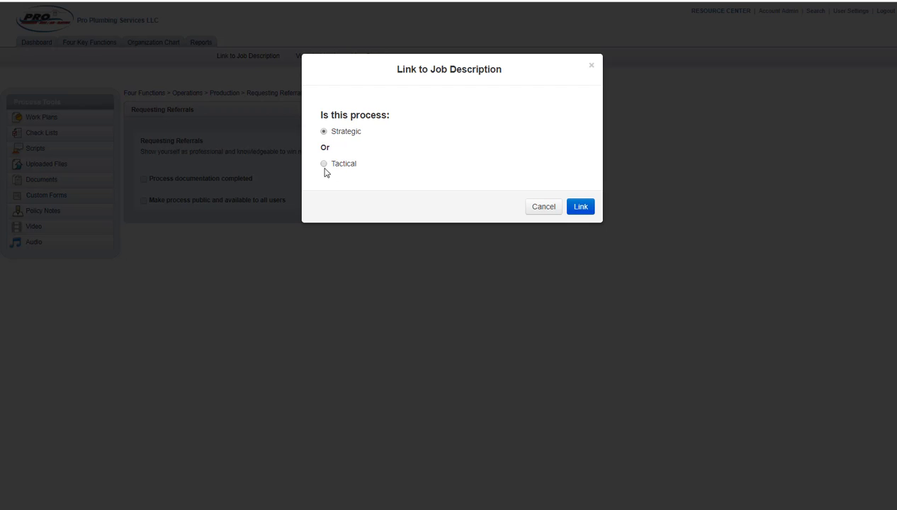
left_click(324, 165)
left_click(582, 206)
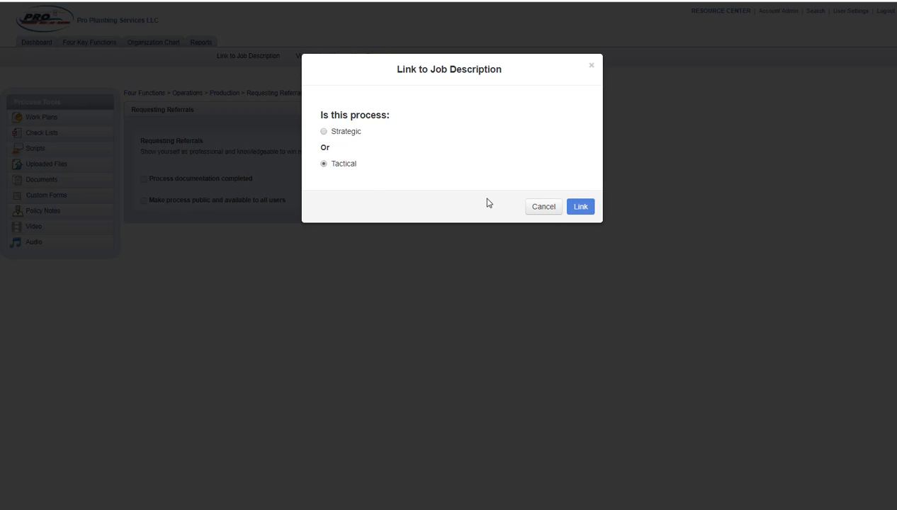
Link the Requesting Referrals process to the Electrical Installer and Electrical Technician job descriptions as tactical
left_click(394, 230)
left_click(583, 207)
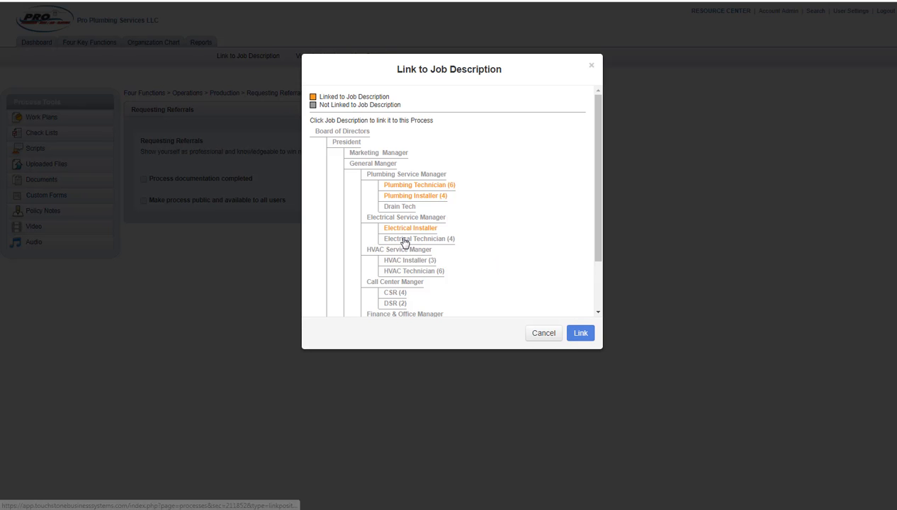
left_click(401, 241)
left_click(324, 164)
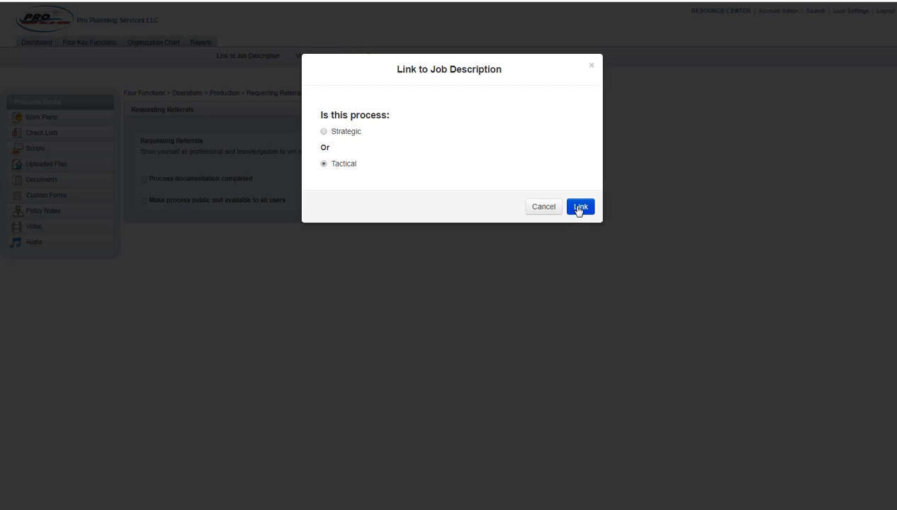
left_click(580, 207)
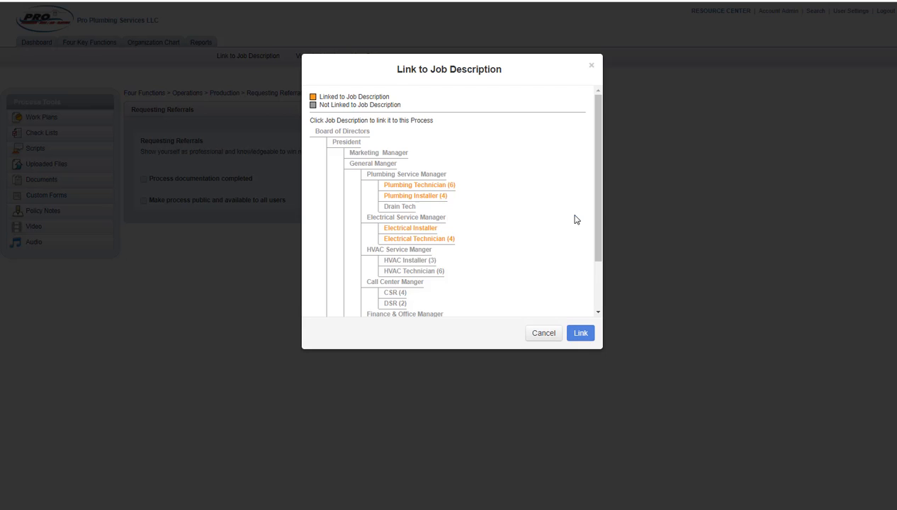
Link the Requesting Referrals process to the HVAC Installer and HVAC Technician job descriptions as tactical, and close the linking dialog
left_click(413, 261)
left_click(324, 163)
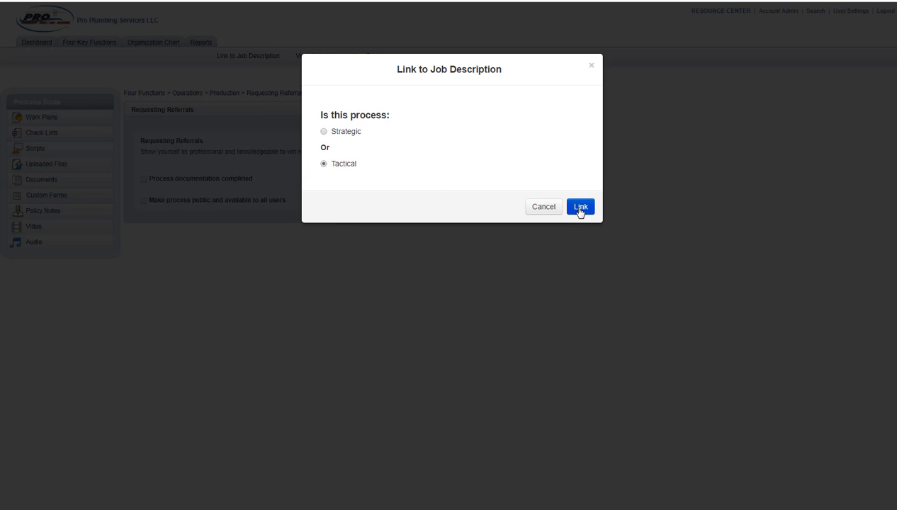
left_click(579, 207)
left_click(413, 271)
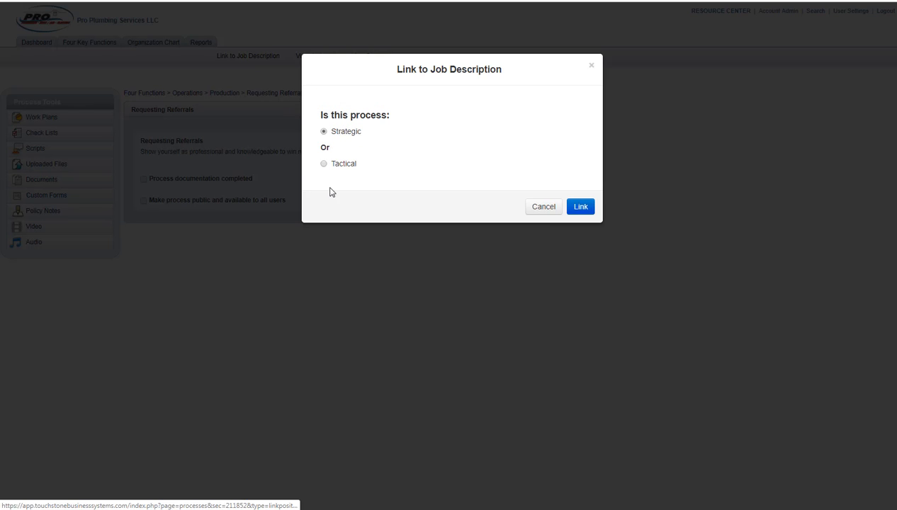
left_click(324, 163)
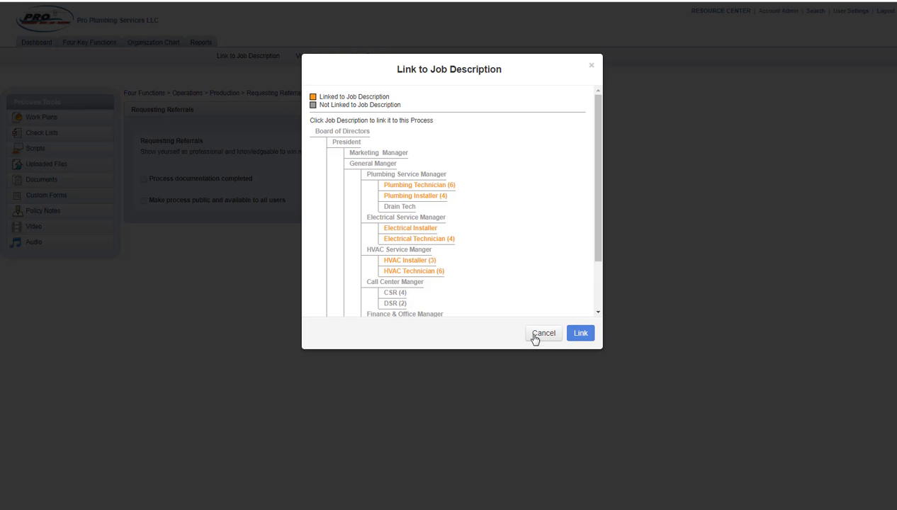
left_click(548, 334)
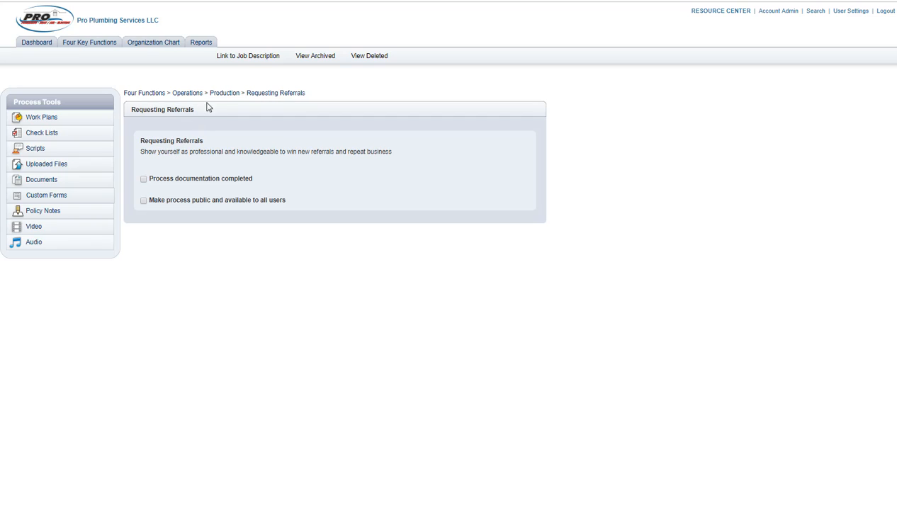
Check which job descriptions the HVAC Service Calls process is linked to, without changing the links
left_click(224, 93)
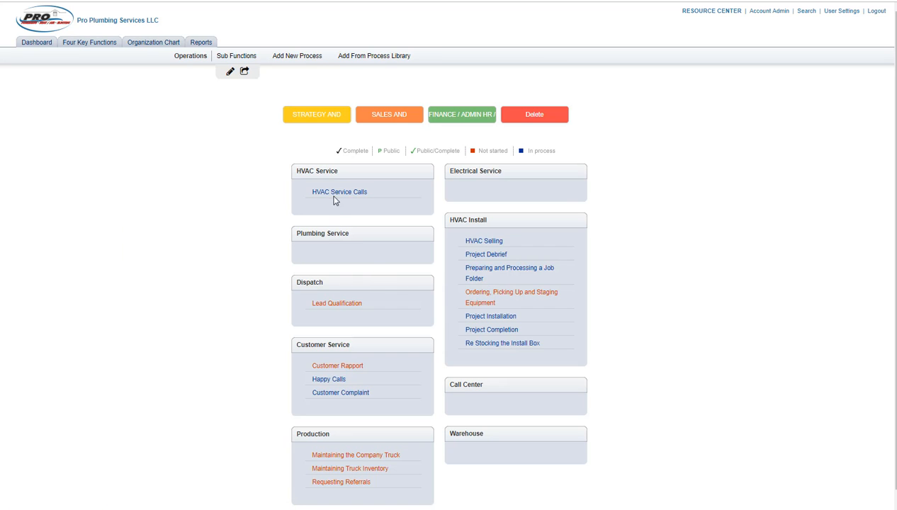
left_click(335, 199)
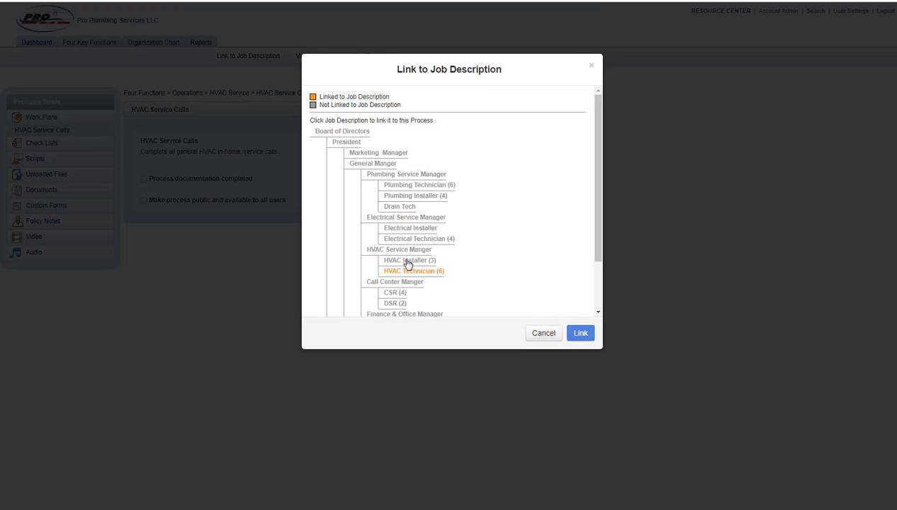
left_click(543, 339)
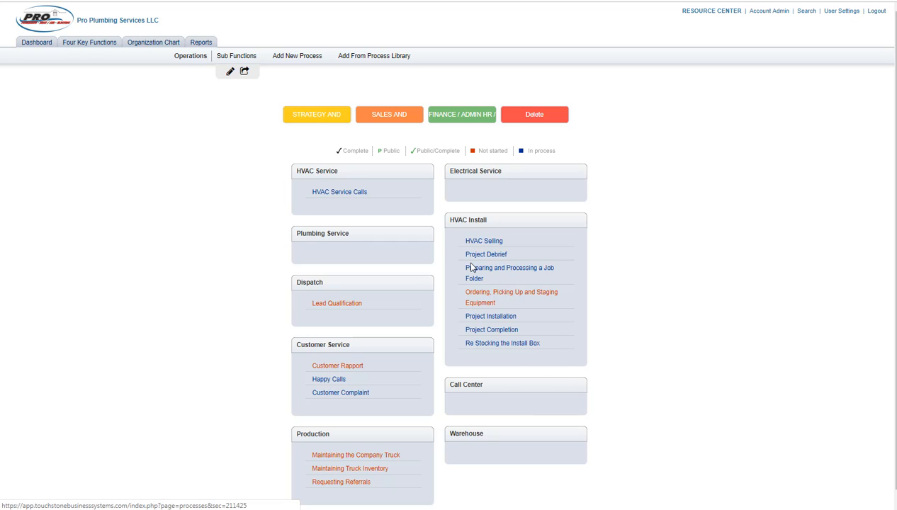
Switch to the Word job description and copy "Maintain a clean, organized job site" from the responsibilities
key("alt+Tab")
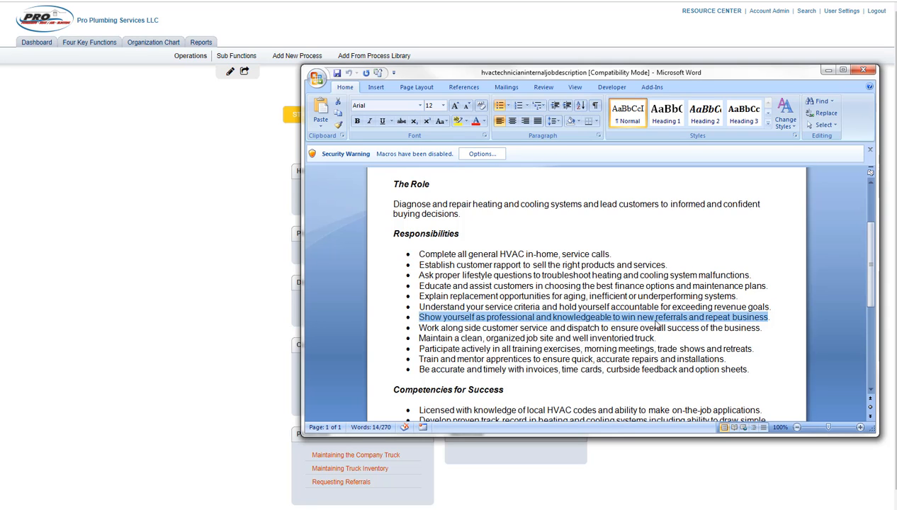
scroll(657, 325, "down", 1)
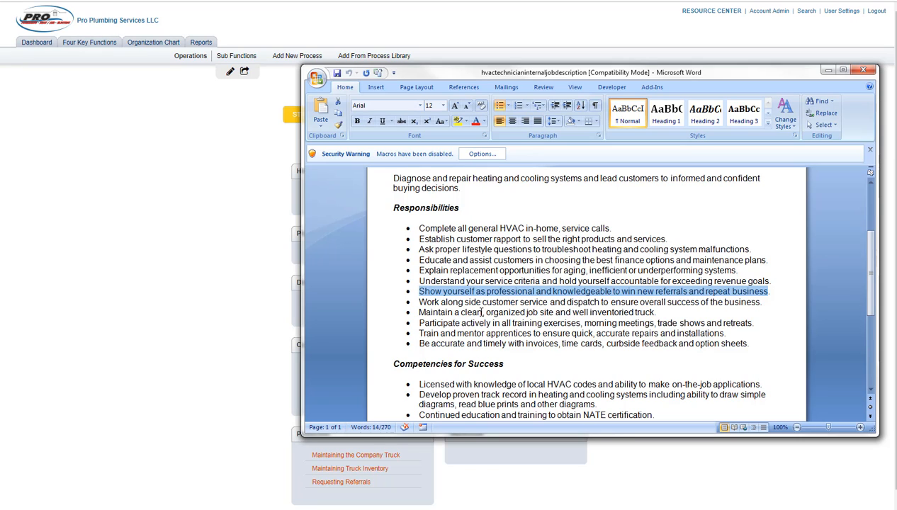
left_click_drag(419, 311, 547, 312)
right_click(543, 316)
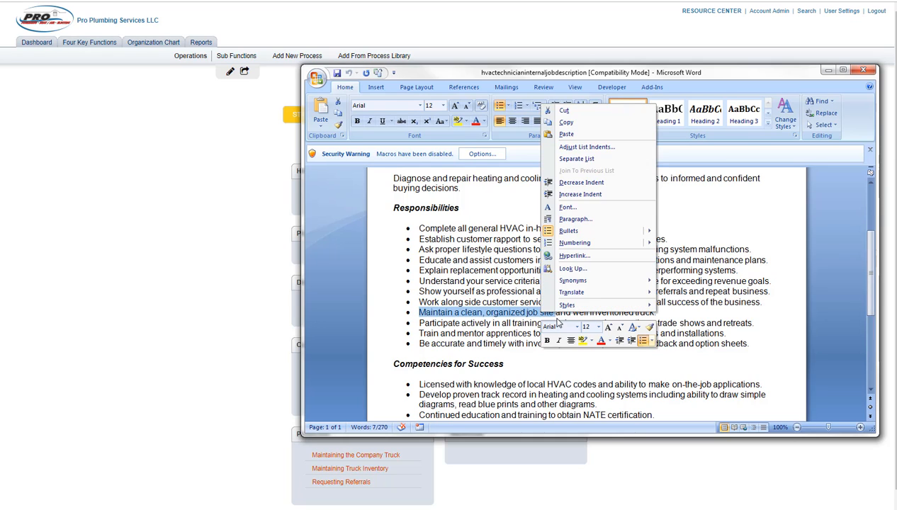
left_click(566, 123)
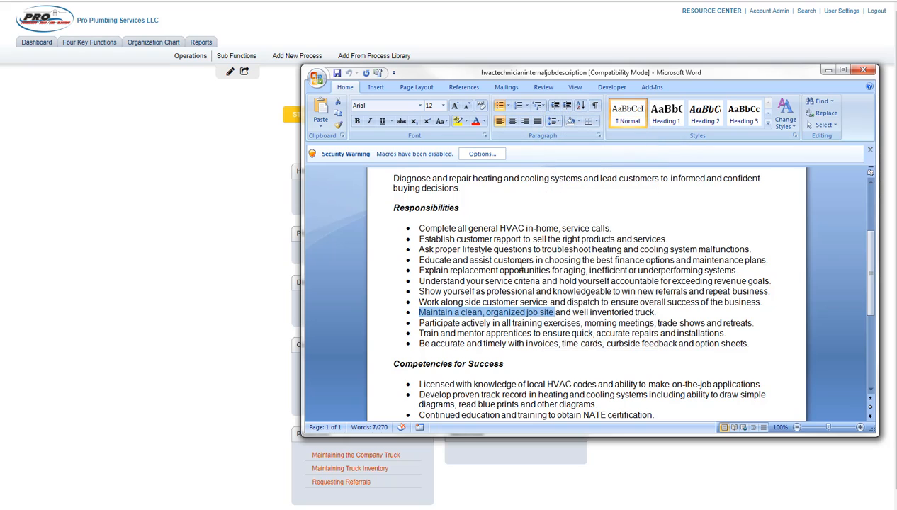
Return to the Touchstone Operations page and add a process titled "Keeping the Worksite Clean" under the Production sub function
left_click(294, 207)
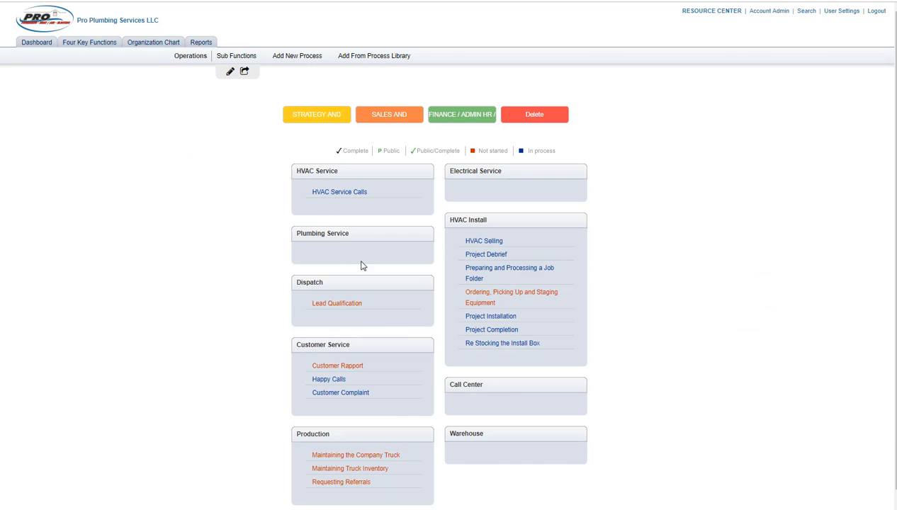
left_click(294, 61)
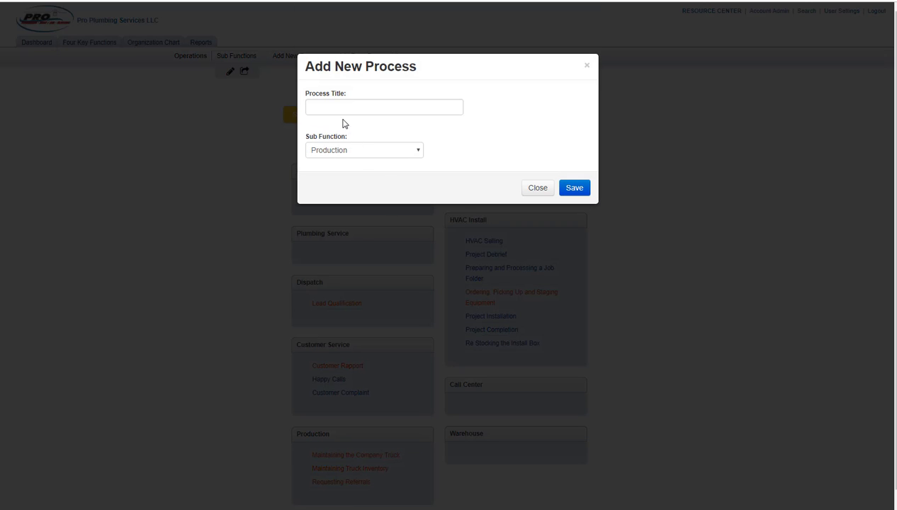
left_click(338, 106)
type("Kee")
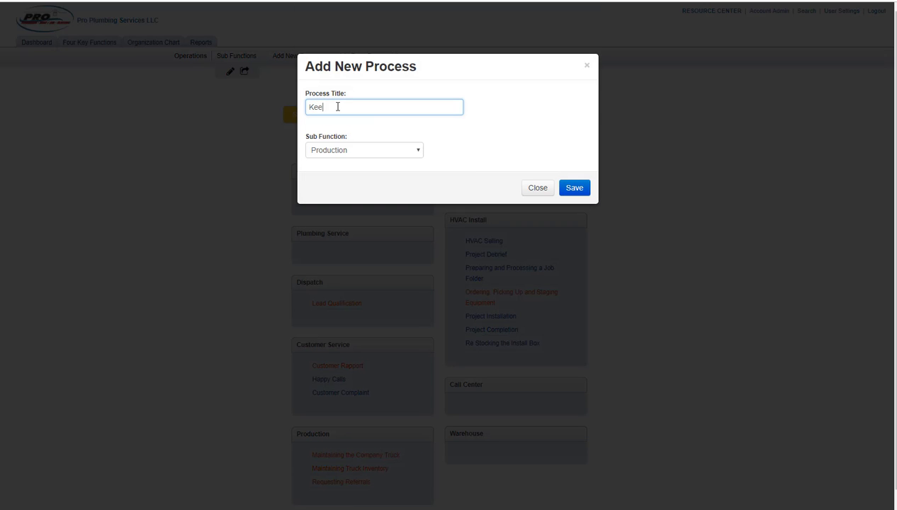
type("png")
key("BackSpace")
key("BackSpace")
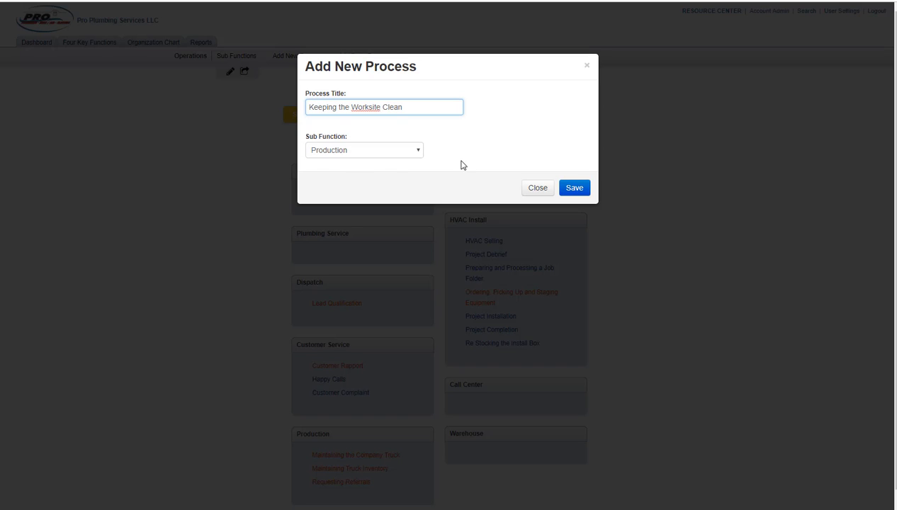
left_click(572, 189)
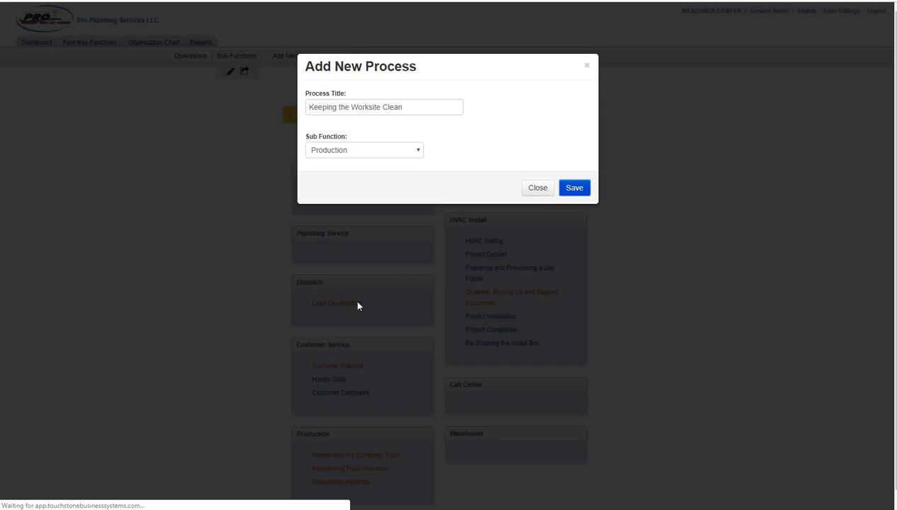
Open the Keeping the Worksite Clean process and save "Maintain a clean, organized job site" as its objective, without the bullet
scroll(358, 382, "down", 1)
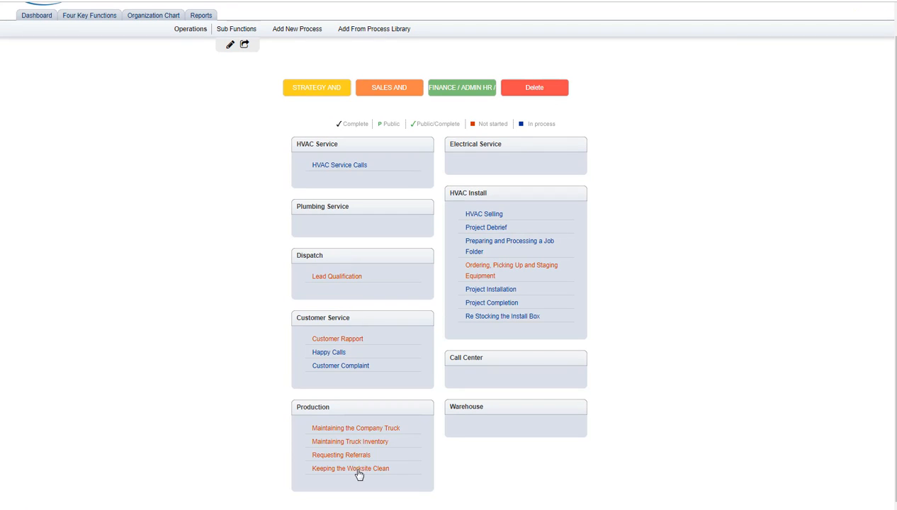
left_click(358, 471)
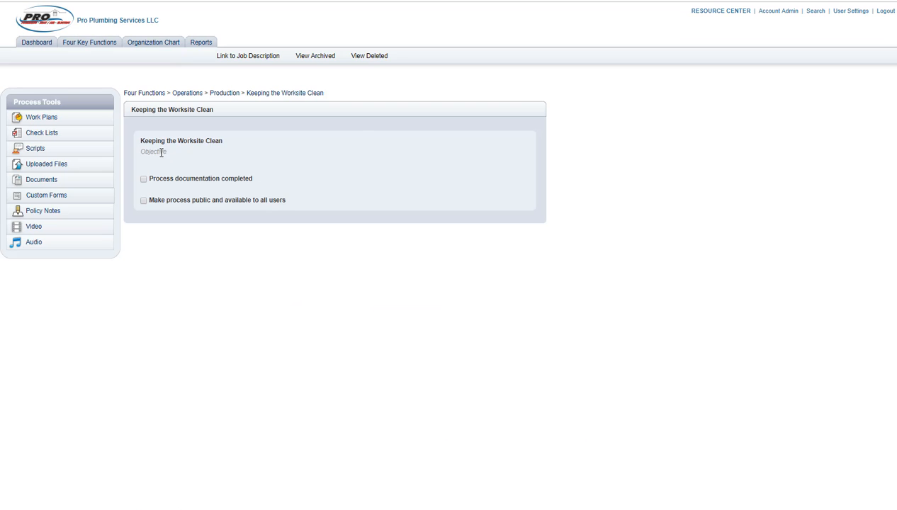
left_click(159, 155)
right_click(159, 158)
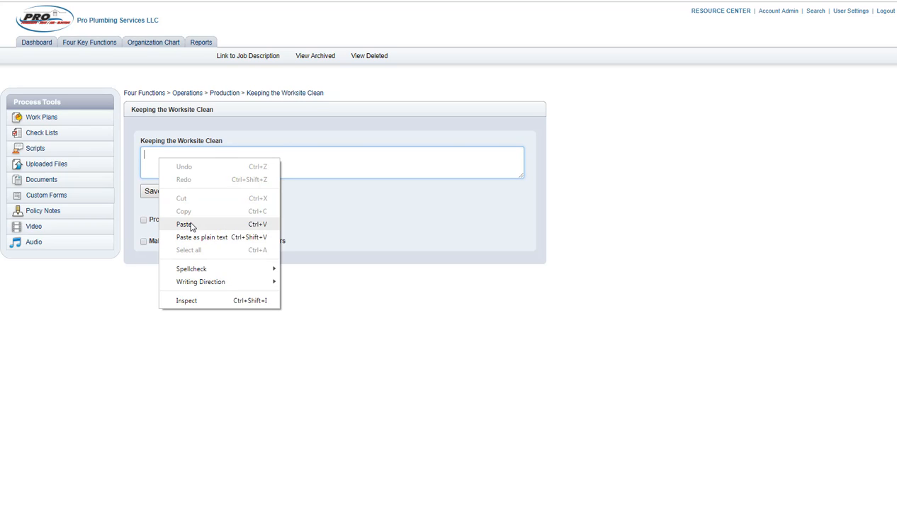
left_click(190, 237)
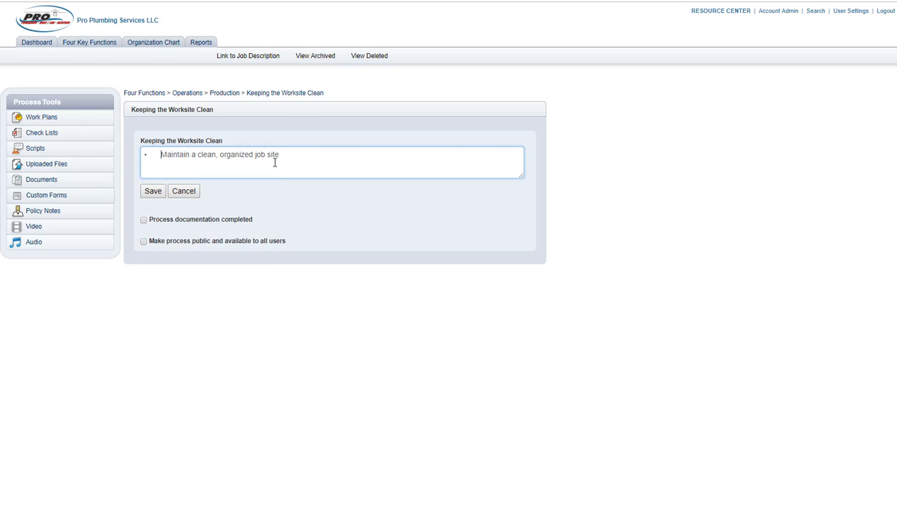
key("BackSpace")
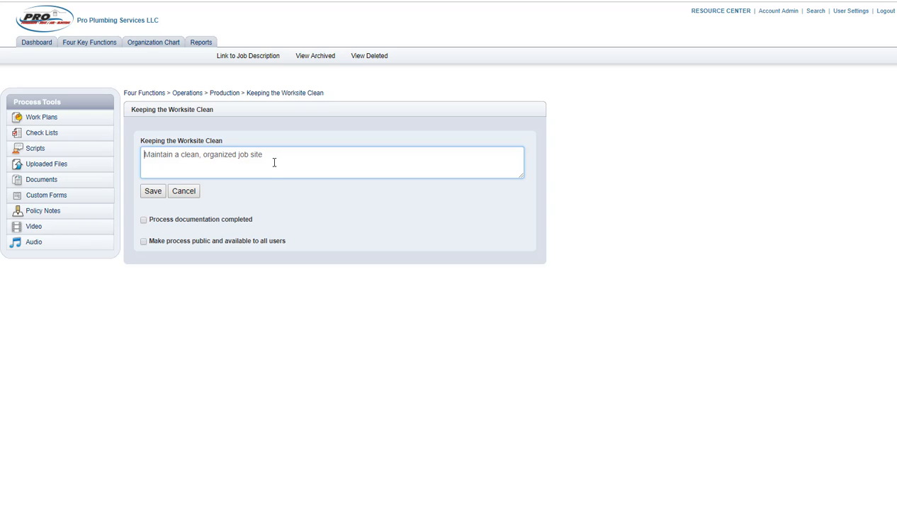
left_click(152, 191)
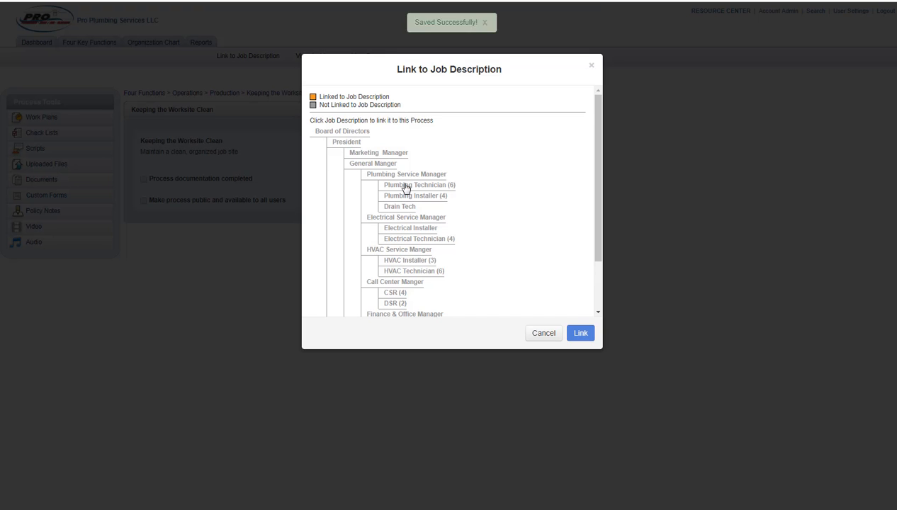
Link the Keeping the Worksite Clean process to the Plumbing Technician, Plumbing Installer and Drain Tech job descriptions as tactical
left_click(402, 187)
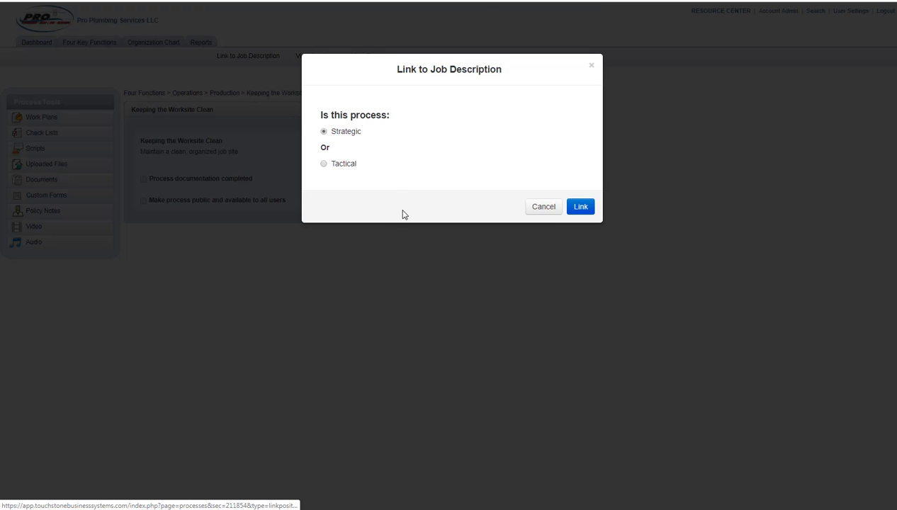
left_click(325, 165)
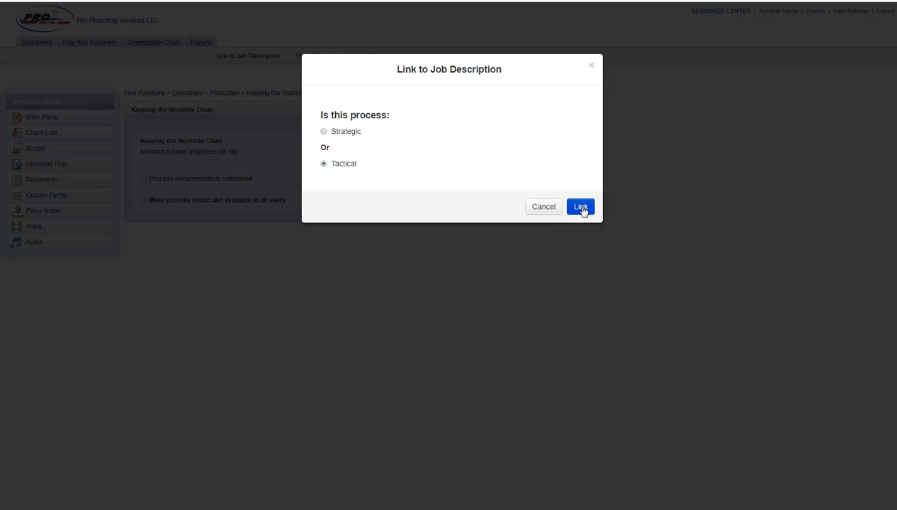
left_click(580, 207)
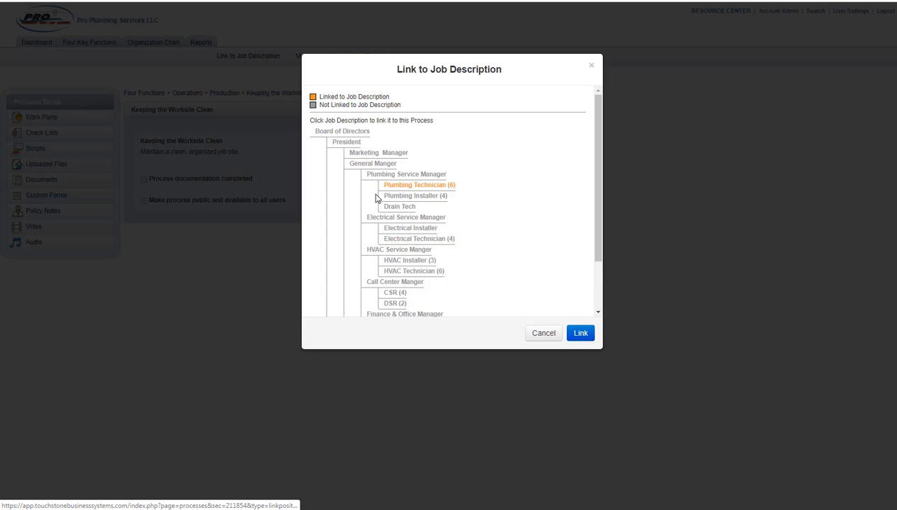
left_click(399, 197)
left_click(324, 165)
left_click(581, 206)
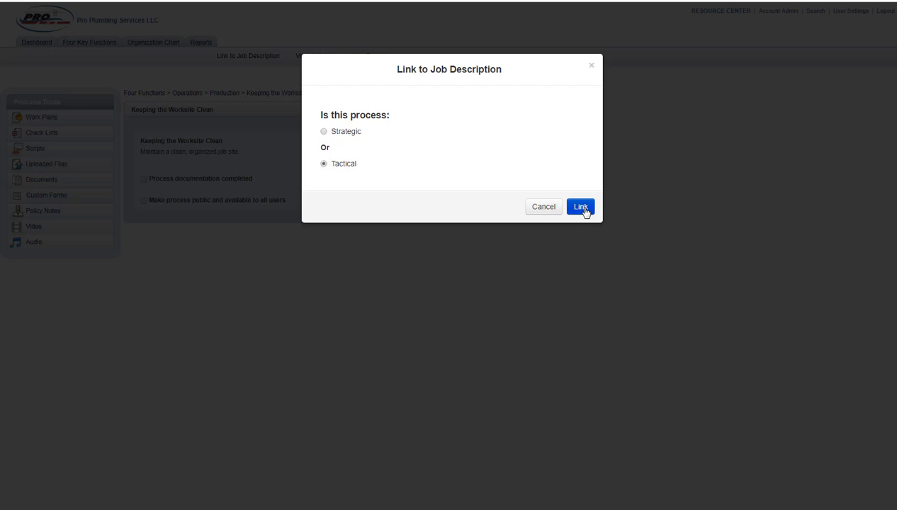
left_click(390, 206)
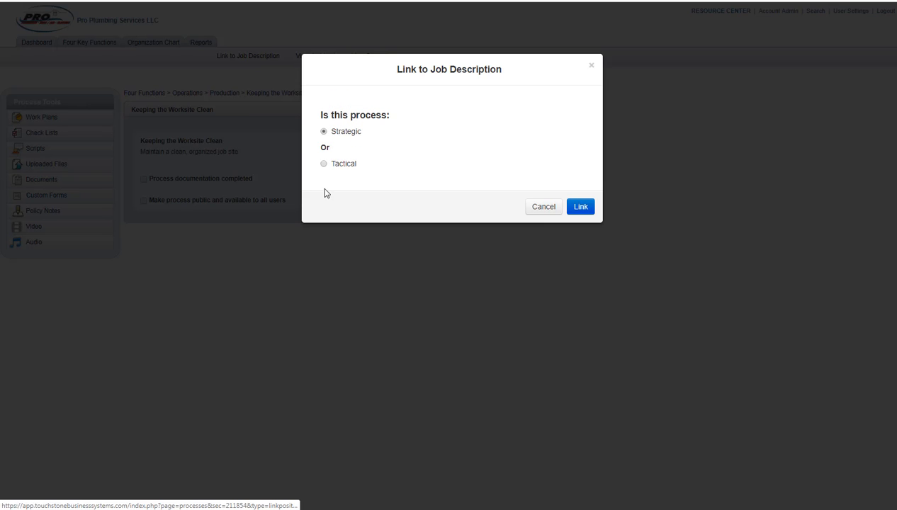
left_click(324, 163)
left_click(554, 207)
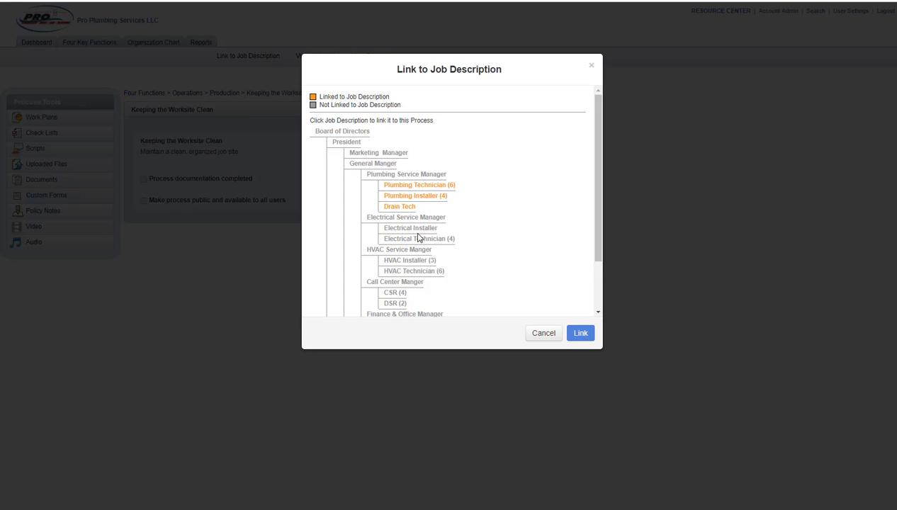
Link the Keeping the Worksite Clean process to the Electrical Installer and Electrical Technician job descriptions as tactical
left_click(388, 234)
left_click(324, 163)
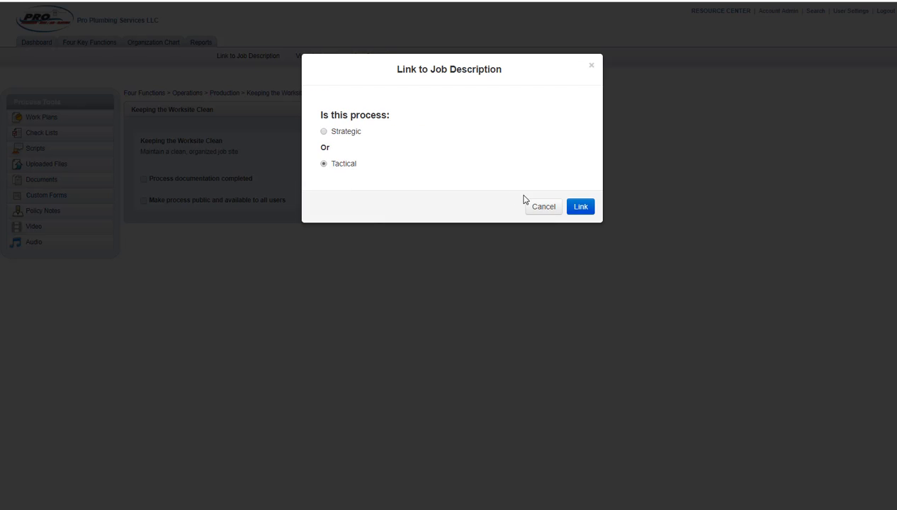
left_click(581, 206)
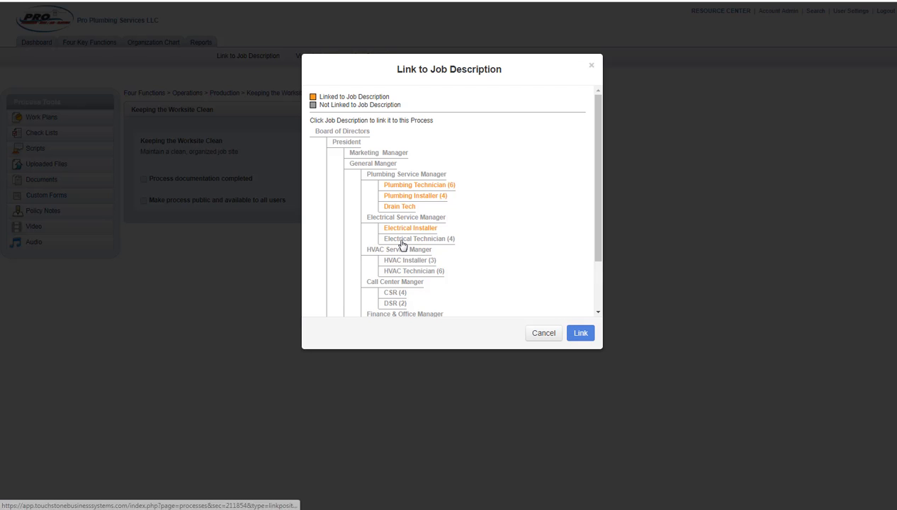
left_click(394, 240)
left_click(324, 163)
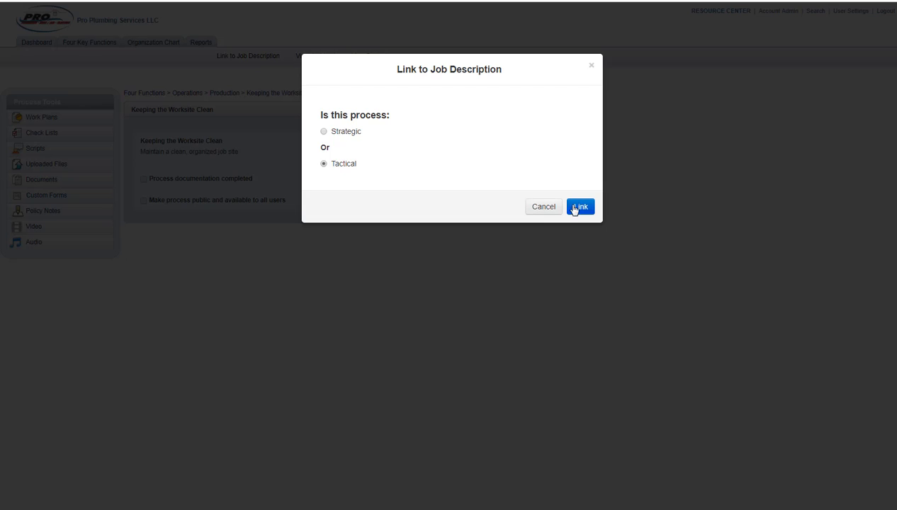
left_click(580, 206)
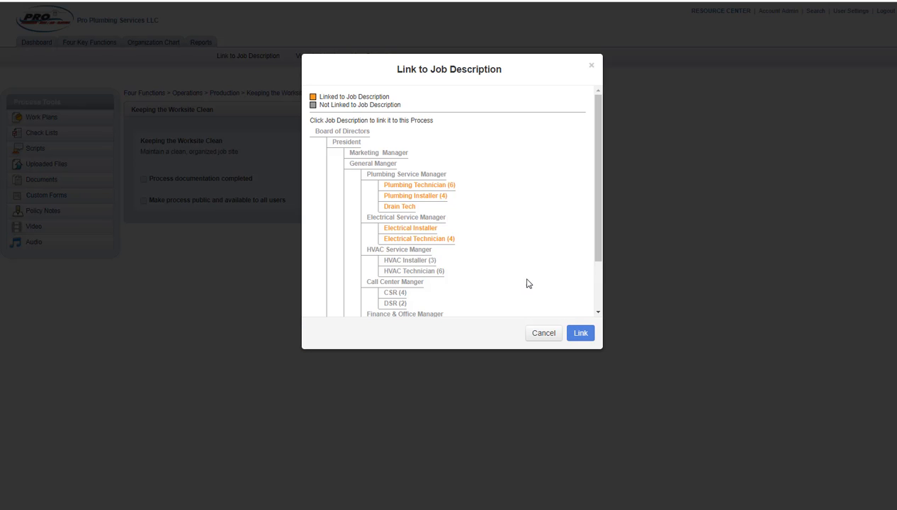
Link the Keeping the Worksite Clean process to the HVAC Installer and HVAC Technician job descriptions as tactical, and close the linking dialog
left_click(399, 262)
left_click(323, 164)
left_click(579, 206)
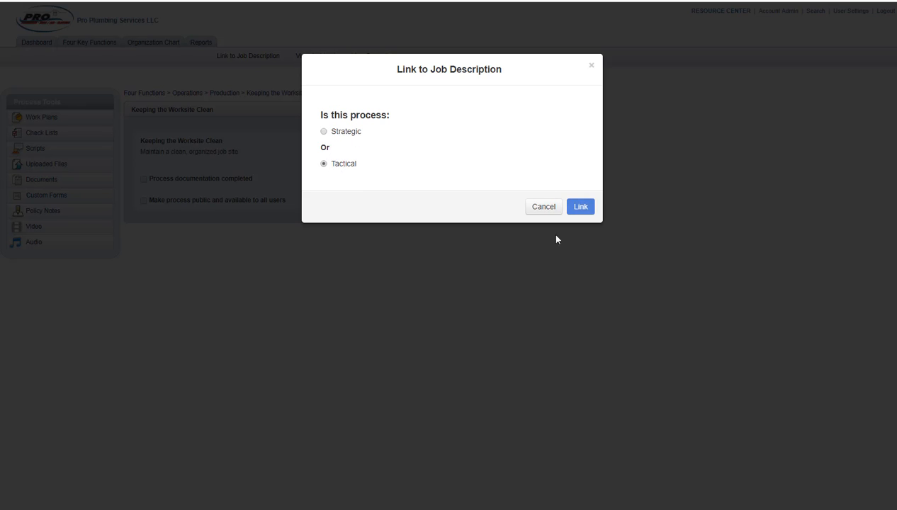
left_click(414, 272)
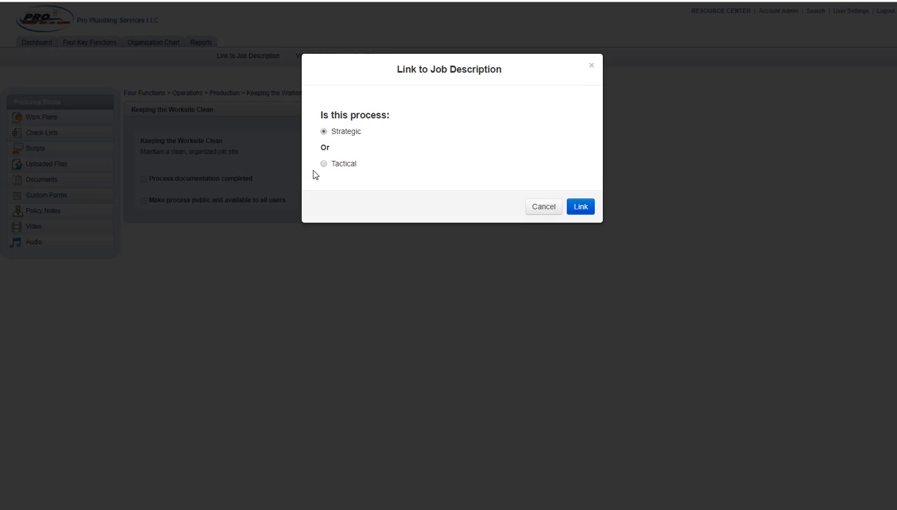
left_click(323, 164)
left_click(580, 206)
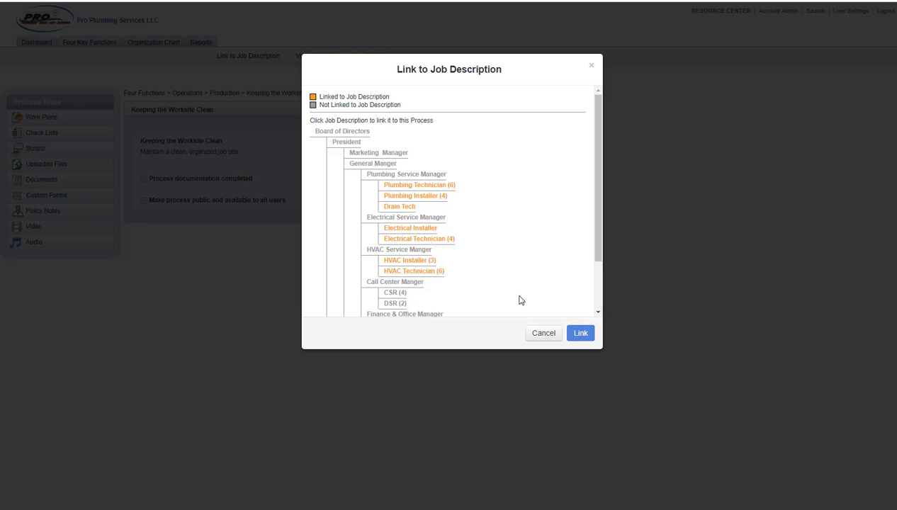
left_click(544, 334)
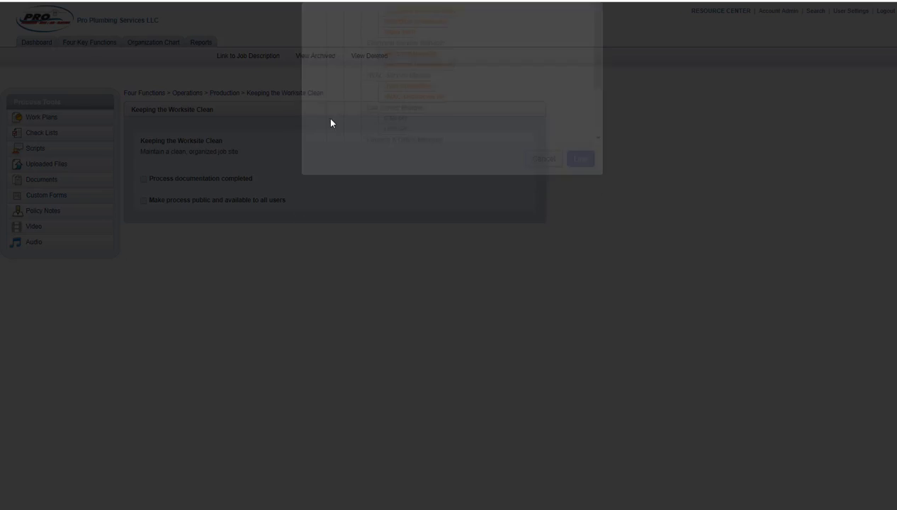
left_click(274, 54)
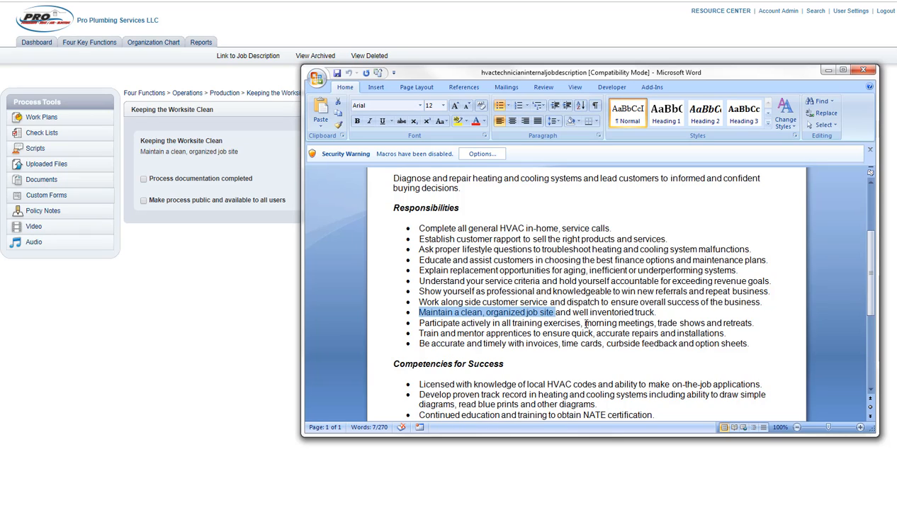
Switch to the Word job description and copy "morning meetings, trade shows and retreats" from the responsibilities
left_click_drag(585, 324, 738, 323)
key("ctrl+c")
right_click(727, 325)
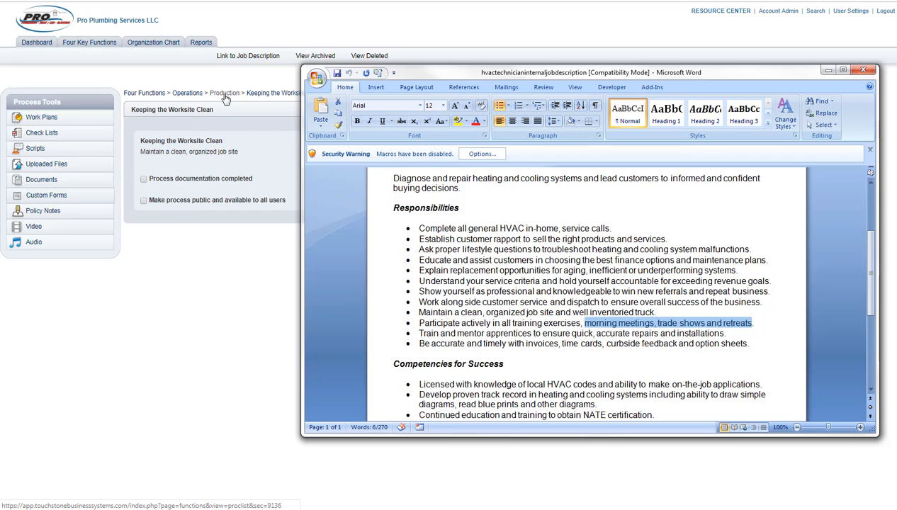
In Touchstone's Strategy and Management function, add a process titled "morning meetings, trade shows and retreats" under the Management sub function
left_click(144, 93)
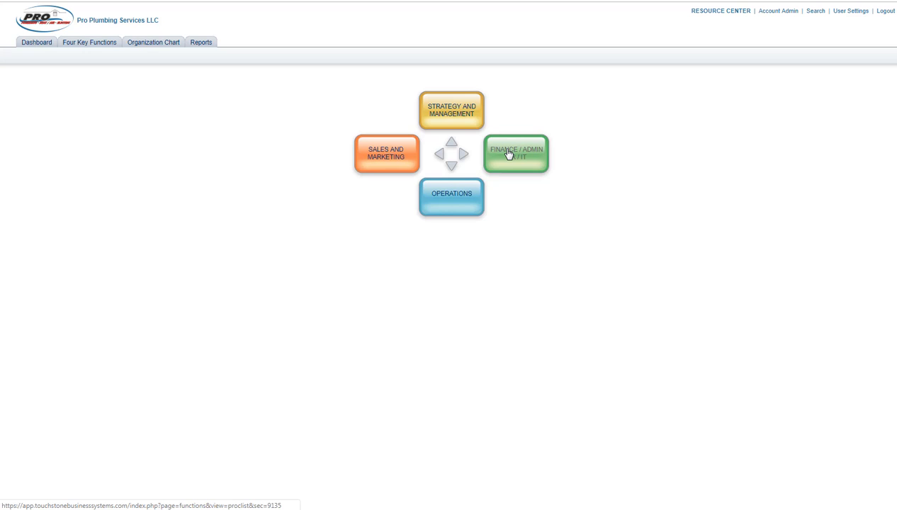
left_click(457, 112)
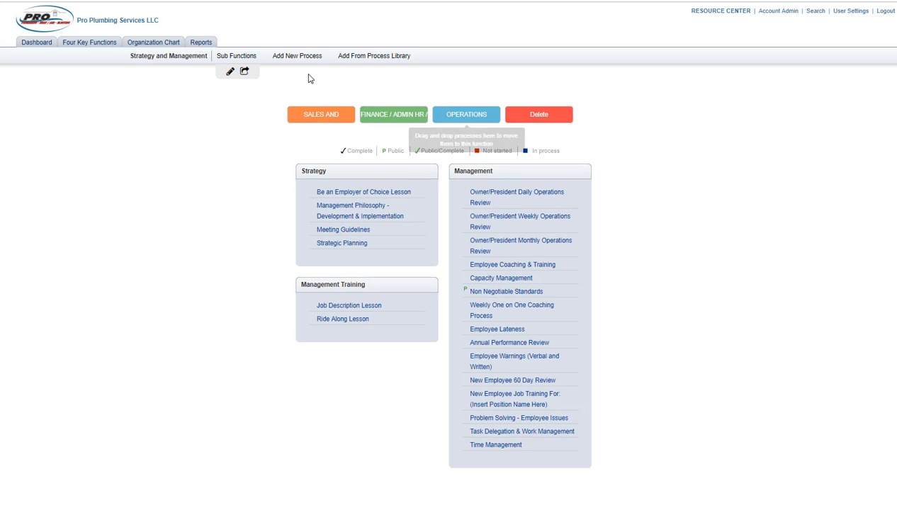
left_click(296, 56)
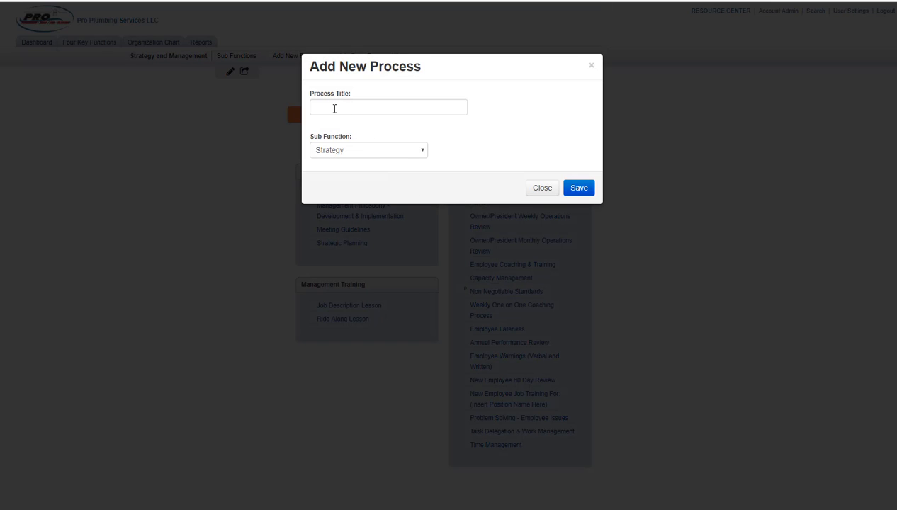
left_click(332, 108)
right_click(332, 107)
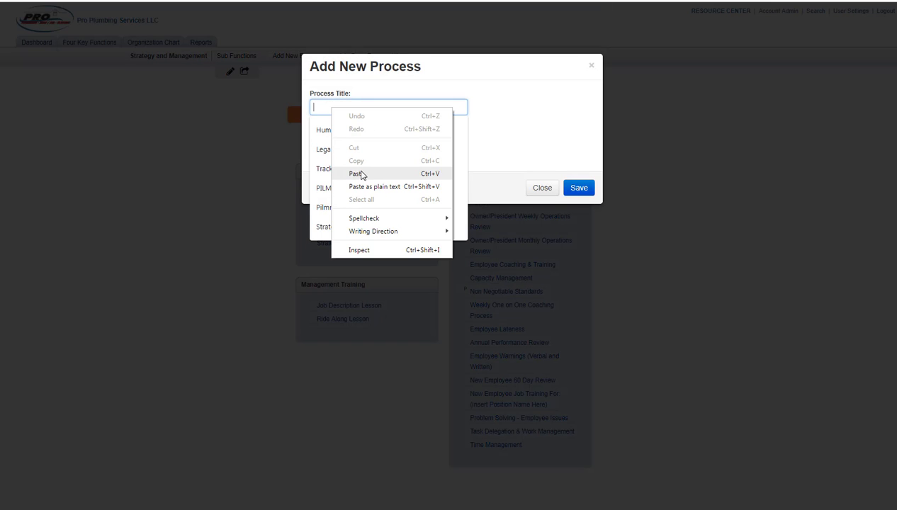
key("Escape")
key("ctrl+v")
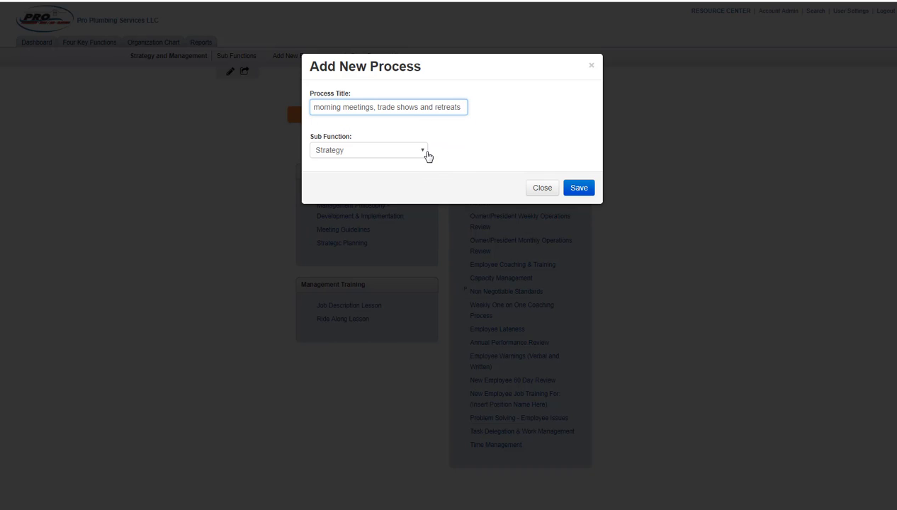
left_click(419, 152)
left_click(339, 172)
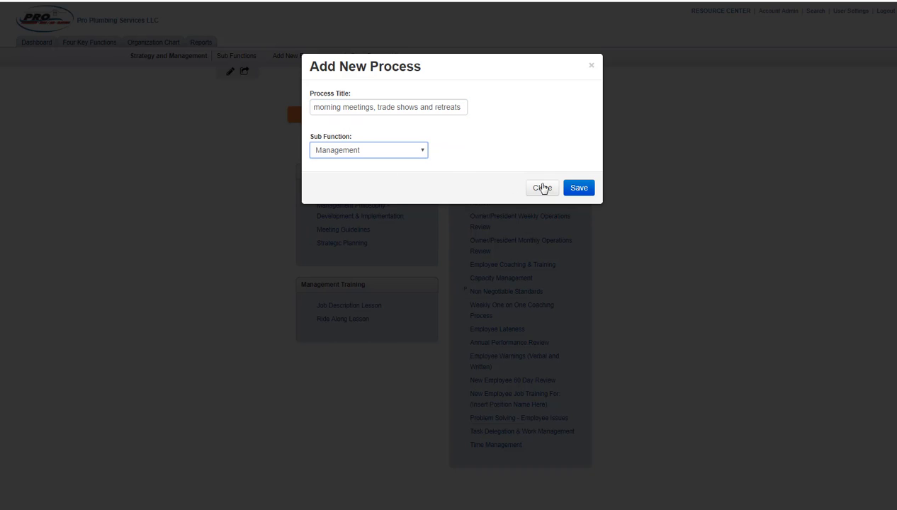
left_click(576, 191)
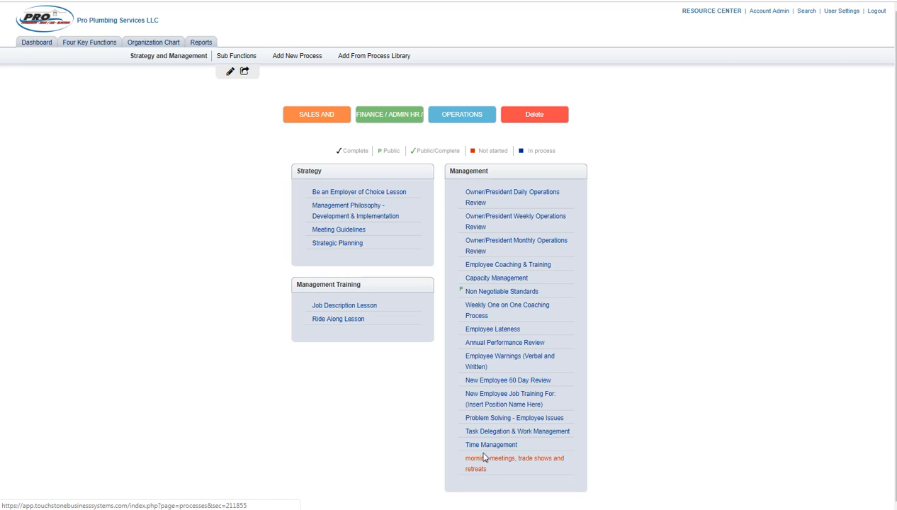
Open the new process's description for editing, and copy "Participate actively in all training exercises, morning meetings, trade shows and retreats" from the Word job description
left_click(484, 458)
left_click(166, 153)
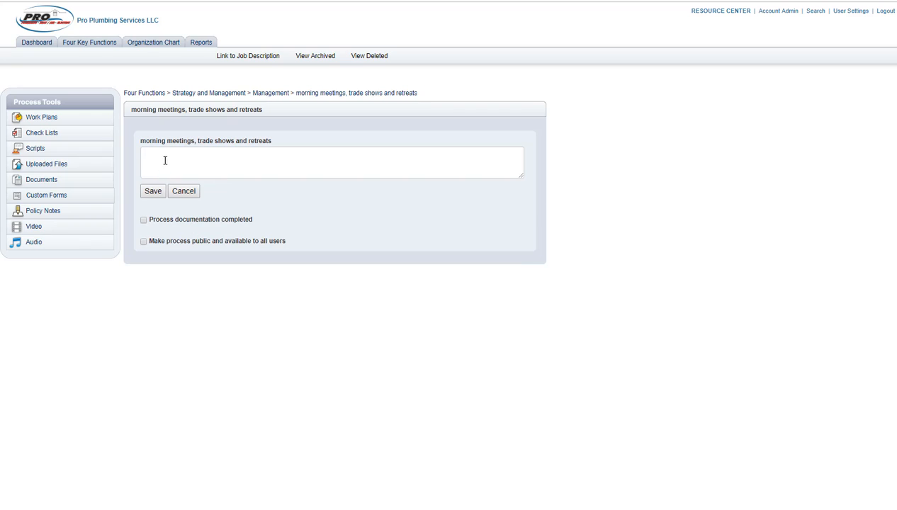
key("alt+Tab")
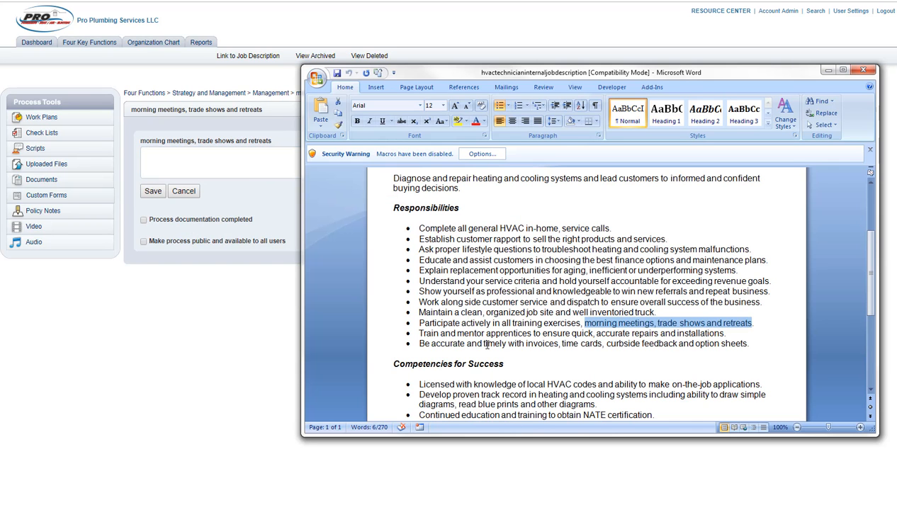
left_click_drag(421, 323, 749, 323)
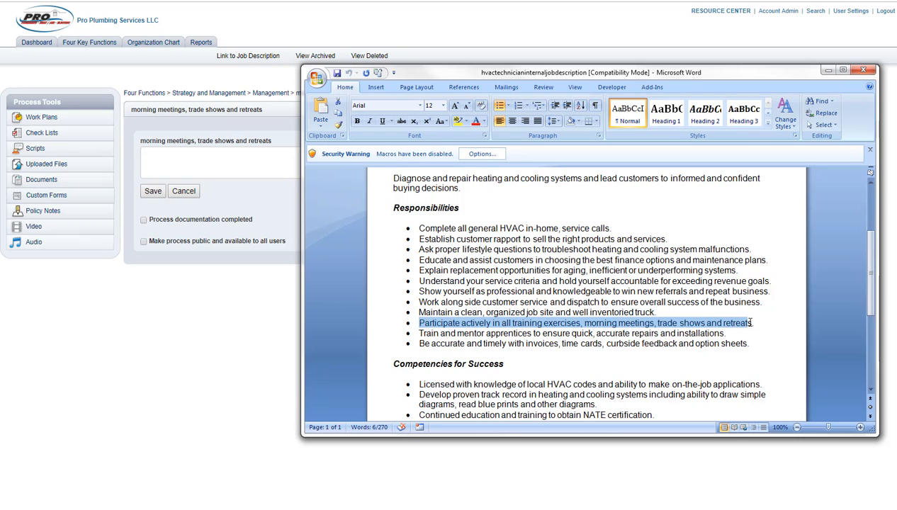
right_click(644, 323)
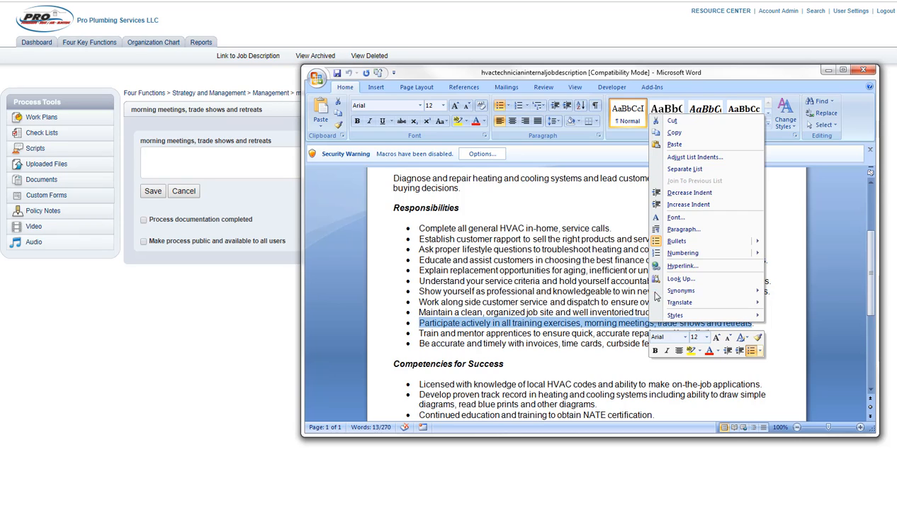
left_click(673, 132)
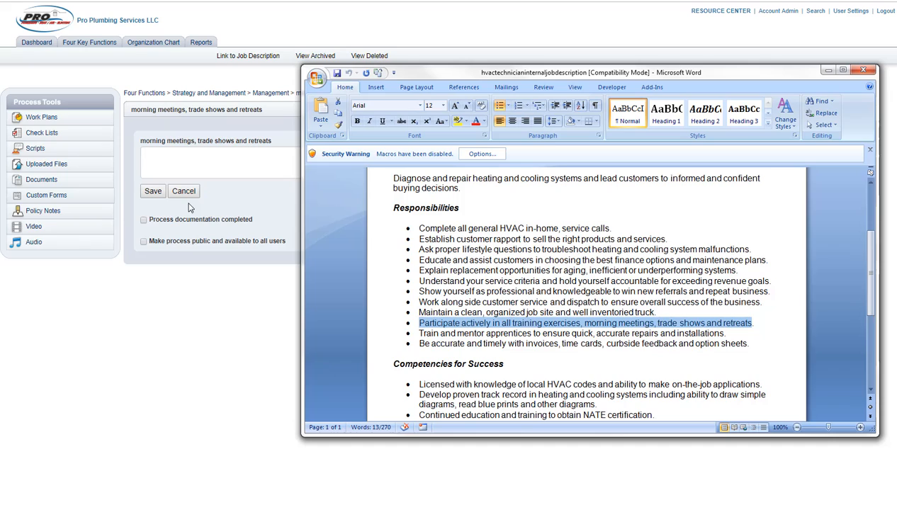
Paste the copied responsibility as plain text into the Touchstone process description, remove the trailing characters, and save it
left_click(160, 161)
right_click(159, 161)
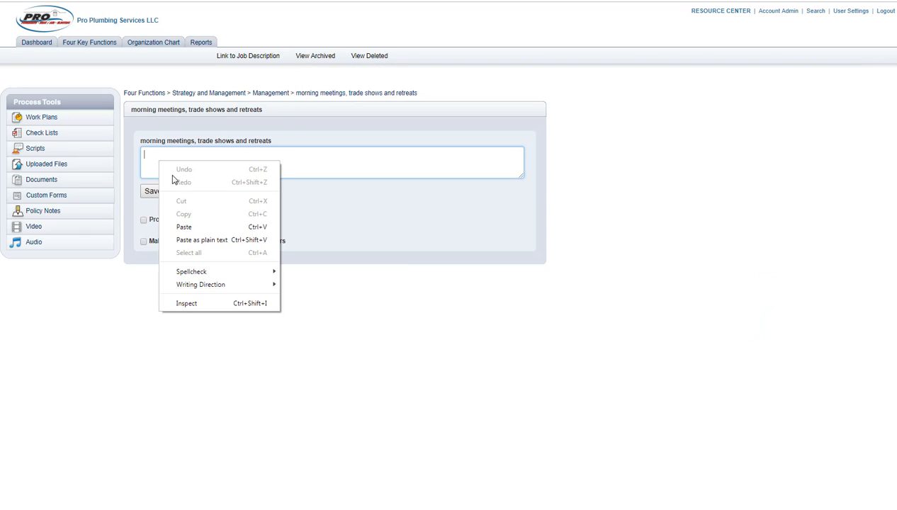
left_click(193, 238)
key("BackSpace")
key("BackSpace")
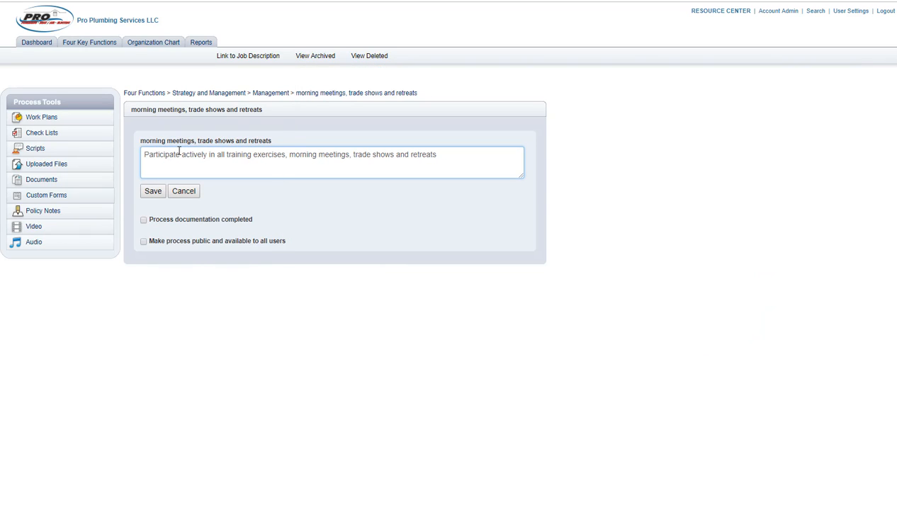
left_click(153, 191)
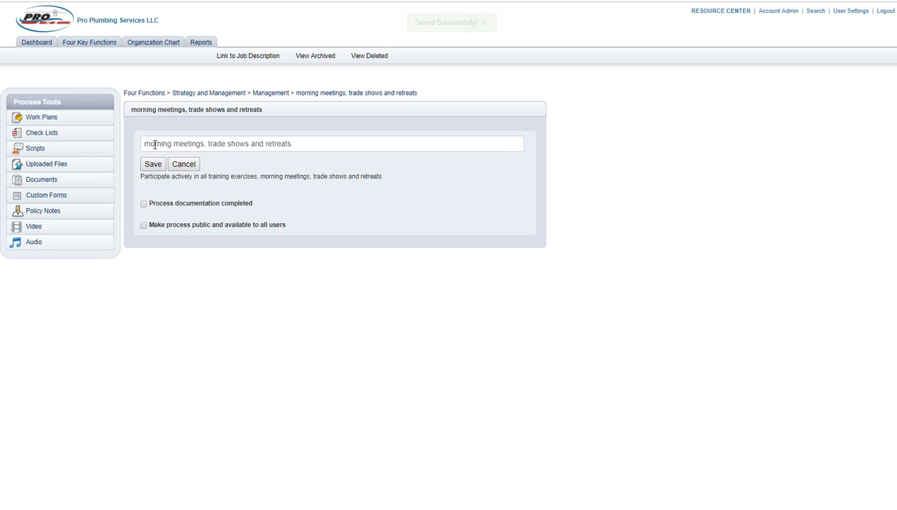
Capitalize the process title as "Morning Meetings, Trade Shows and Retreats" and save it
left_click(151, 143)
key("BackSpace")
type("M")
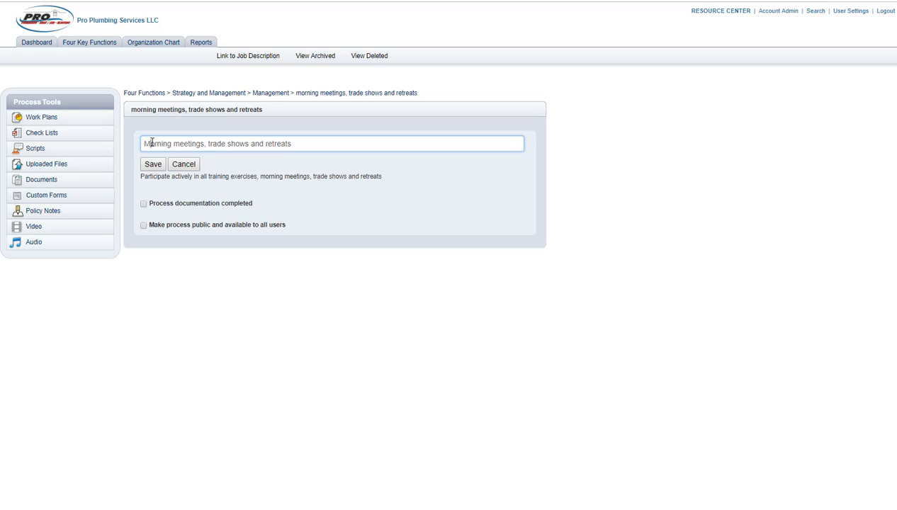
left_click(177, 144)
key("BackSpace")
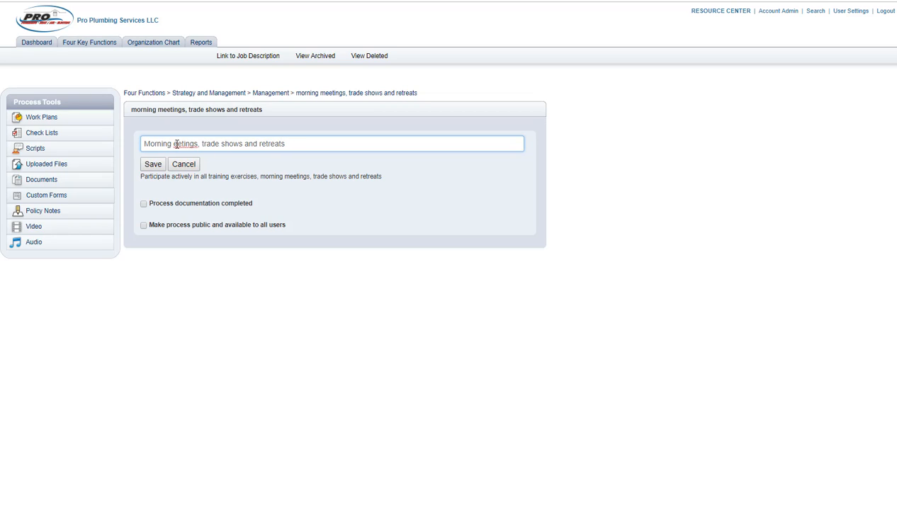
type("Me")
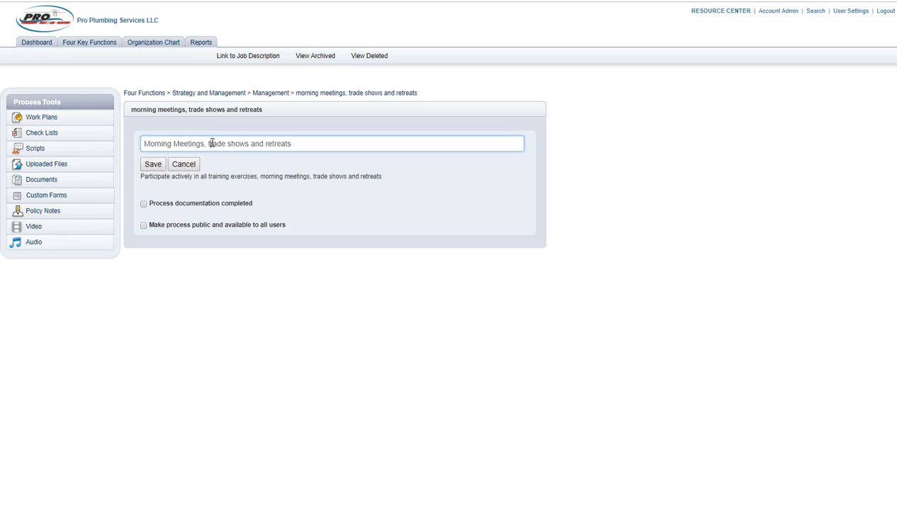
key("BackSpace")
type("T")
key("BackSpace")
type("S")
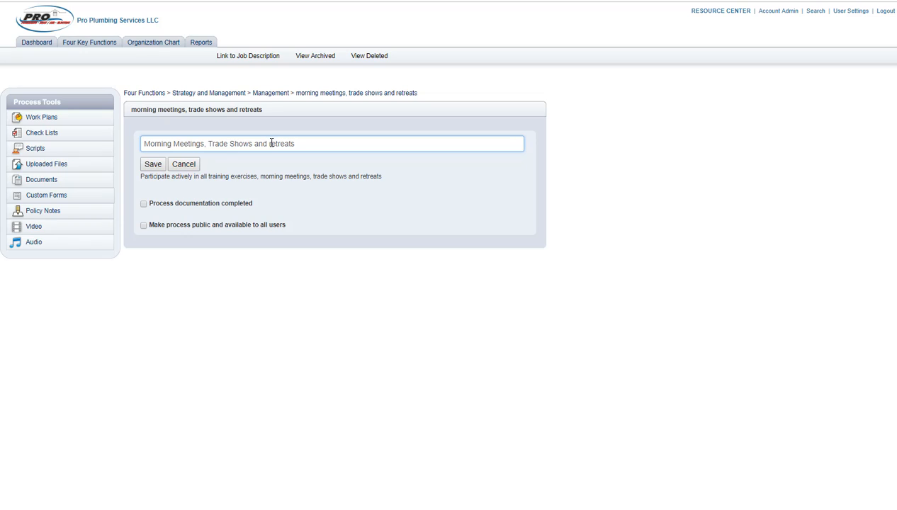
key("BackSpace")
type("R")
left_click(153, 165)
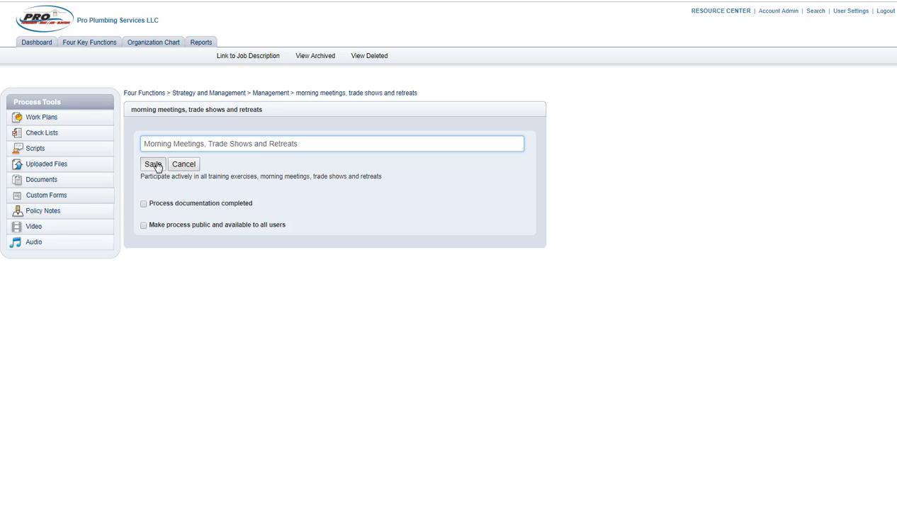
Create a work plan titled "Morning Meetings" in the process
left_click(31, 120)
left_click(223, 159)
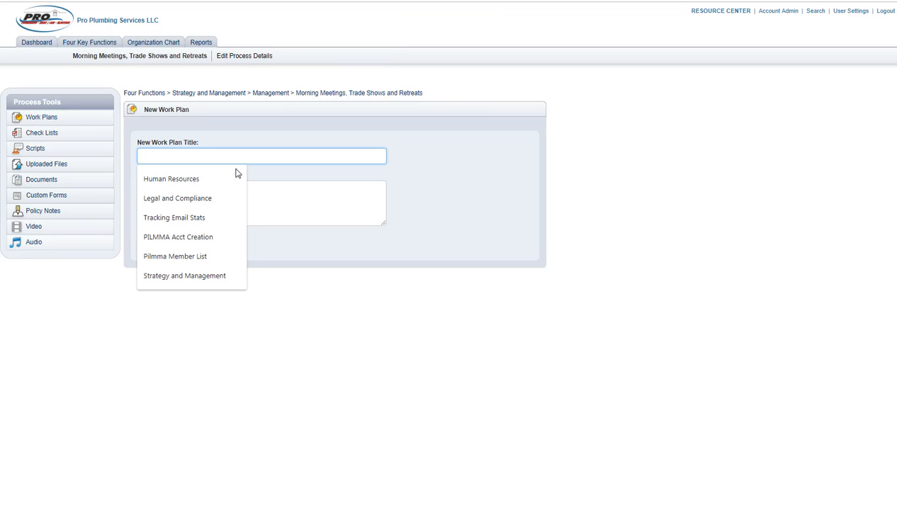
type("Morning Met")
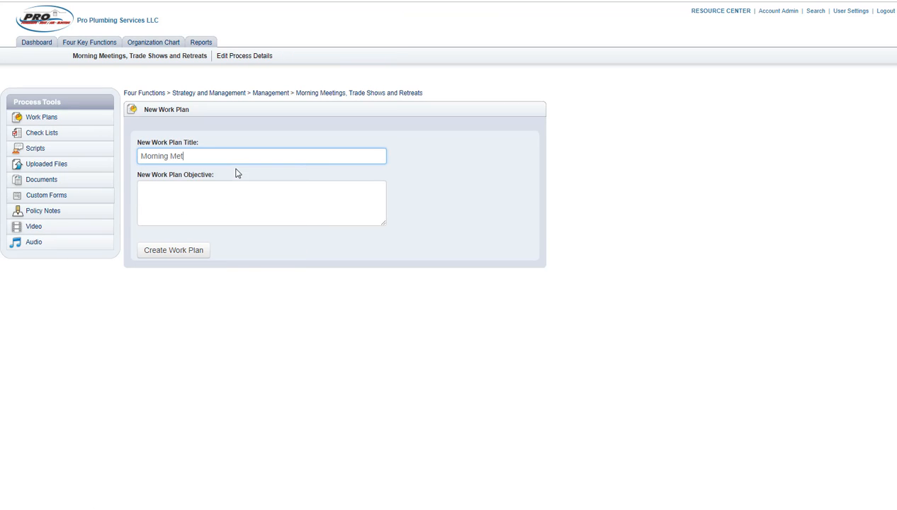
key("BackSpace")
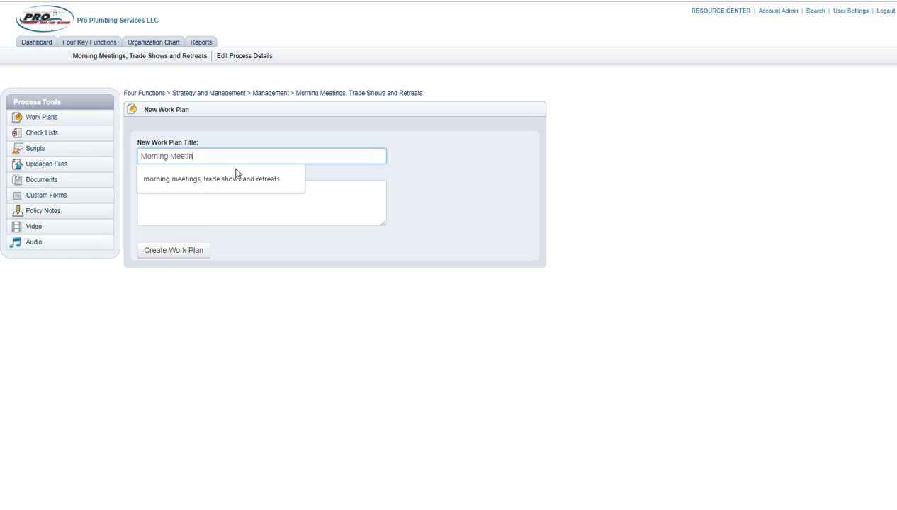
left_click(185, 252)
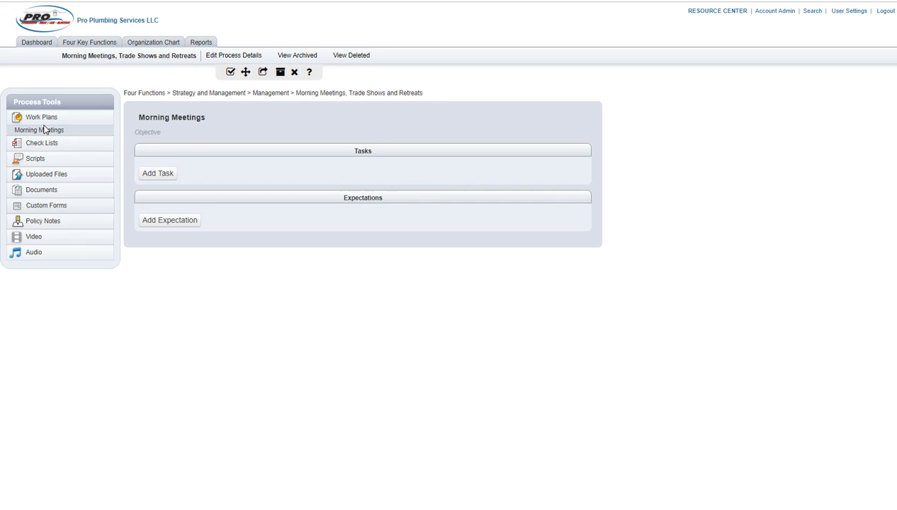
Create a second work plan titled "Trade Shows" in the process
left_click(42, 117)
left_click(185, 155)
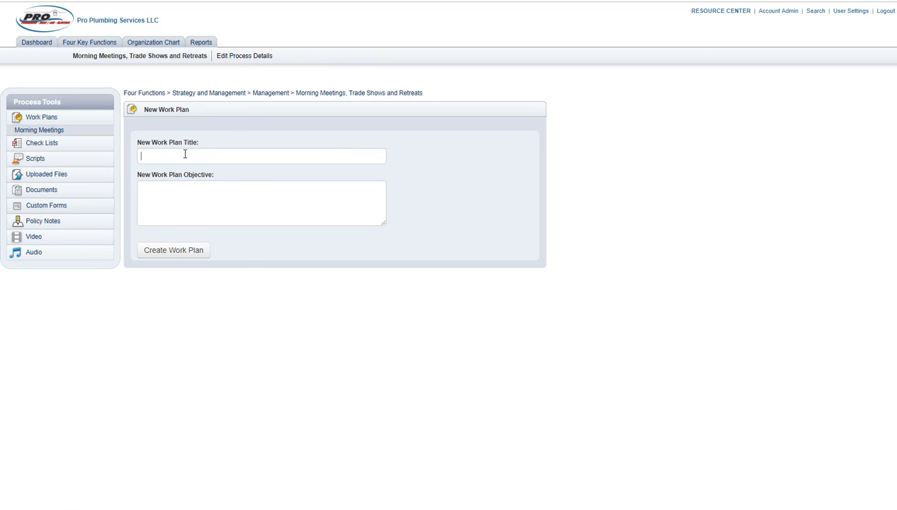
type("Trade Shows")
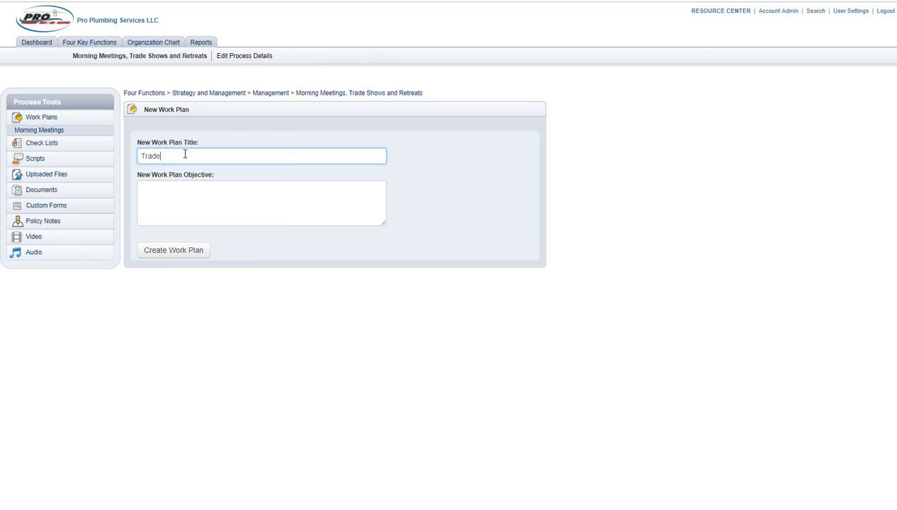
left_click(174, 250)
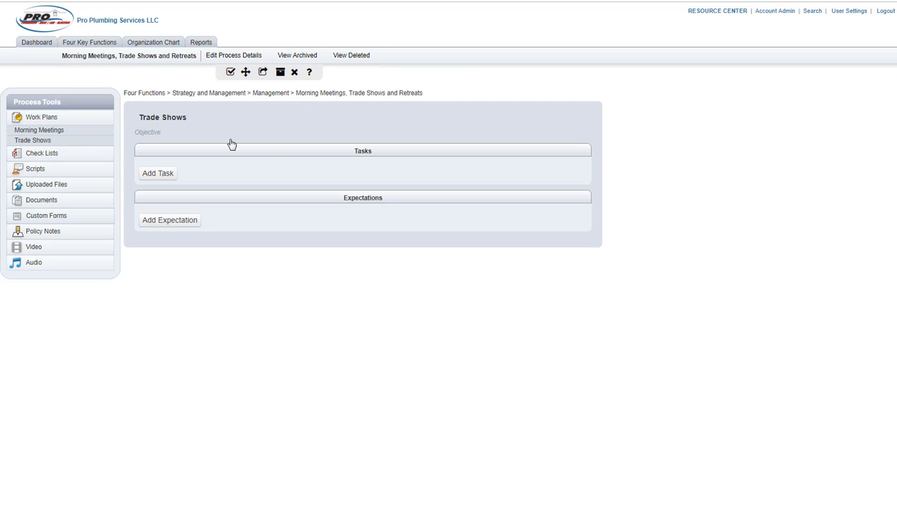
Create a third work plan titled "Company Retreats" in the process
left_click(160, 153)
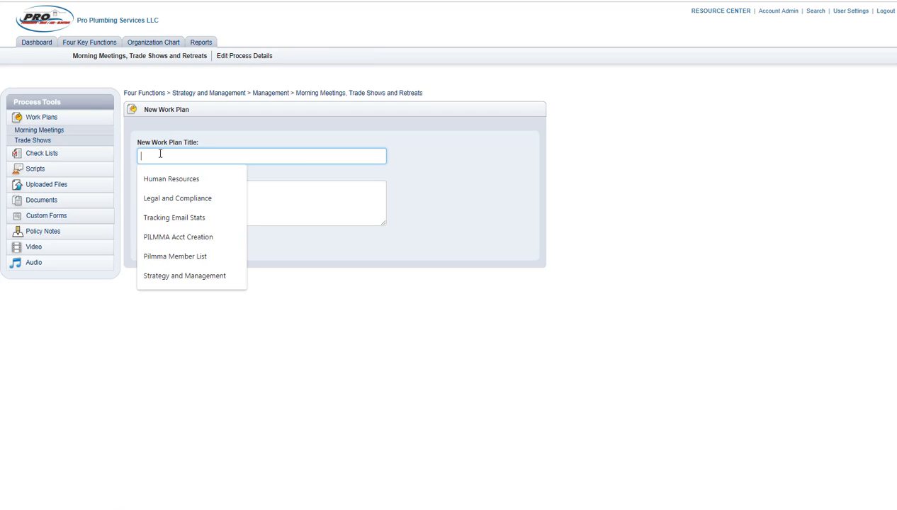
type("Compan")
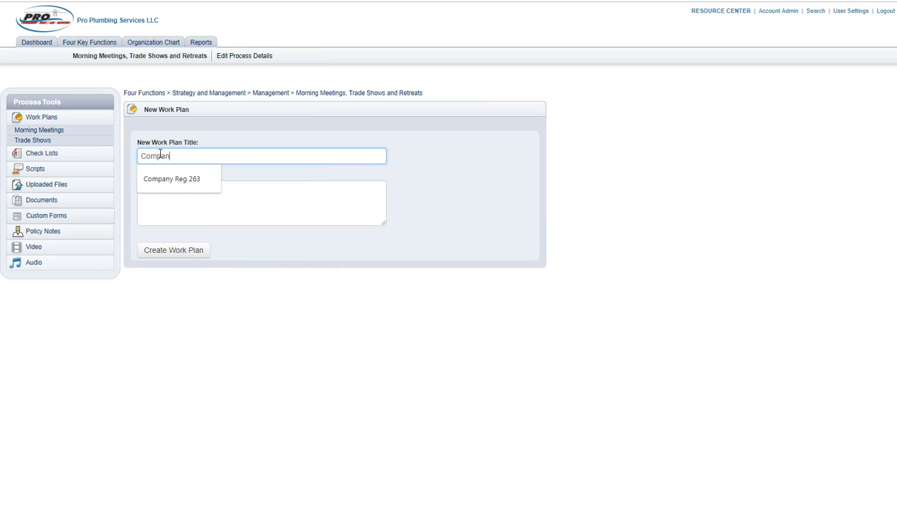
type("y Retreats")
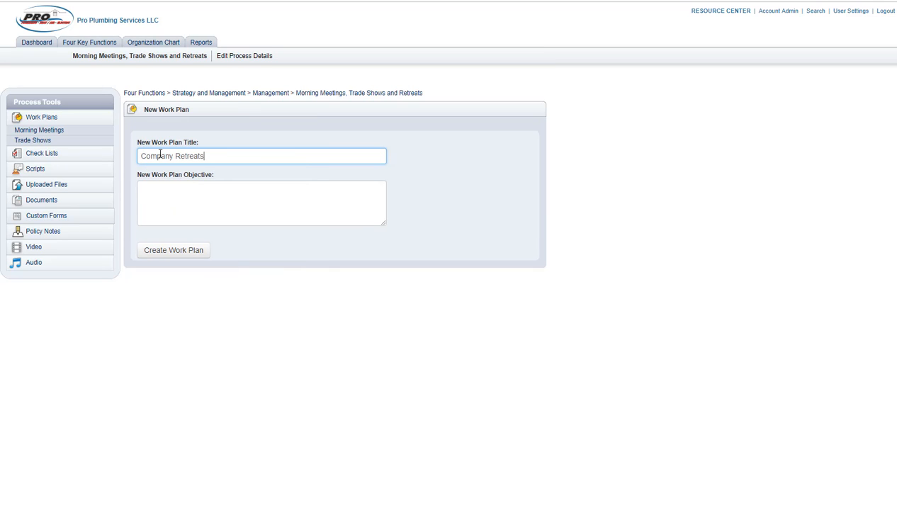
left_click(182, 255)
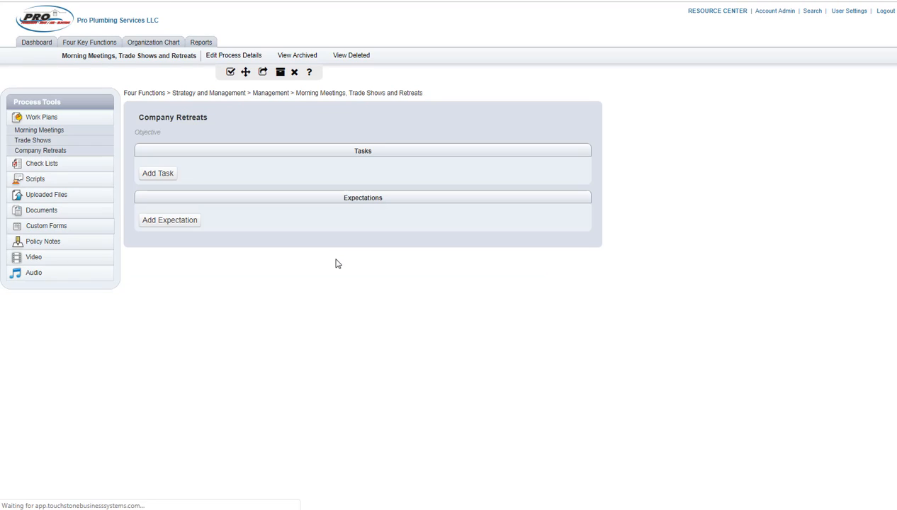
Return to the process details and make the process public and available to all users instead of linking individual job descriptions
left_click(230, 72)
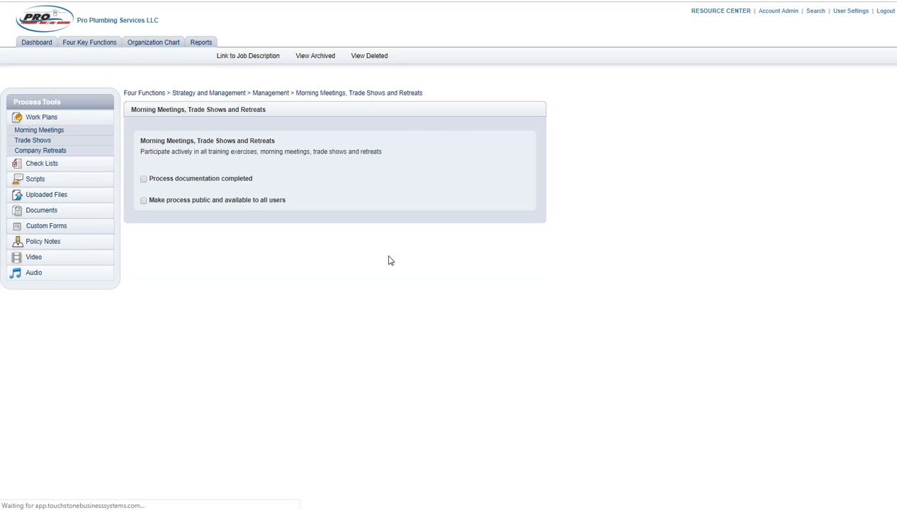
left_click(244, 58)
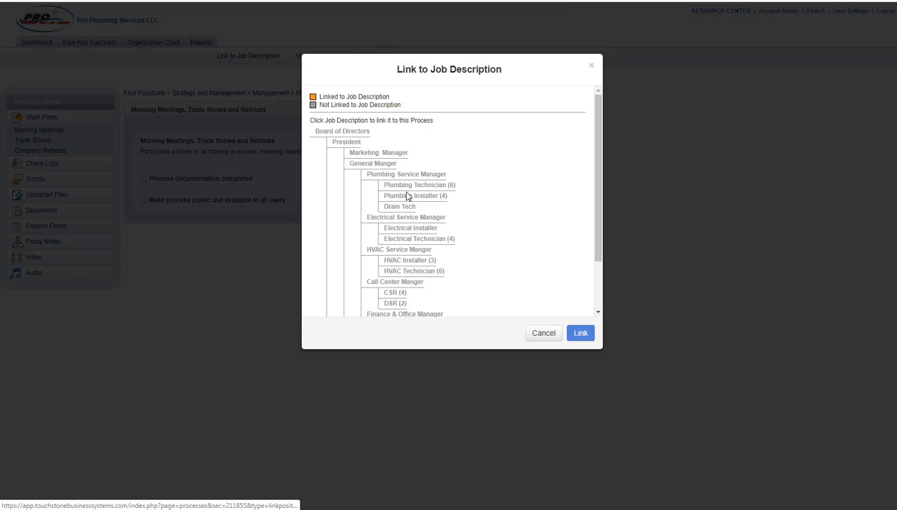
left_click(547, 333)
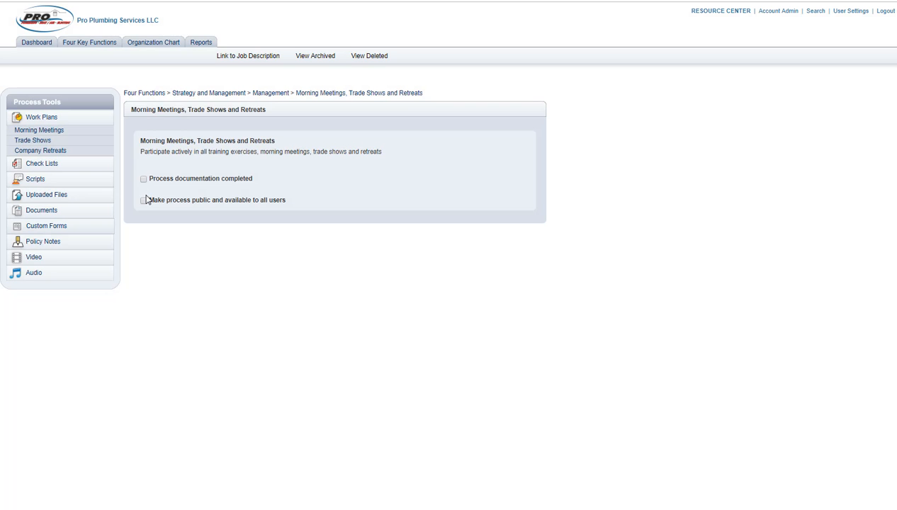
left_click(144, 200)
Check the apprentice training responsibility in the Word job description, and search all Touchstone content for "train"
key("alt+Tab")
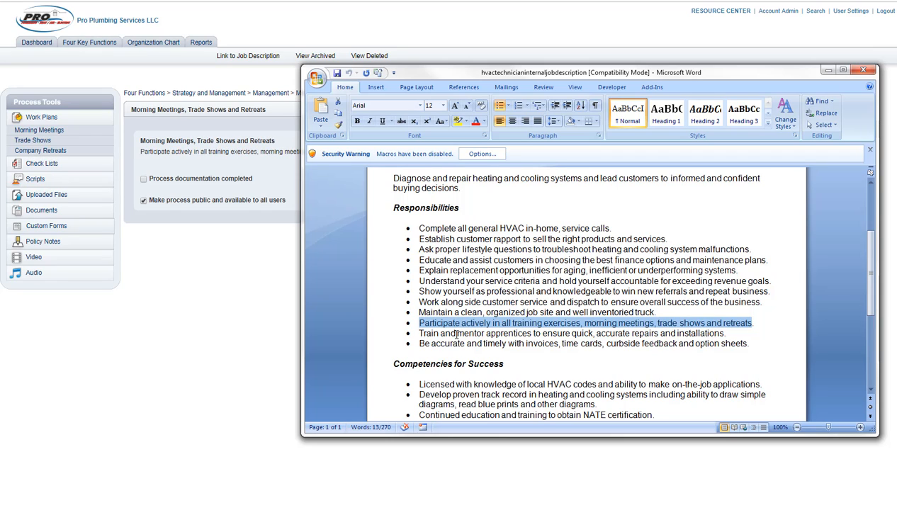
left_click(202, 322)
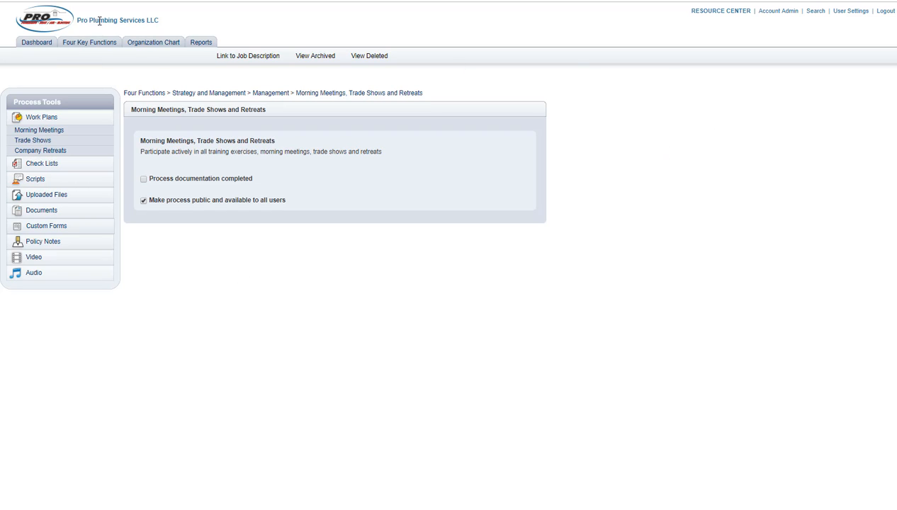
left_click(815, 12)
left_click(295, 114)
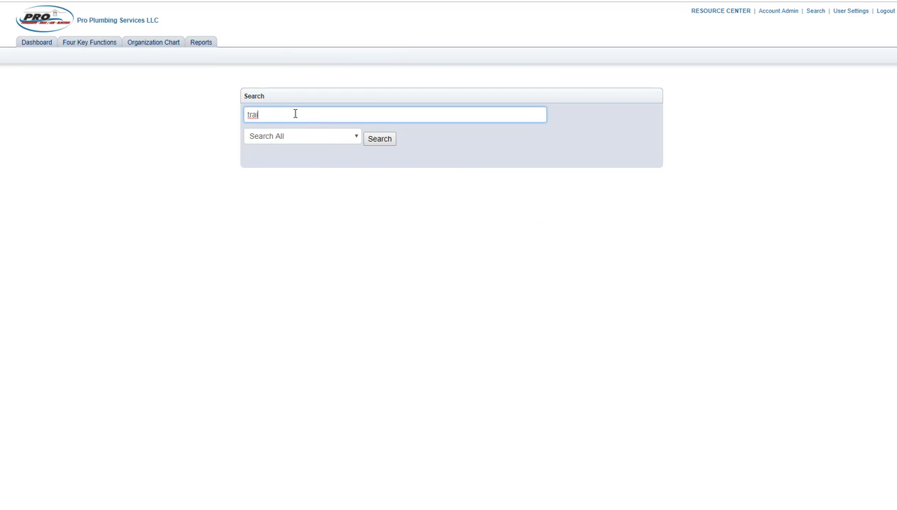
key("Return")
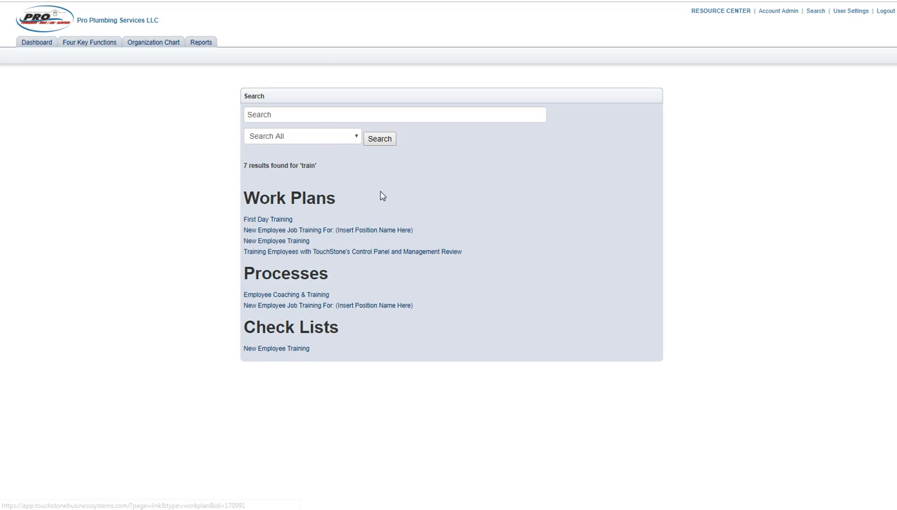
In the Word job description, copy the responsibility about accurate and timely invoices, time cards, curbside feedback and option sheets, and return to Touchstone
key("alt+Tab")
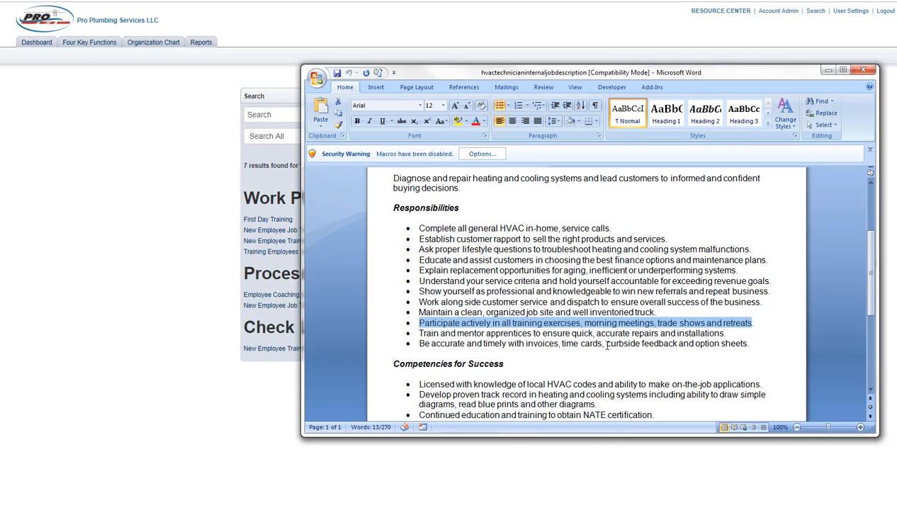
left_click_drag(420, 343, 736, 356)
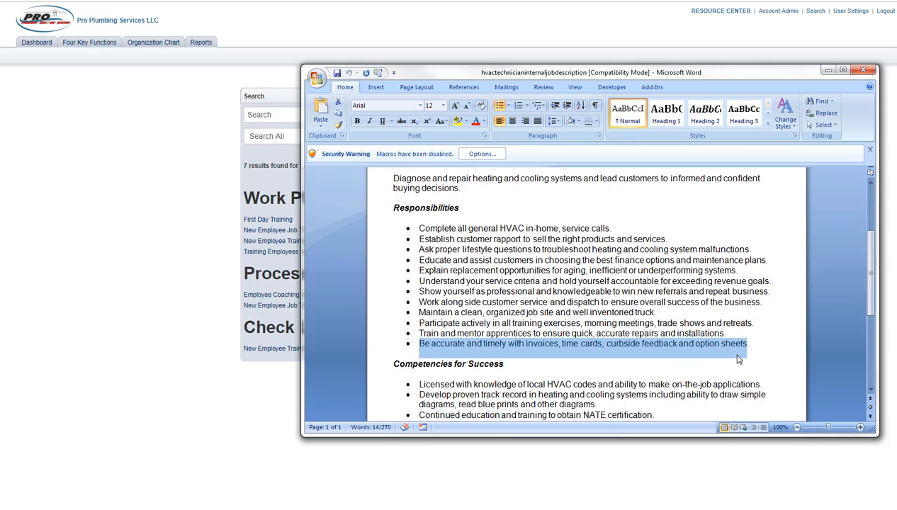
left_click(139, 451)
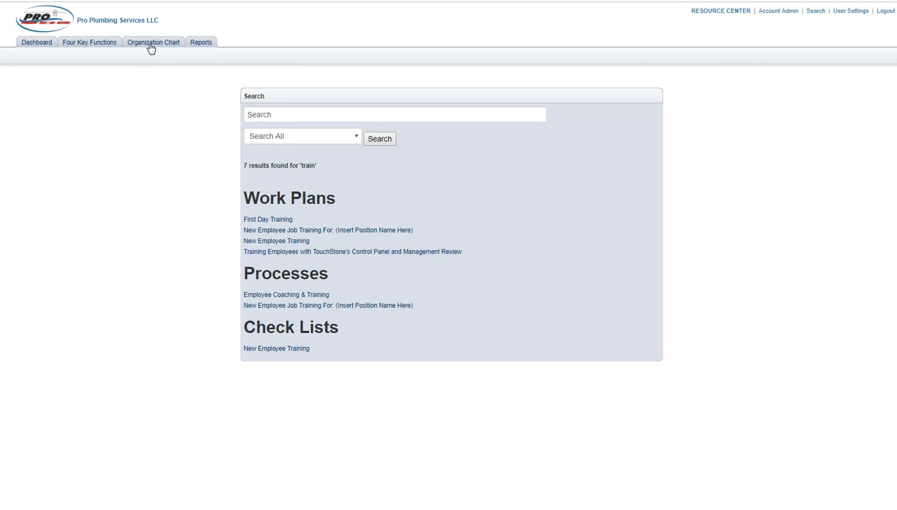
Add a new process titled "Paperwork" to the Administration sub function of Finance / Admin HR / IT
left_click(95, 44)
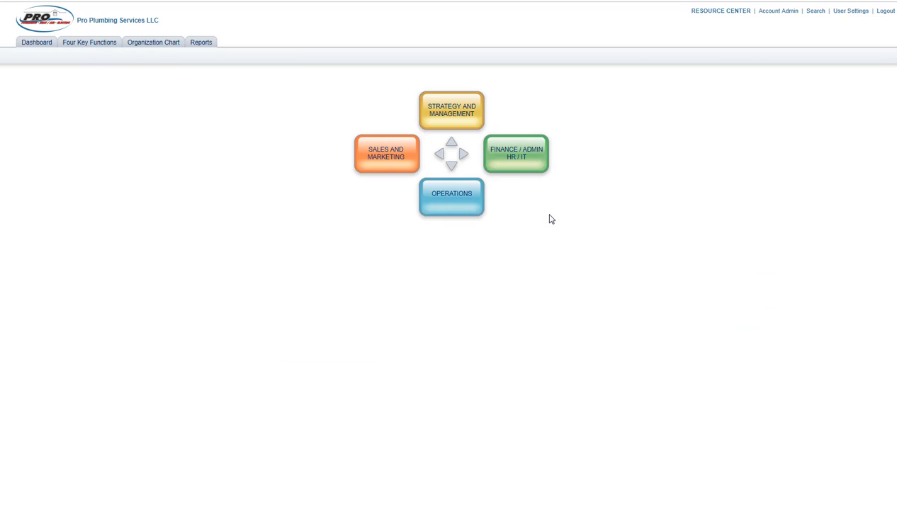
left_click(517, 154)
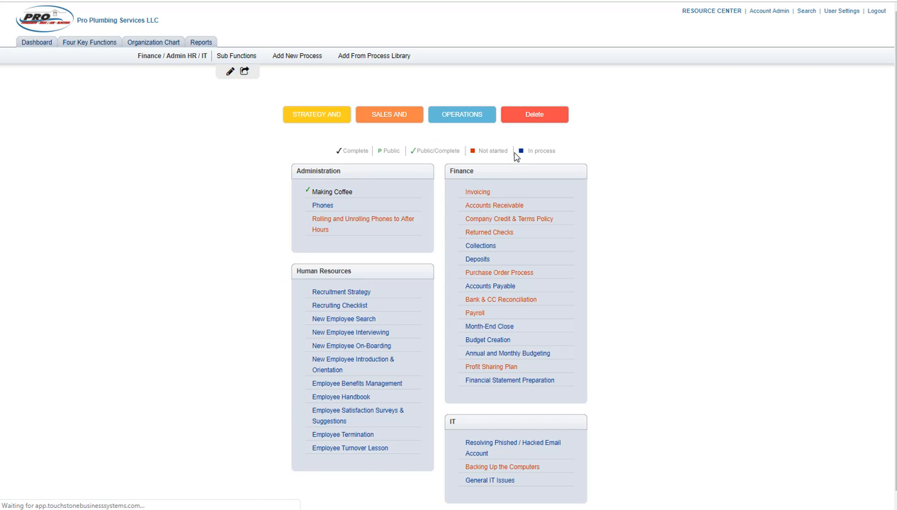
left_click(287, 57)
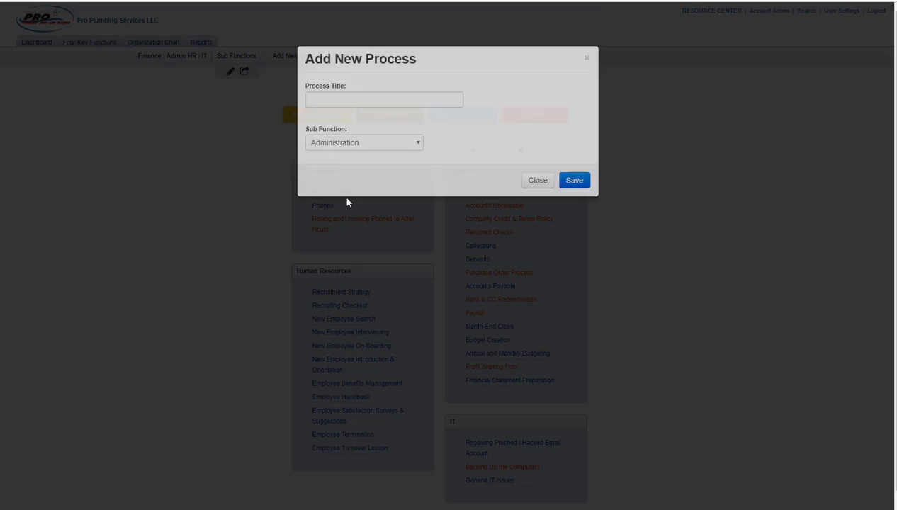
left_click(339, 106)
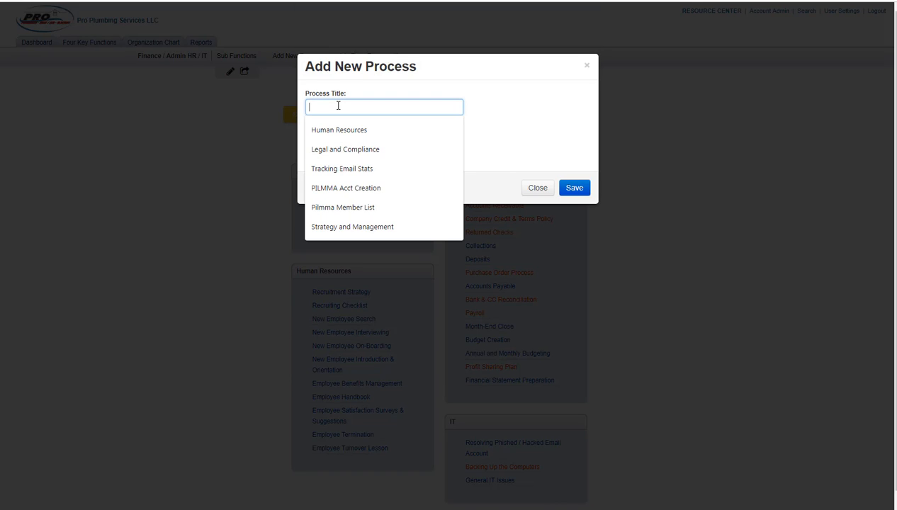
type("Paperwork")
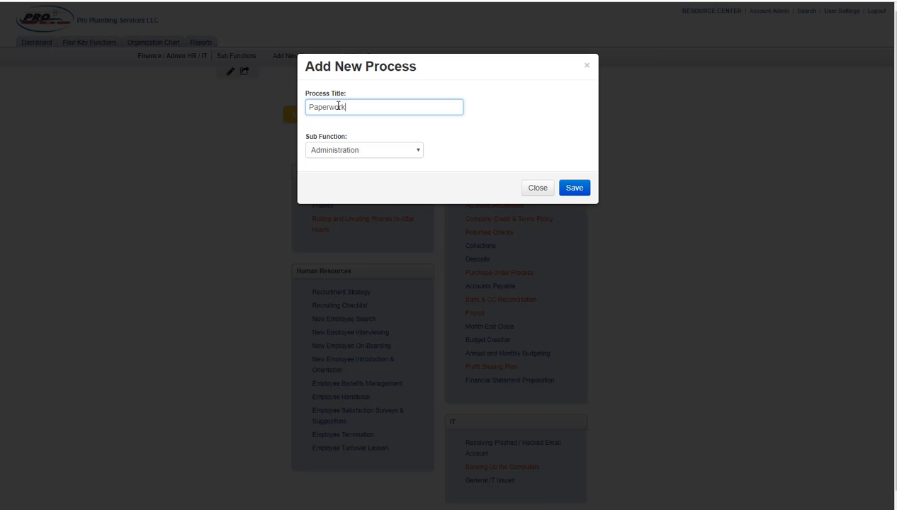
left_click(576, 189)
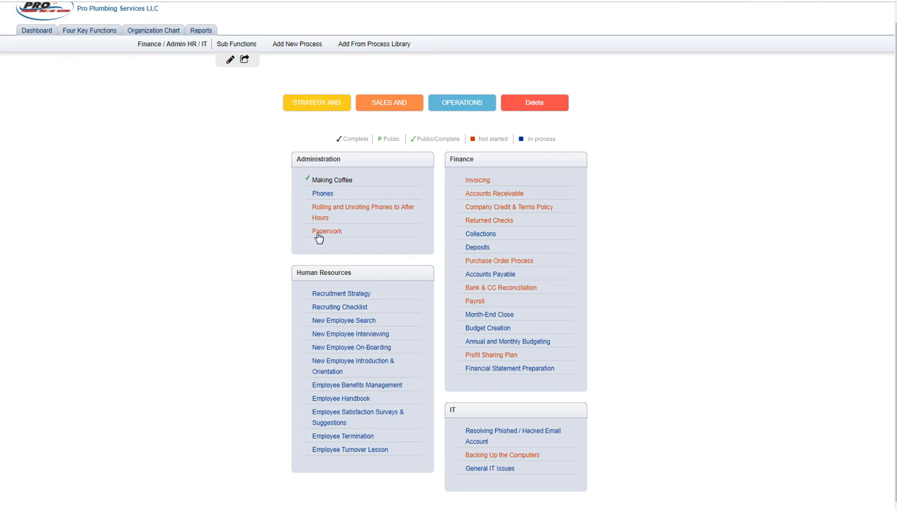
Set the Paperwork process objective to the copied text without its bullet: "Be accurate and timely with invoices, time cards, curbside feedback and option sheets."
left_click(388, 224)
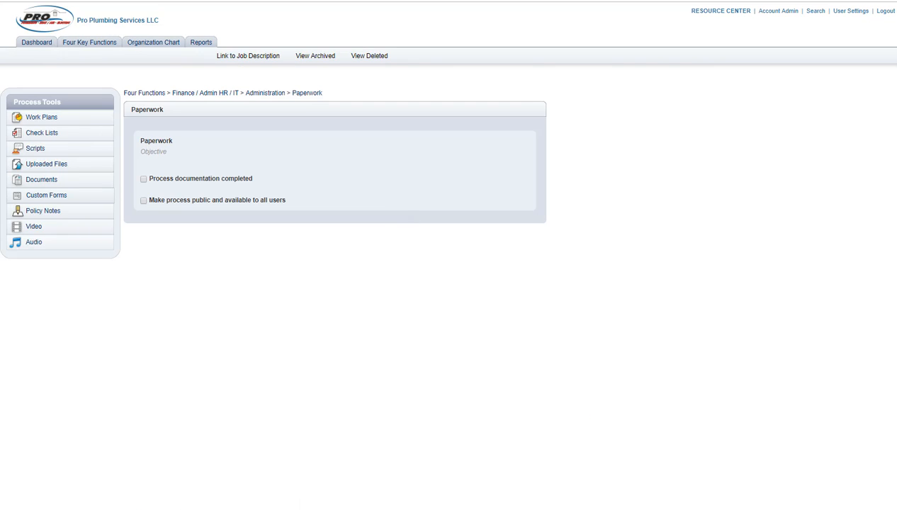
left_click(153, 150)
right_click(155, 157)
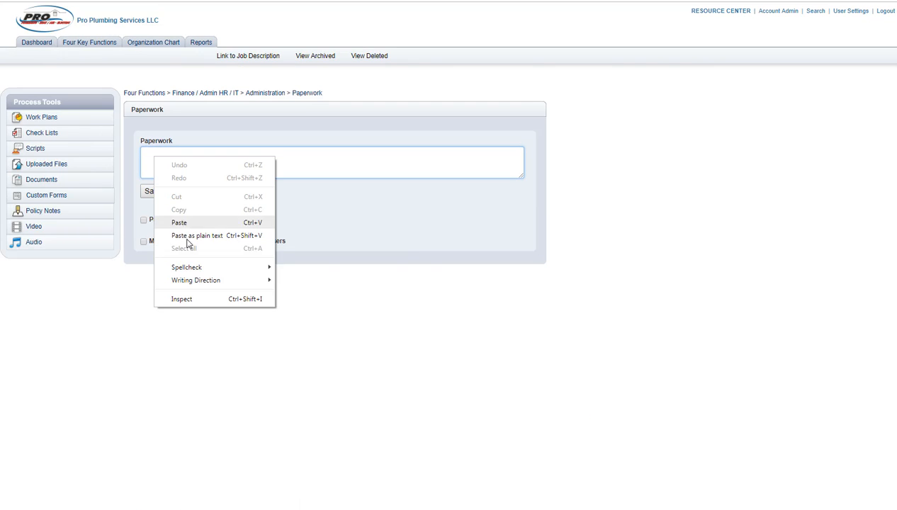
left_click(193, 236)
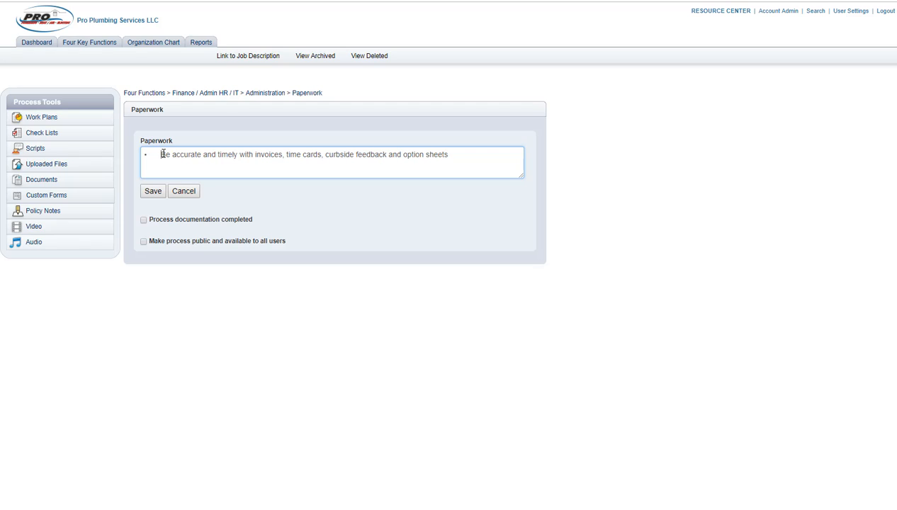
key("BackSpace")
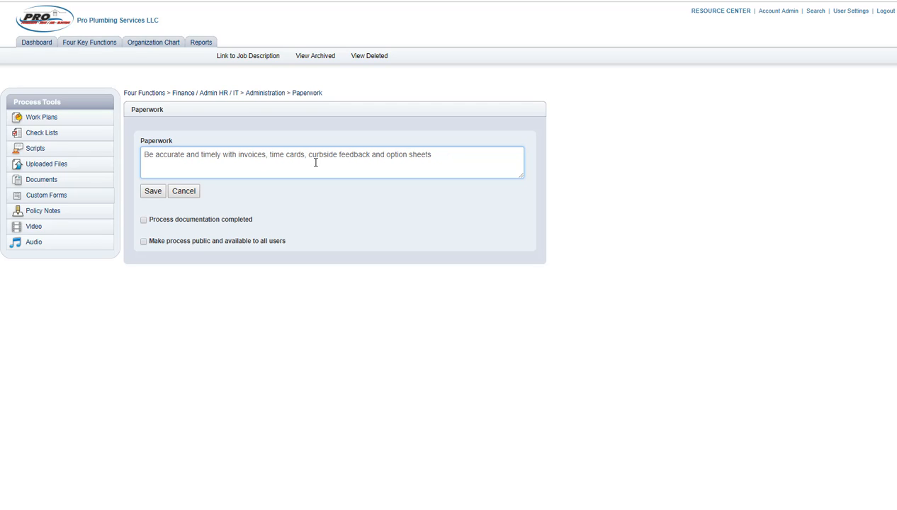
left_click(440, 153)
left_click(153, 192)
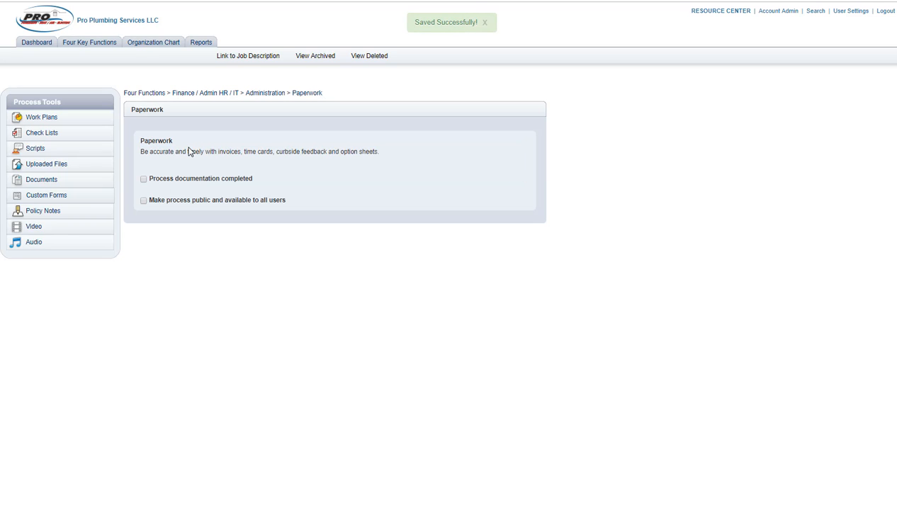
Create a work plan titled "Completing an Invoice" in the Paperwork process
left_click(37, 118)
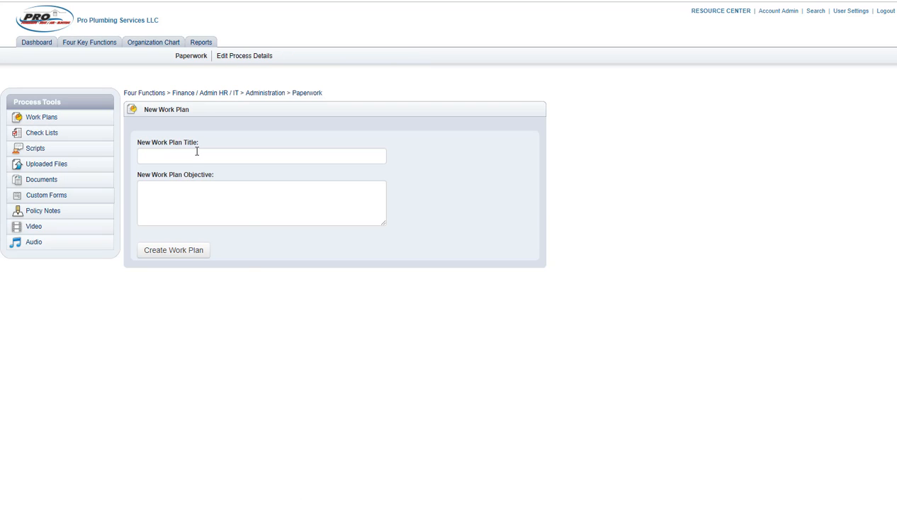
left_click(186, 155)
type("Complet")
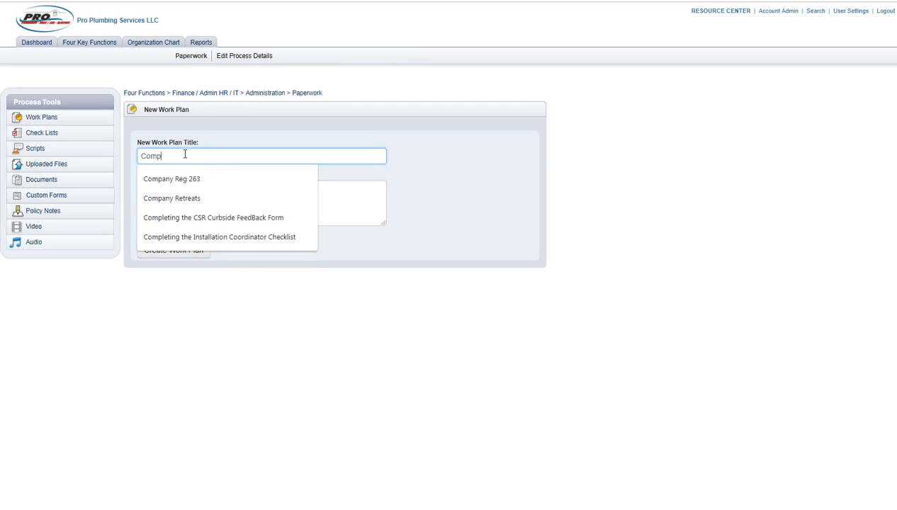
type("an Invoice")
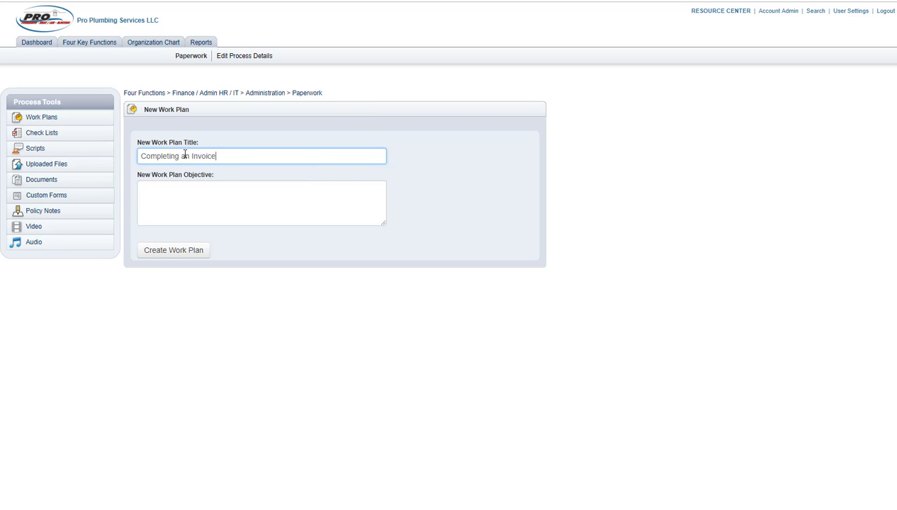
left_click(174, 252)
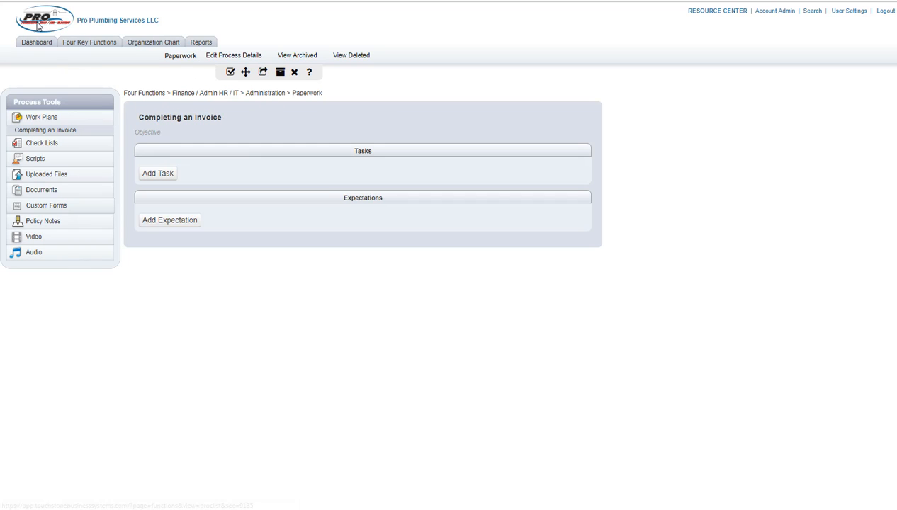
Create a second work plan titled "Completing Time Cards" in the Paperwork process
left_click(306, 92)
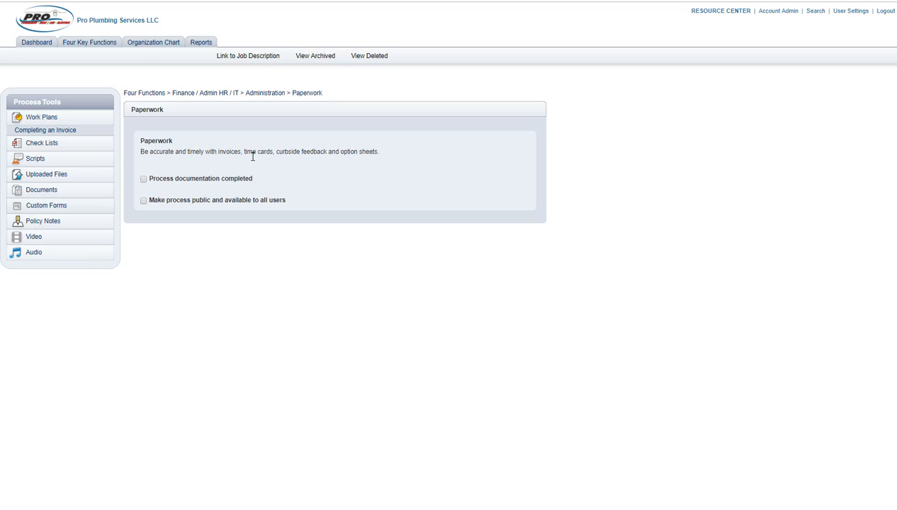
left_click(41, 118)
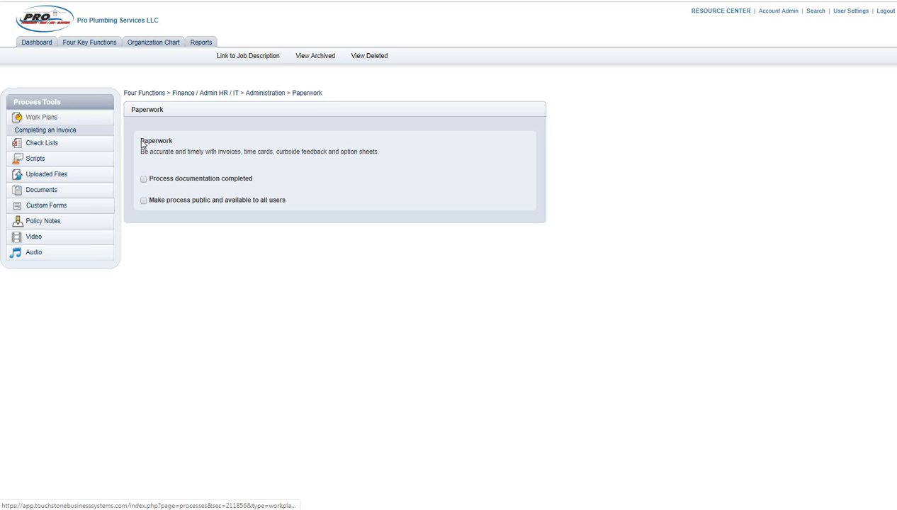
left_click(171, 154)
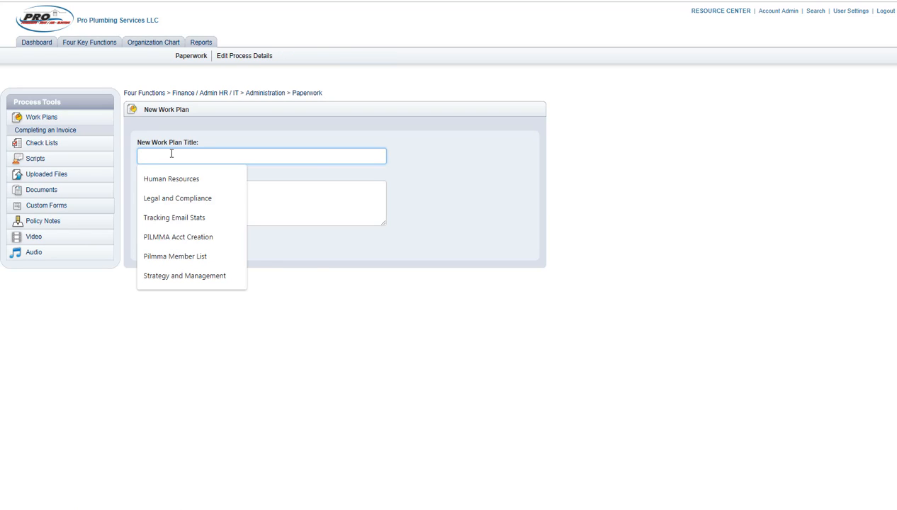
type("Completing Time Cards")
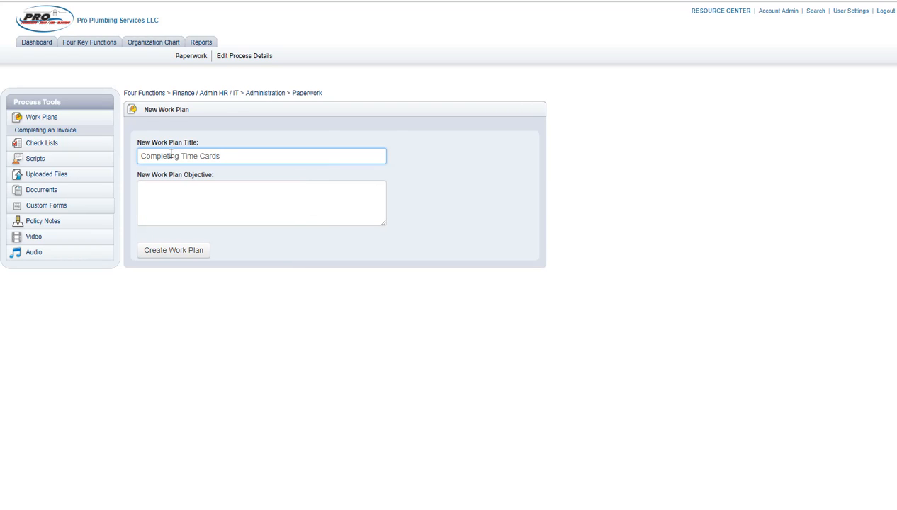
left_click(160, 254)
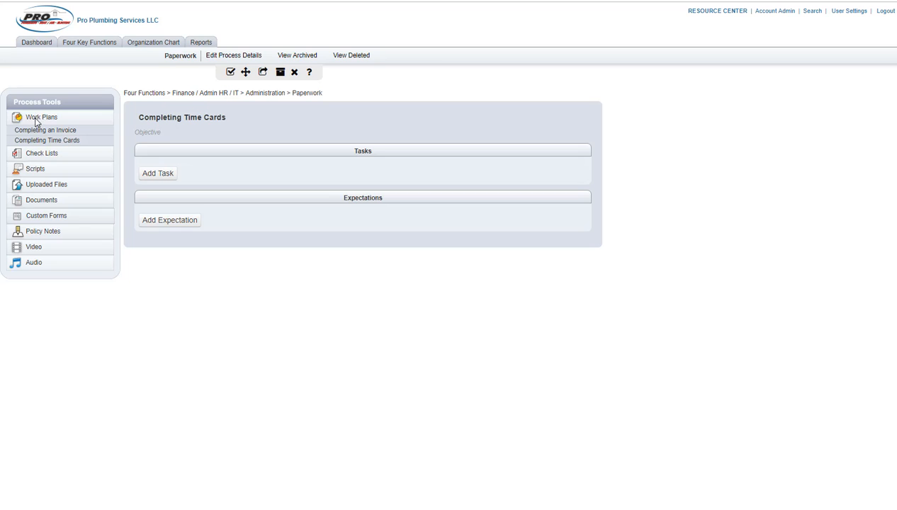
Create a third work plan titled "Completing Curbside / Cubeside Feedback forms" in the Paperwork process
left_click(36, 120)
left_click(182, 153)
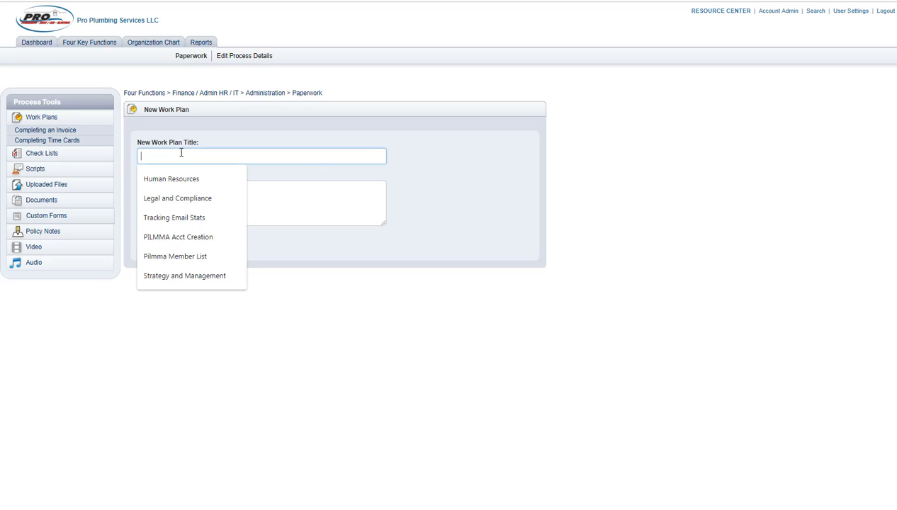
type("Completing")
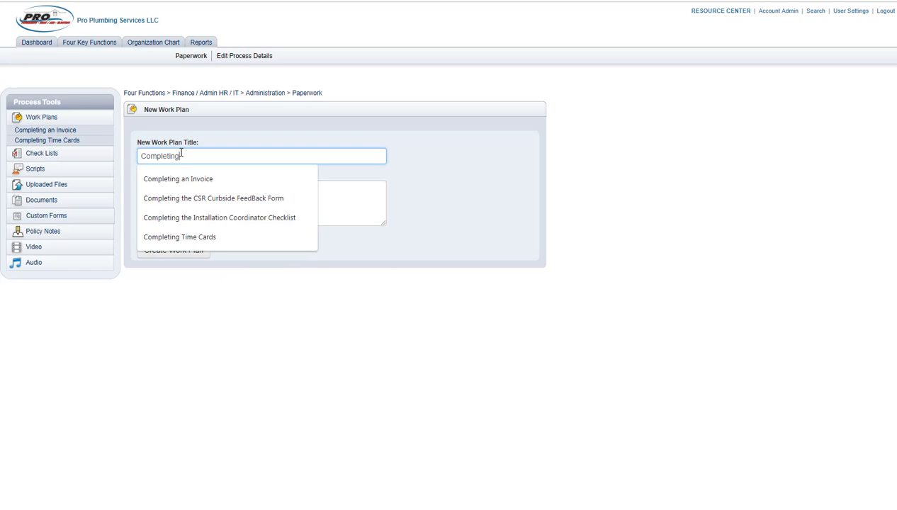
type(" Curbside / Cubeside Feedback forms")
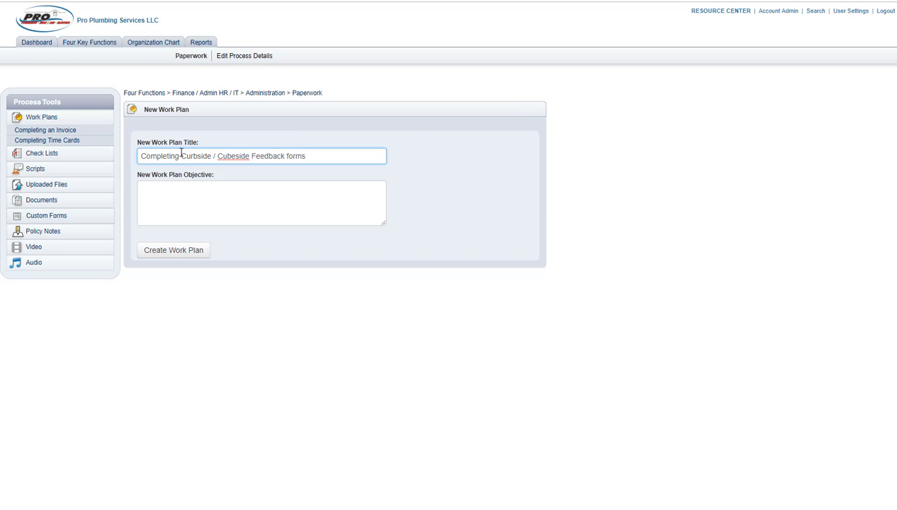
left_click(180, 253)
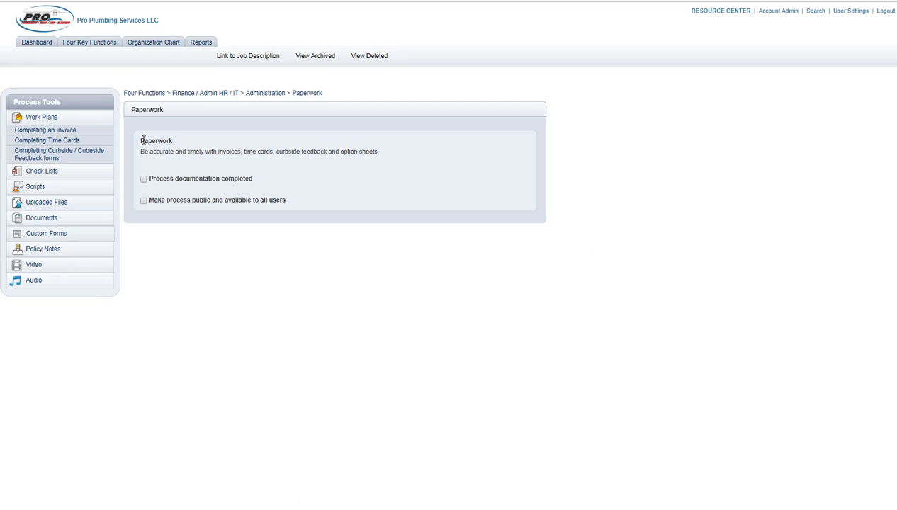
Rename the Paperwork process as "Technician Paperwork" in its process details
left_click(143, 139)
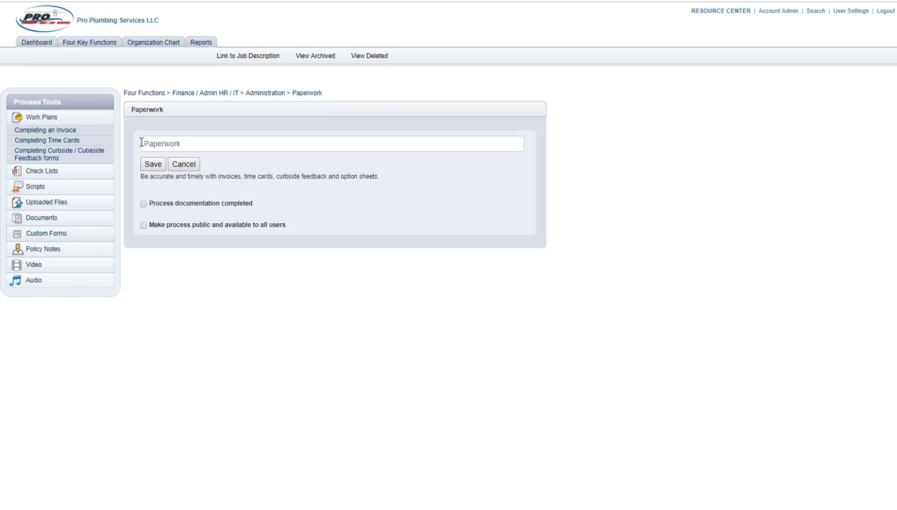
left_click(144, 146)
type("Techno")
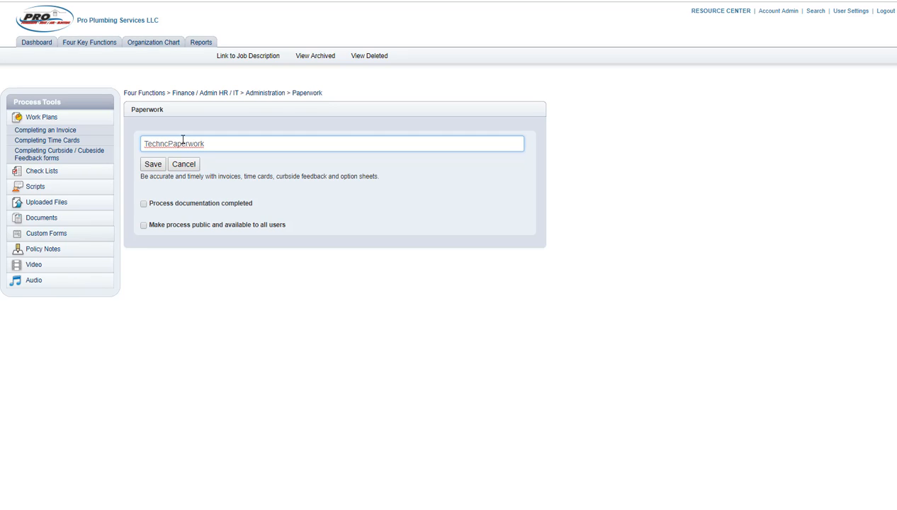
key("BackSpace")
type("ician")
left_click(153, 164)
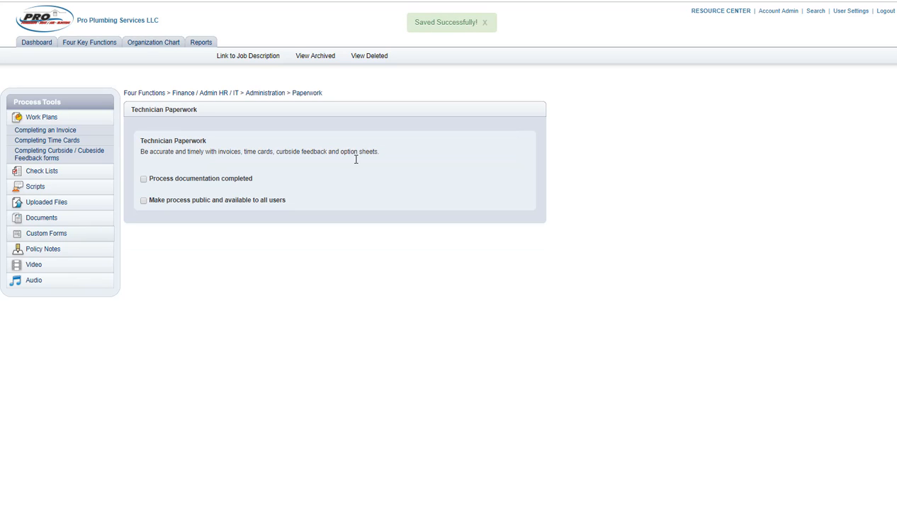
Link the Technician Paperwork process to the Plumbing Technician, Plumbing Installer and Drain Tech job descriptions as Tactical
left_click(253, 56)
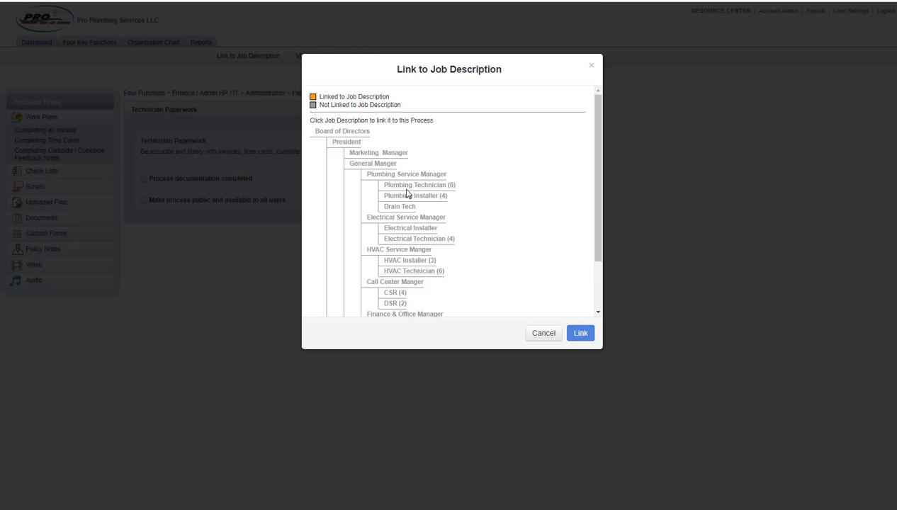
left_click(407, 188)
left_click(324, 164)
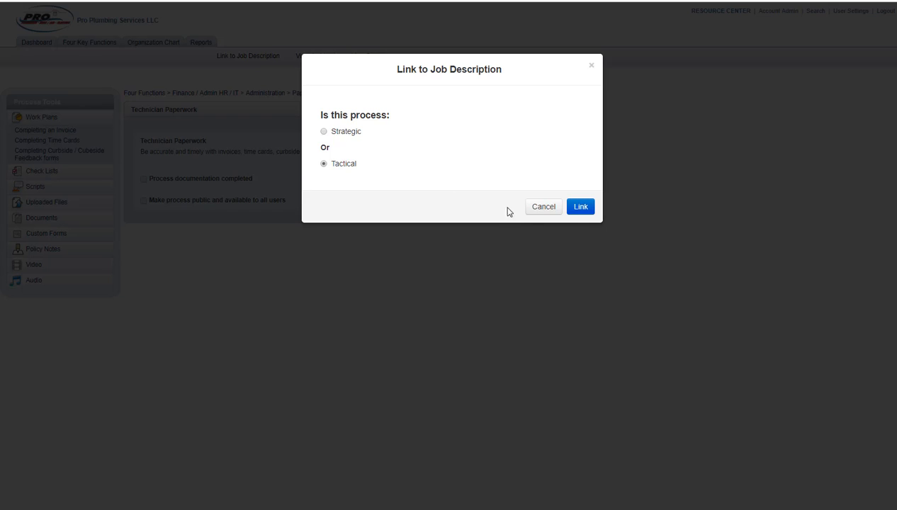
left_click(577, 206)
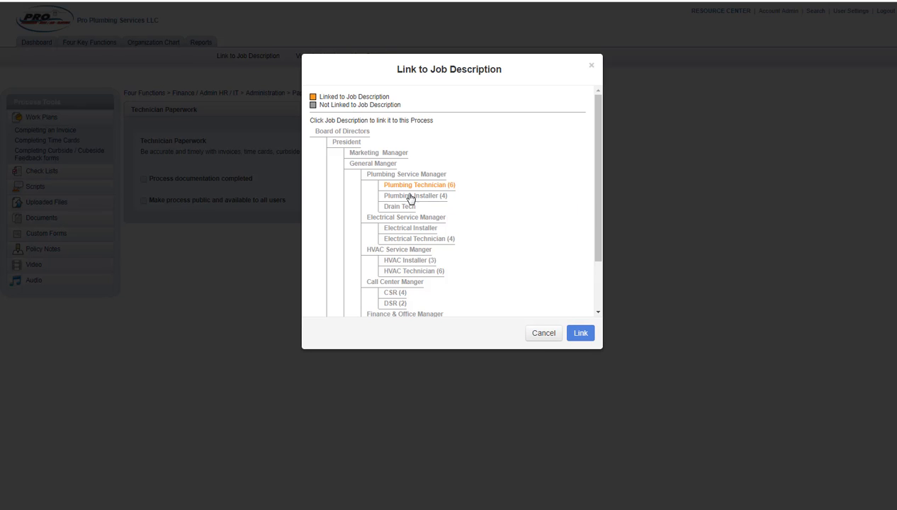
left_click(405, 198)
left_click(324, 164)
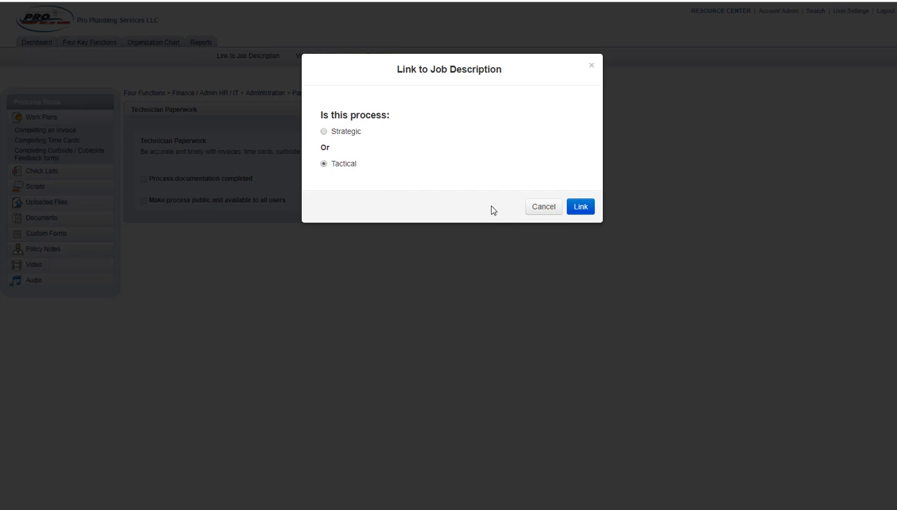
left_click(580, 211)
left_click(386, 204)
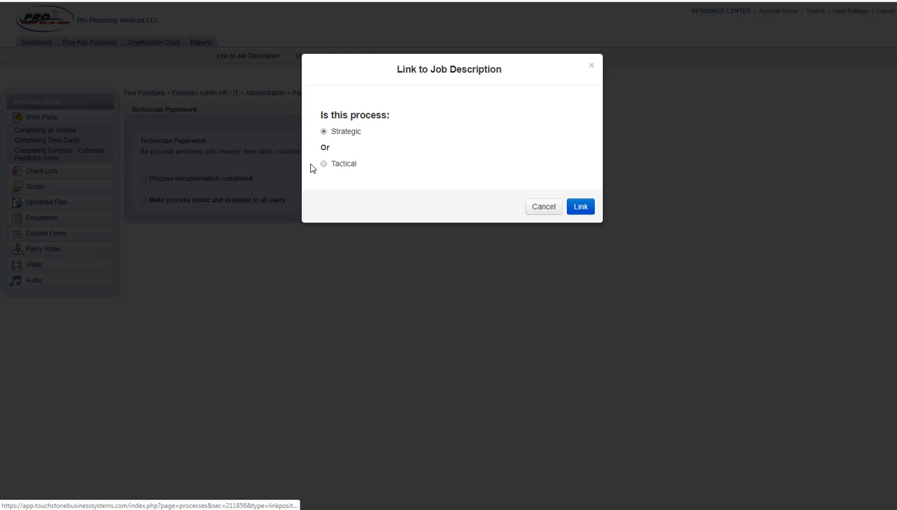
left_click(323, 164)
left_click(580, 207)
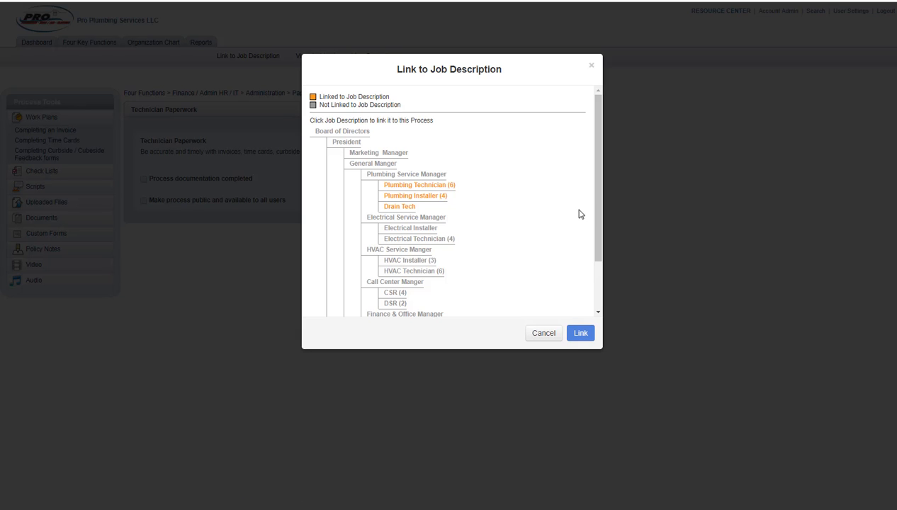
Link the process to the Electrical Installer and Electrical Technician job descriptions as Tactical
left_click(392, 228)
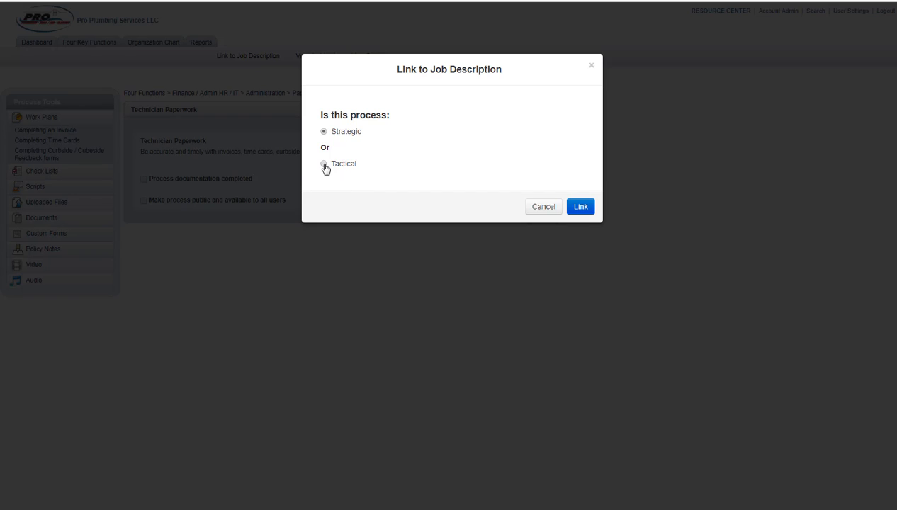
left_click(324, 164)
left_click(580, 208)
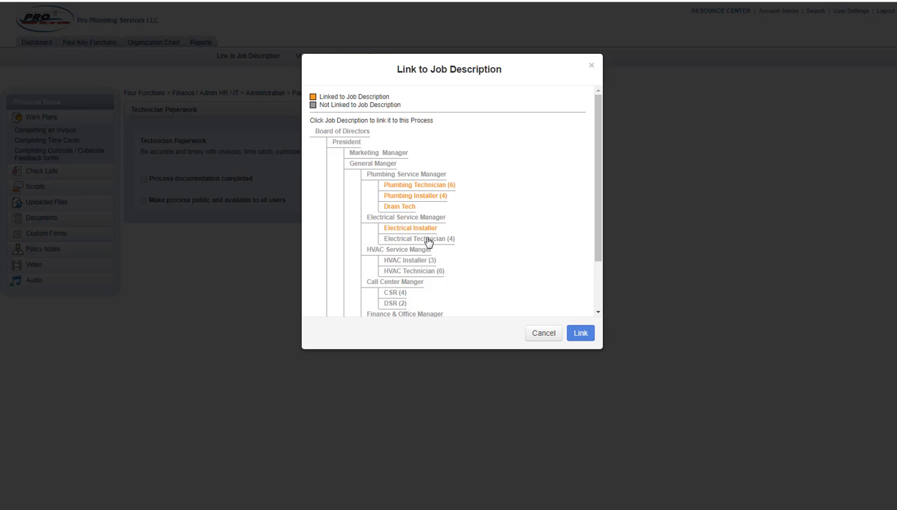
left_click(401, 239)
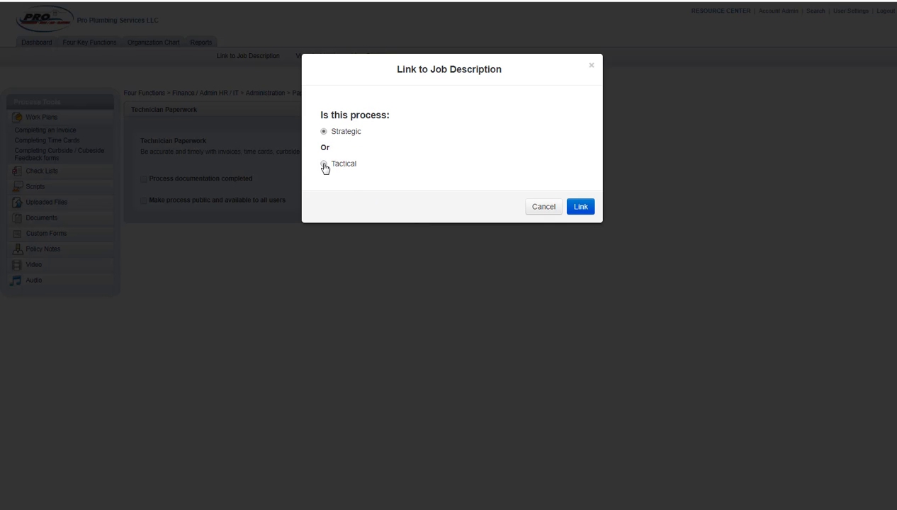
left_click(324, 163)
left_click(578, 207)
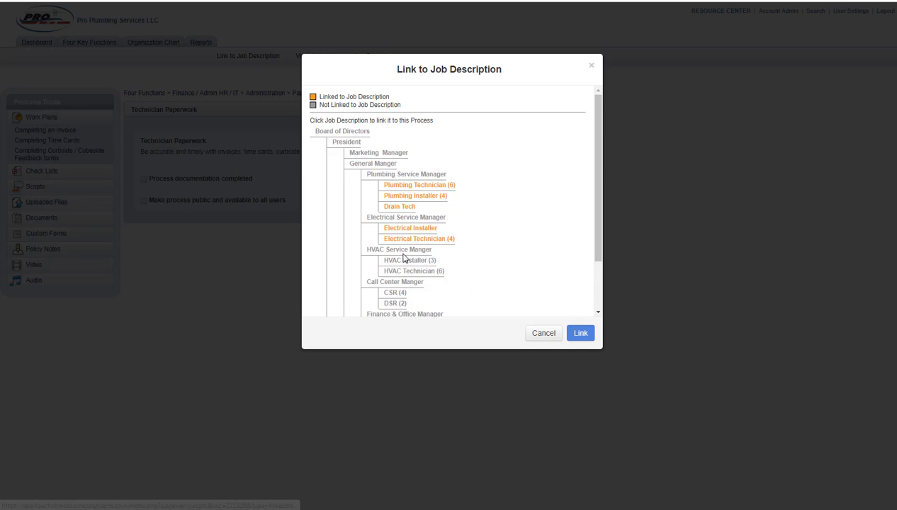
Link the process to the Plumbing Service Manager and Electrical Service Manager job descriptions as Tactical
left_click(389, 176)
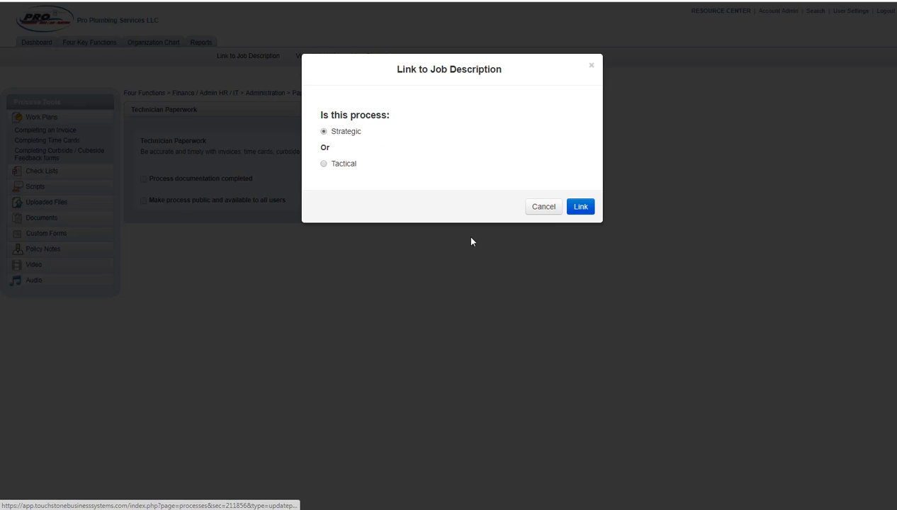
left_click(324, 164)
left_click(579, 208)
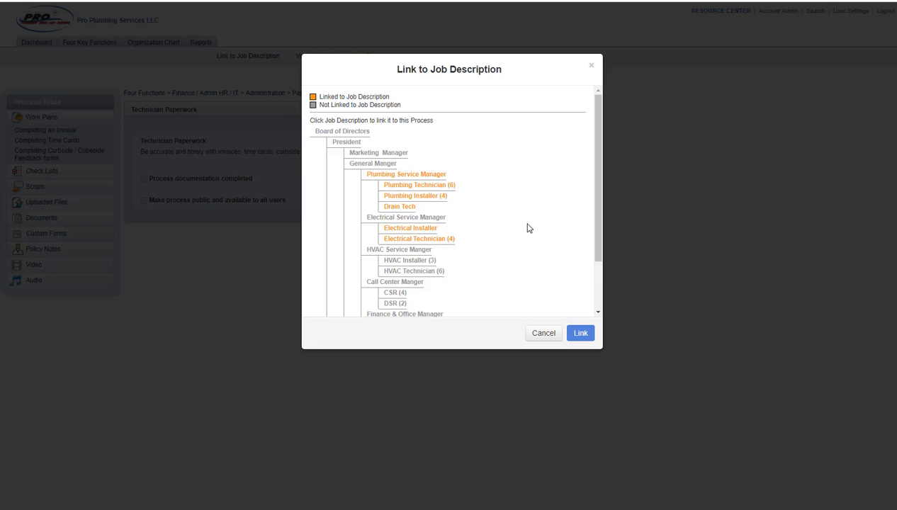
left_click(397, 225)
left_click(323, 164)
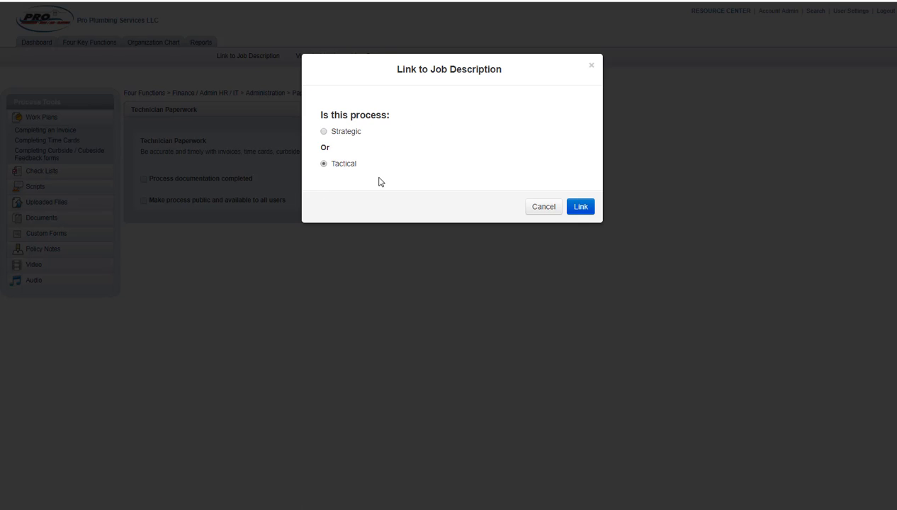
left_click(580, 207)
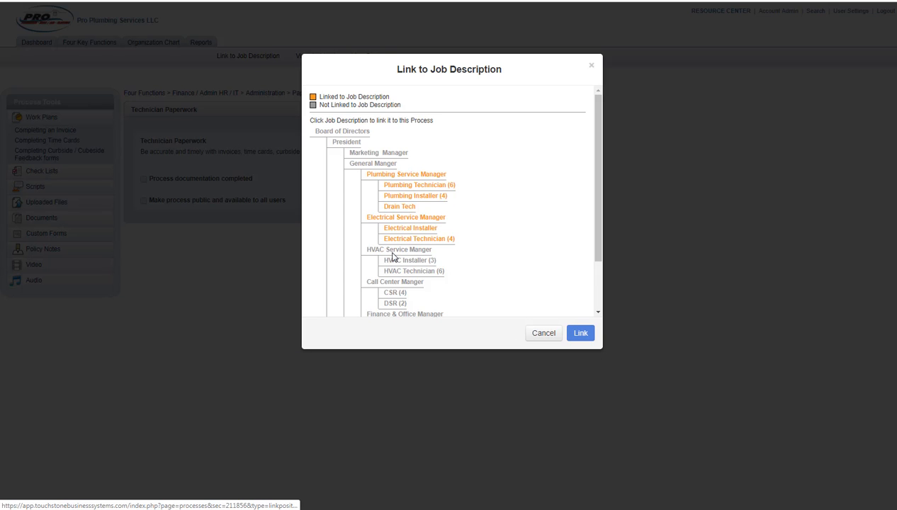
Link the process to the HVAC Service Manger, HVAC Installer and HVAC Technician job descriptions as Tactical, and close the linking dialog
left_click(394, 257)
left_click(324, 164)
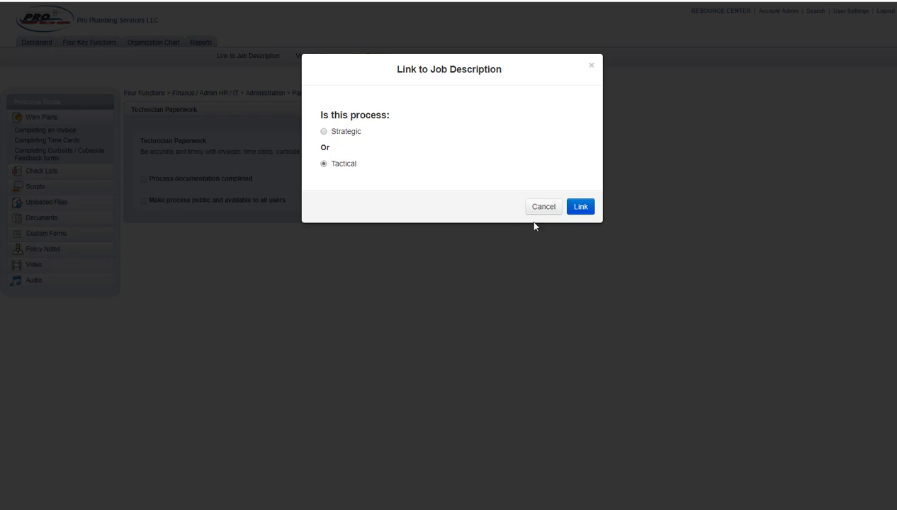
left_click(580, 207)
left_click(411, 258)
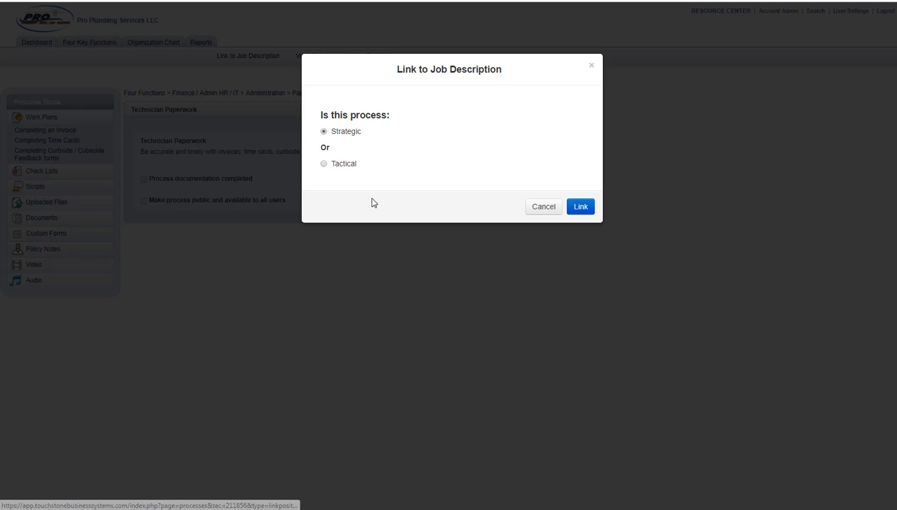
left_click(323, 163)
left_click(580, 207)
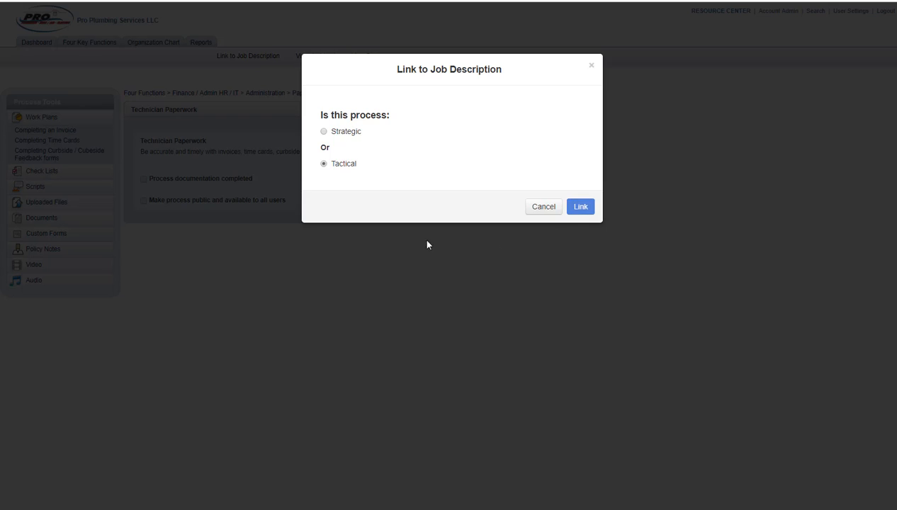
left_click(398, 274)
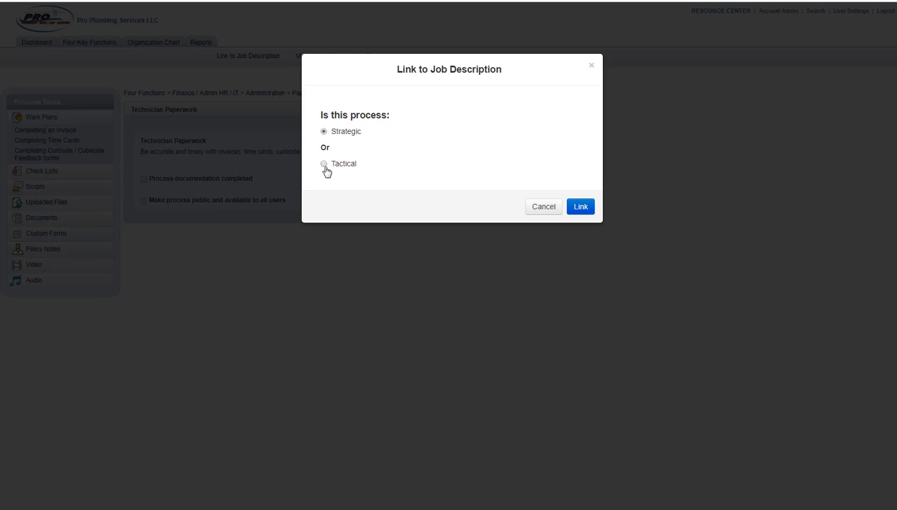
left_click(323, 164)
left_click(580, 208)
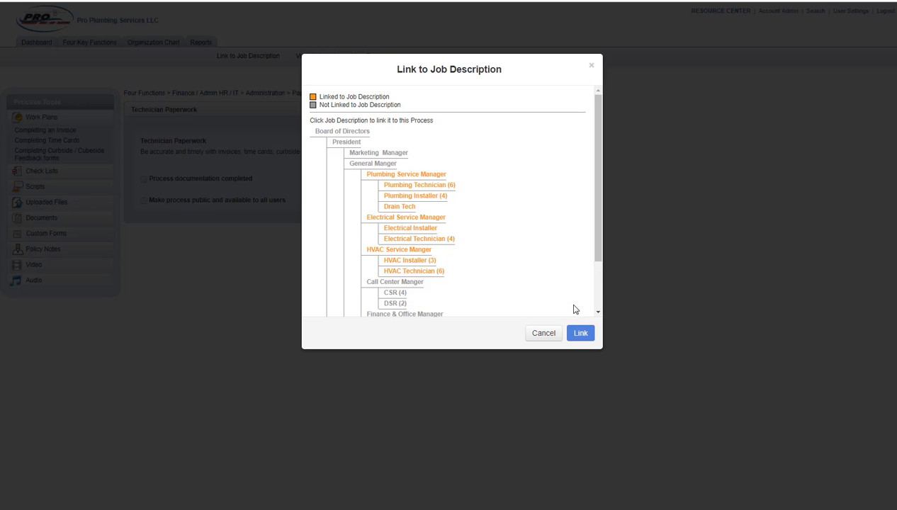
left_click(544, 333)
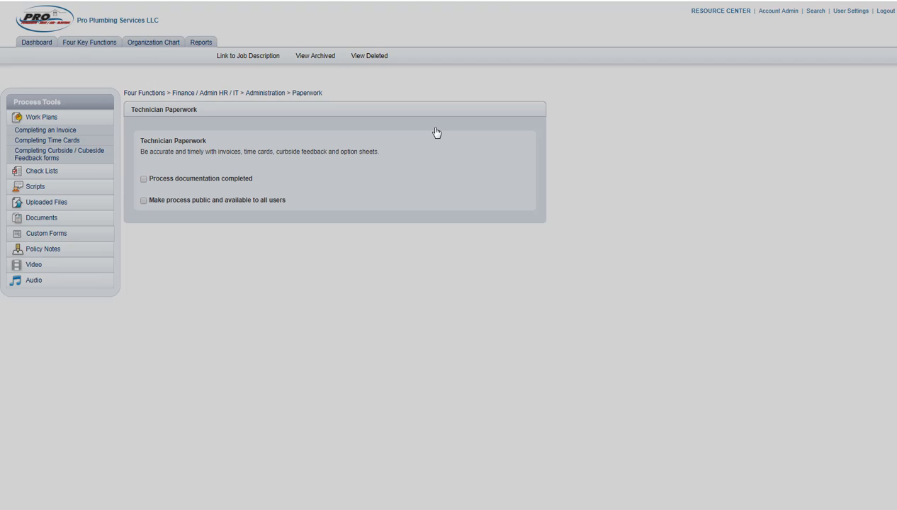
Switch to the HVAC technician job description in Word, review its Competencies for Success section, and close the document
key("alt+Tab")
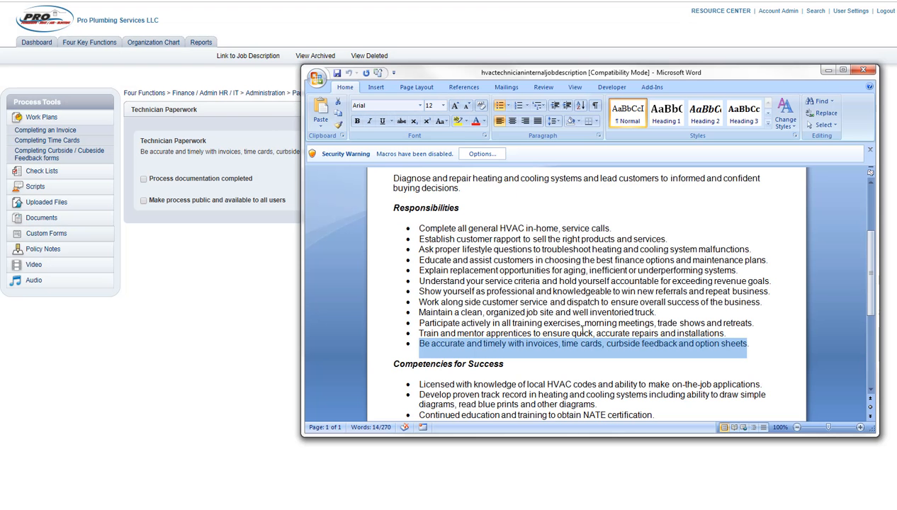
scroll(567, 313, "down", 4)
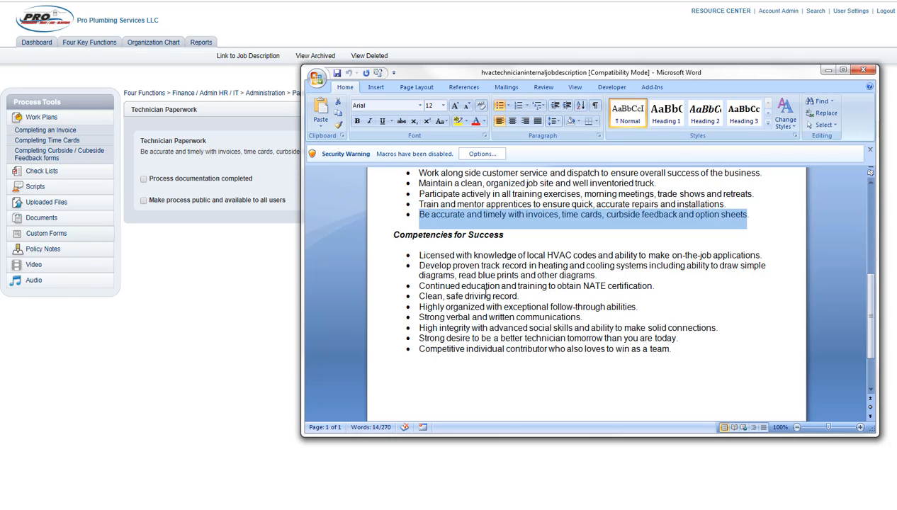
scroll(472, 315, "down", 1)
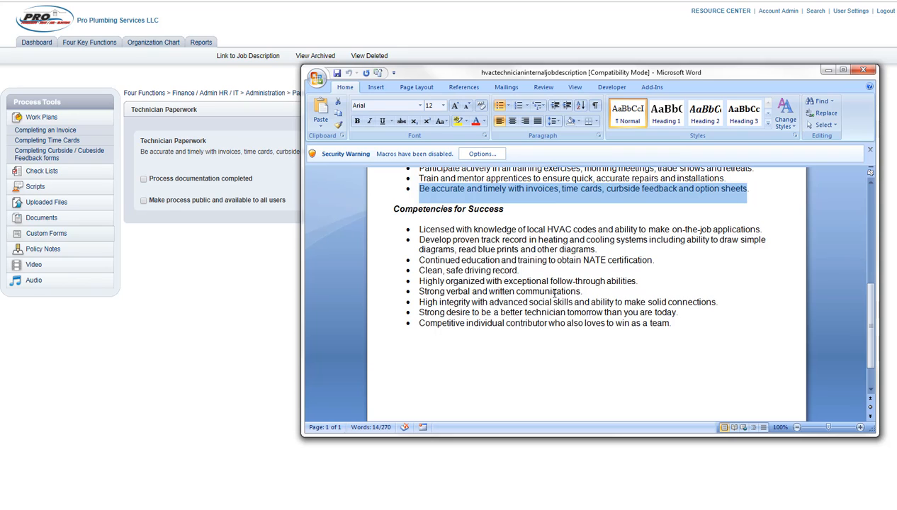
scroll(505, 308, "down", 1)
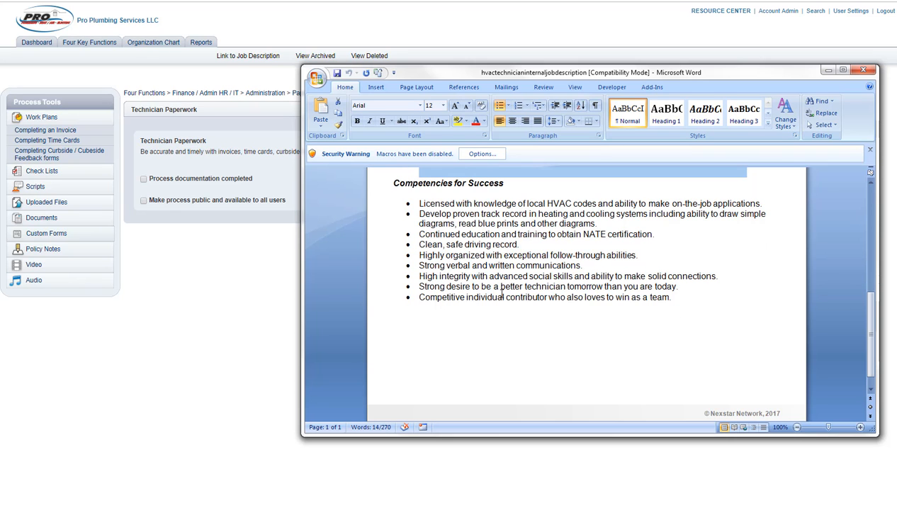
scroll(541, 293, "down", 1)
scroll(538, 296, "up", 20)
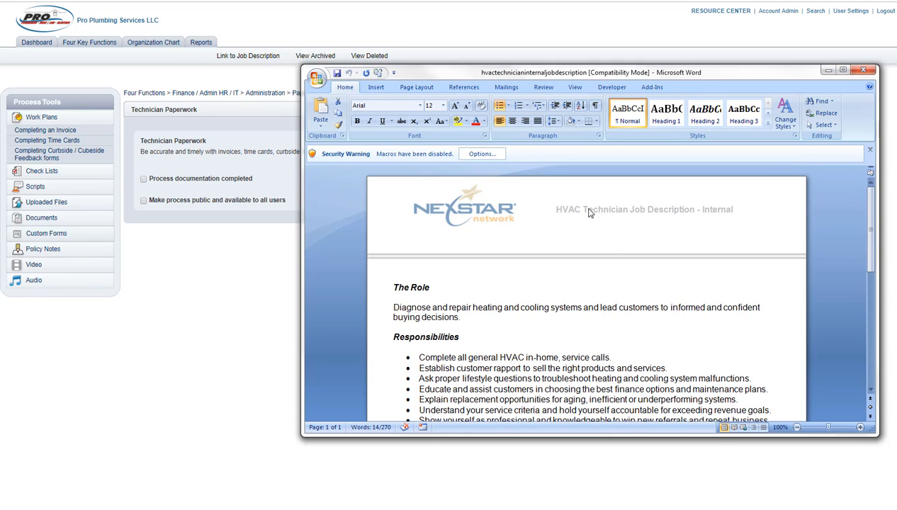
left_click(863, 69)
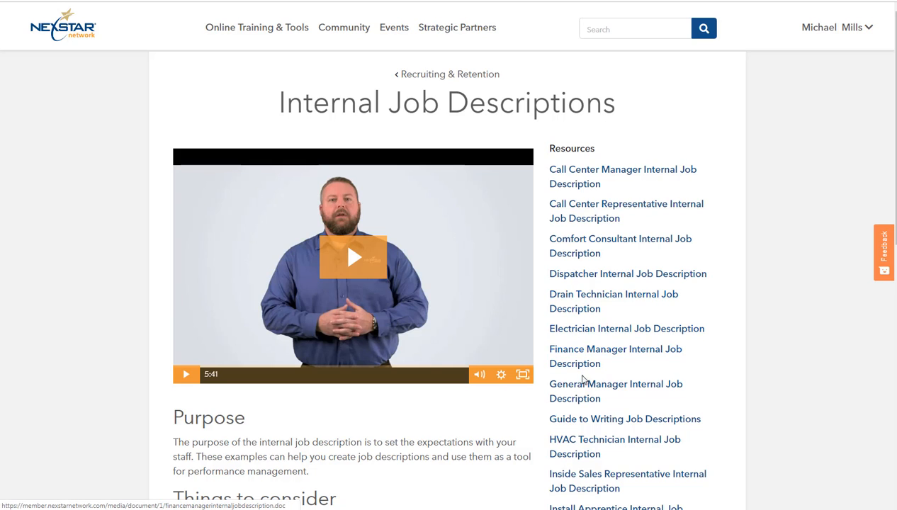
Look through the Resources list of internal job descriptions on the Nexstar Internal Job Descriptions page
scroll(585, 398, "down", 1)
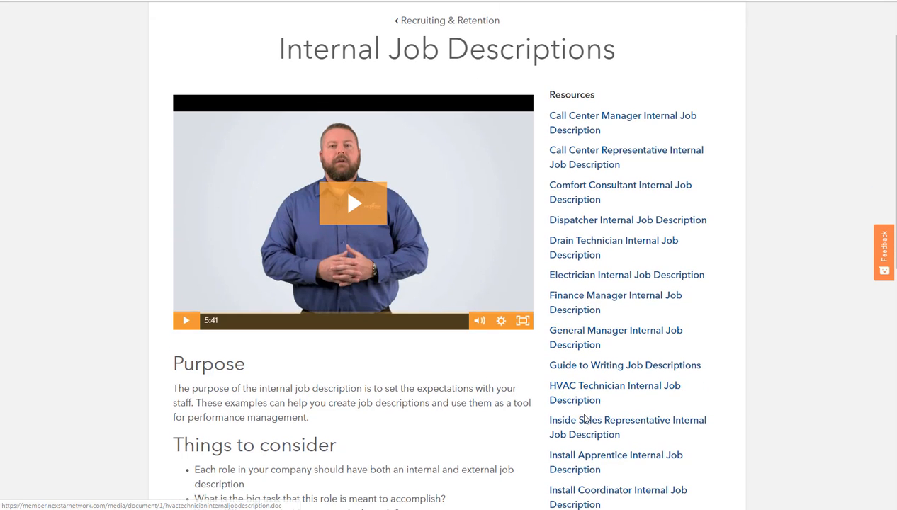
scroll(582, 411, "down", 1)
scroll(587, 425, "down", 1)
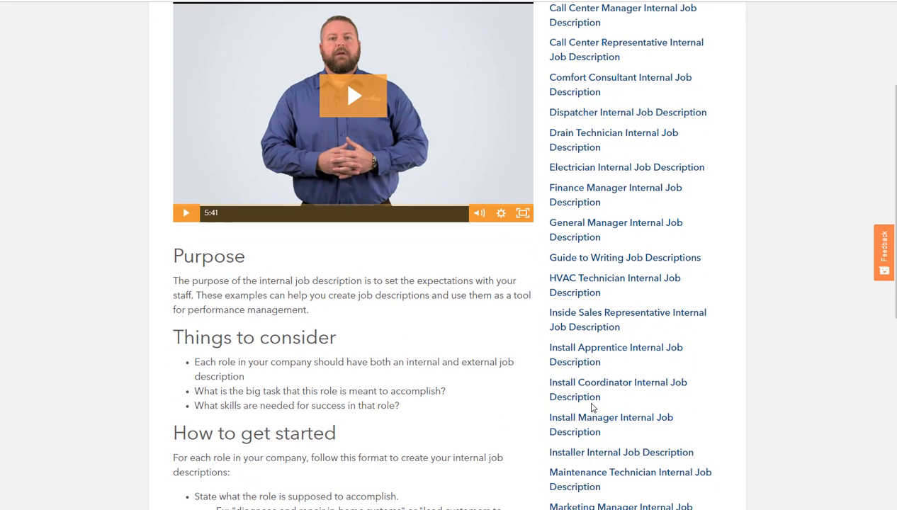
scroll(593, 410, "down", 1)
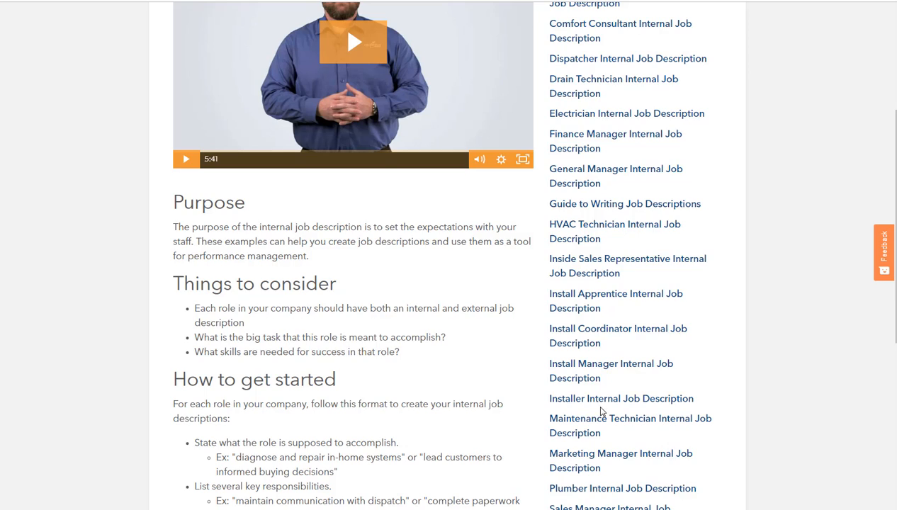
scroll(601, 409, "down", 1)
scroll(593, 382, "down", 1)
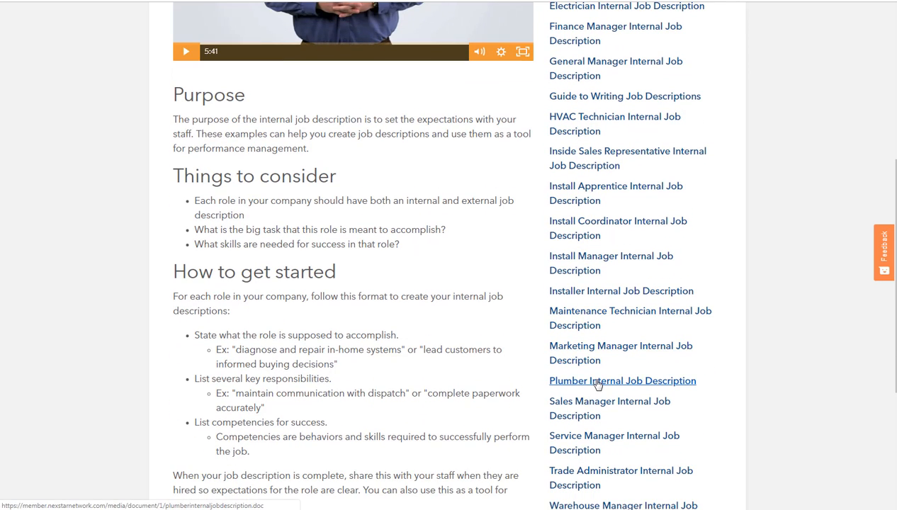
scroll(593, 400, "down", 1)
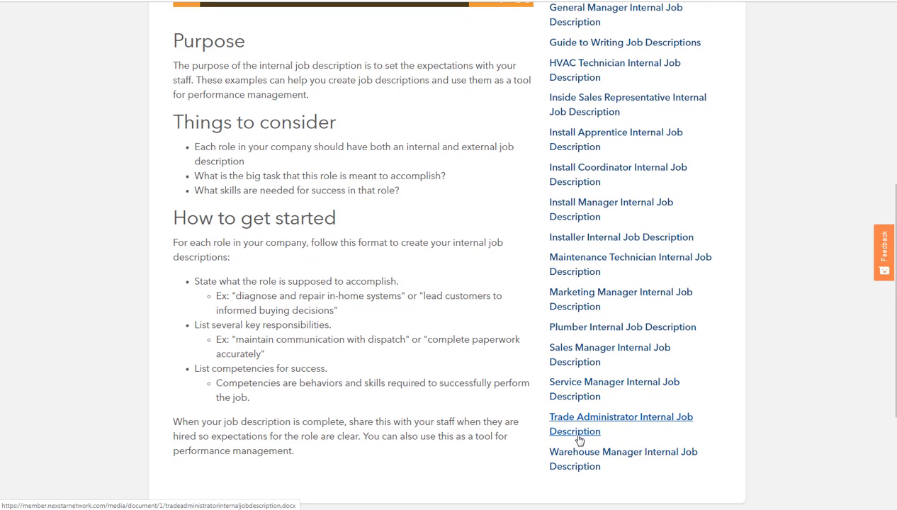
scroll(579, 439, "up", 6)
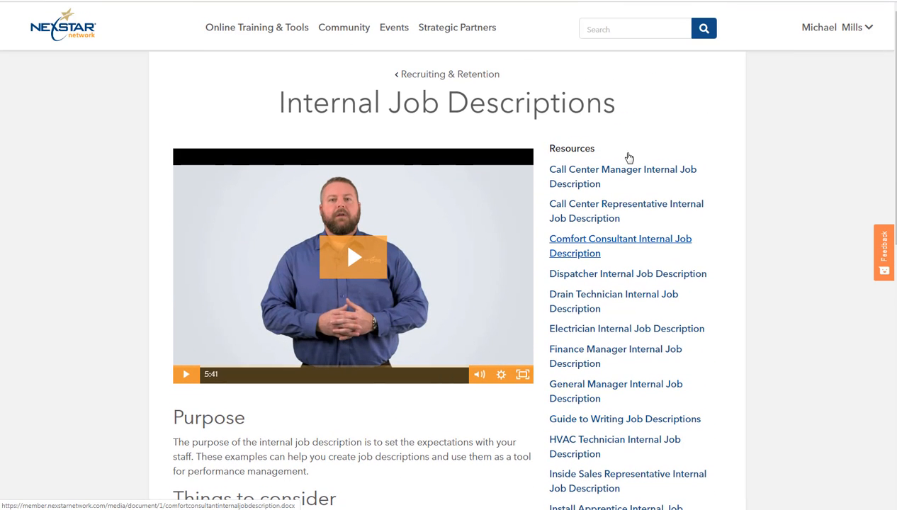